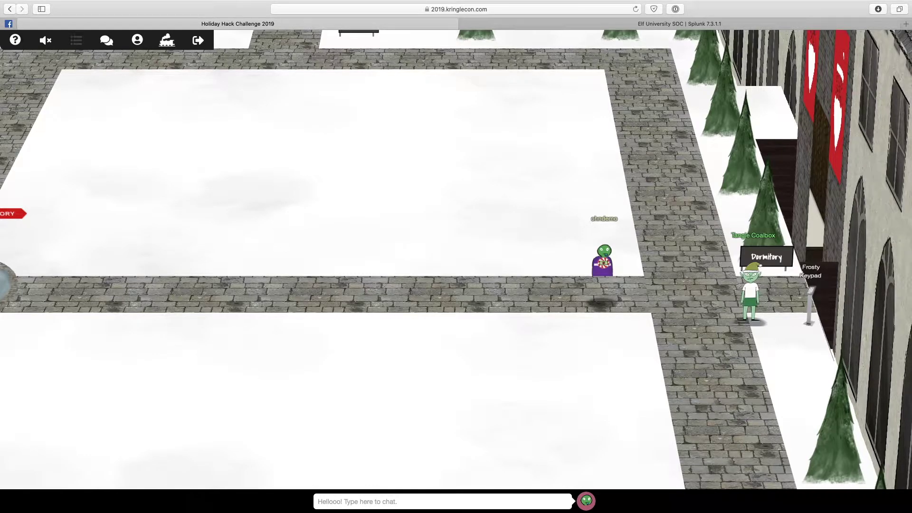
Read the objectives and the Frosty Keypad hint in the KringleCon badge, and close the badge.
left_click(606, 264)
left_click(304, 199)
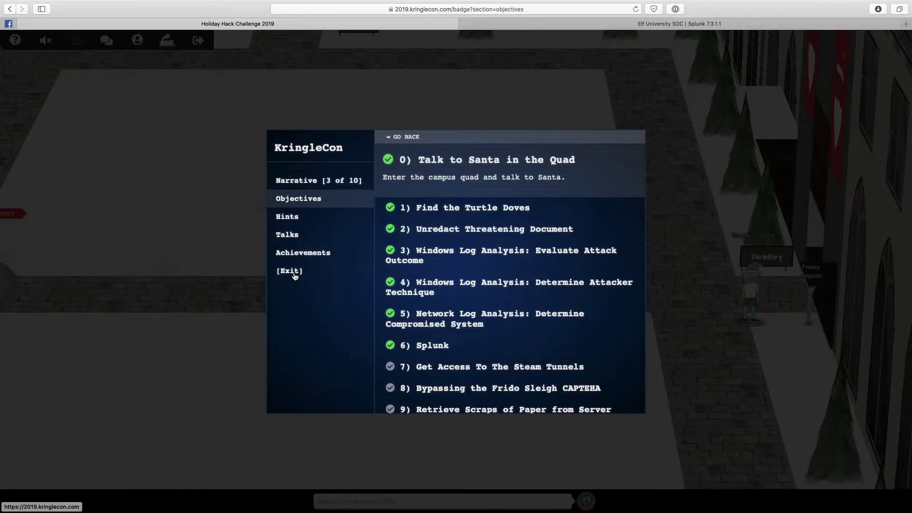
left_click(291, 217)
scroll(443, 280, "down", 3)
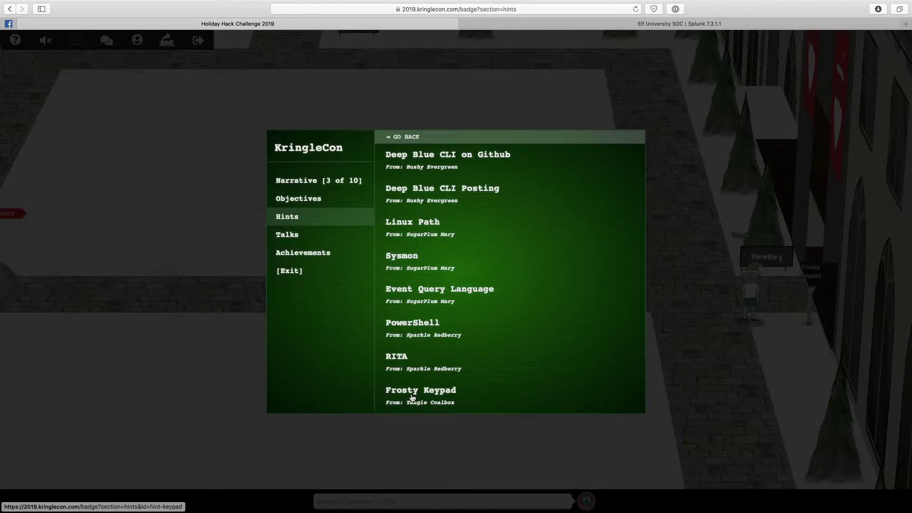
left_click(422, 399)
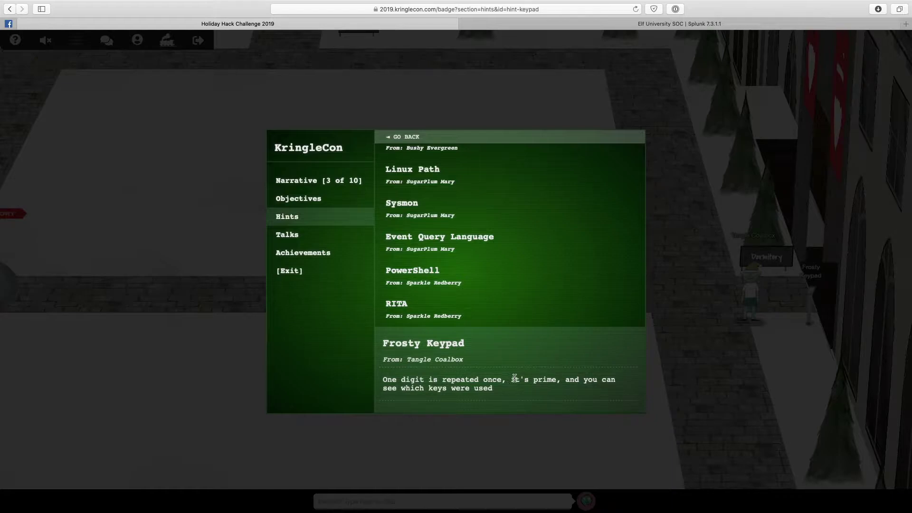
left_click_drag(512, 378, 556, 379)
left_click(570, 376)
left_click(294, 271)
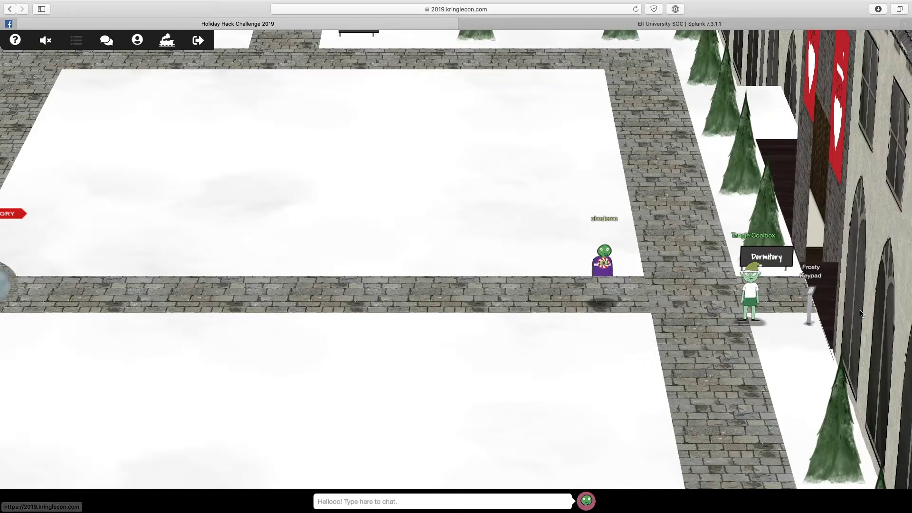
Open the Frosty Keypad, switch to the terminal and display the contents of find_code.py.
left_click(812, 295)
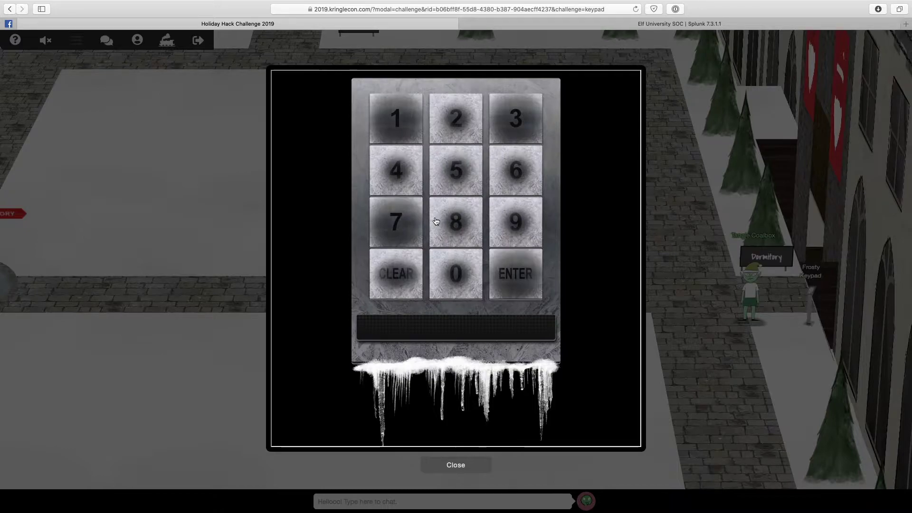
key("ctrl+Right")
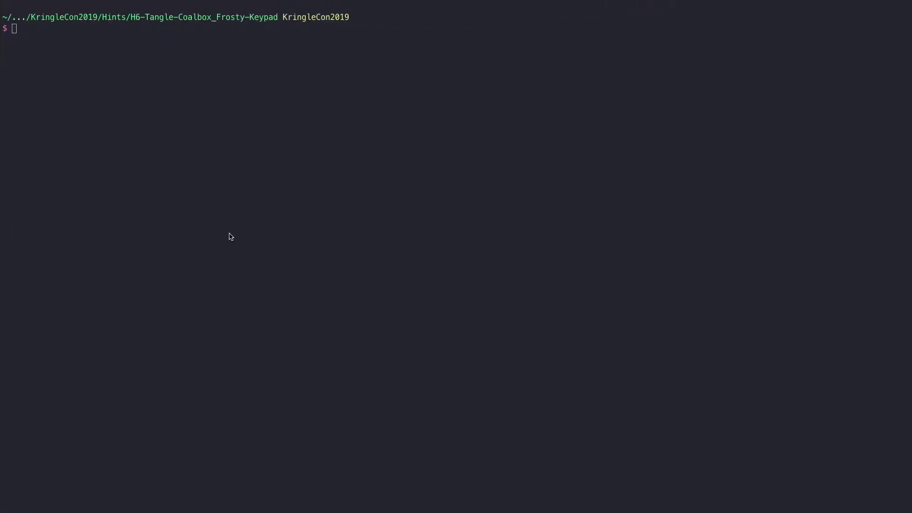
type("cat find_code.py")
key("Return")
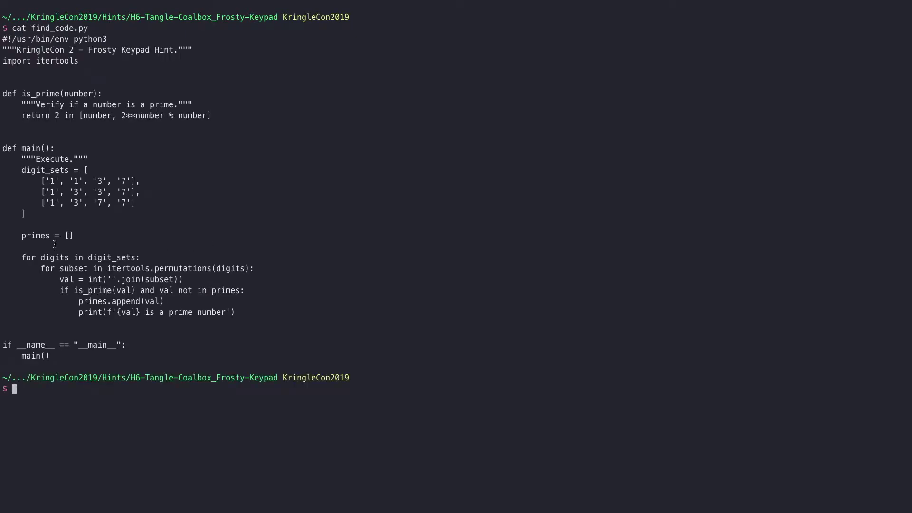
Examine the is_prime function and the three digit sets with their repeated digits in find_code.py.
left_click_drag(3, 92, 217, 114)
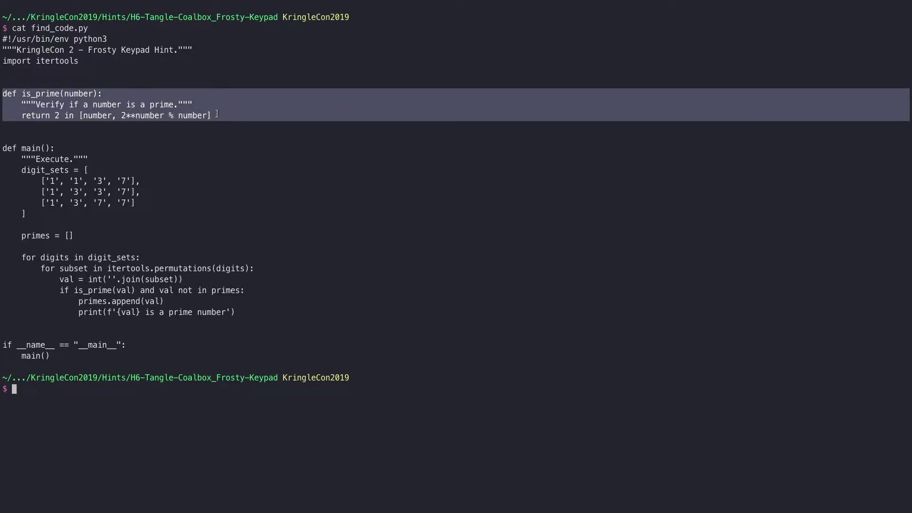
left_click(186, 126)
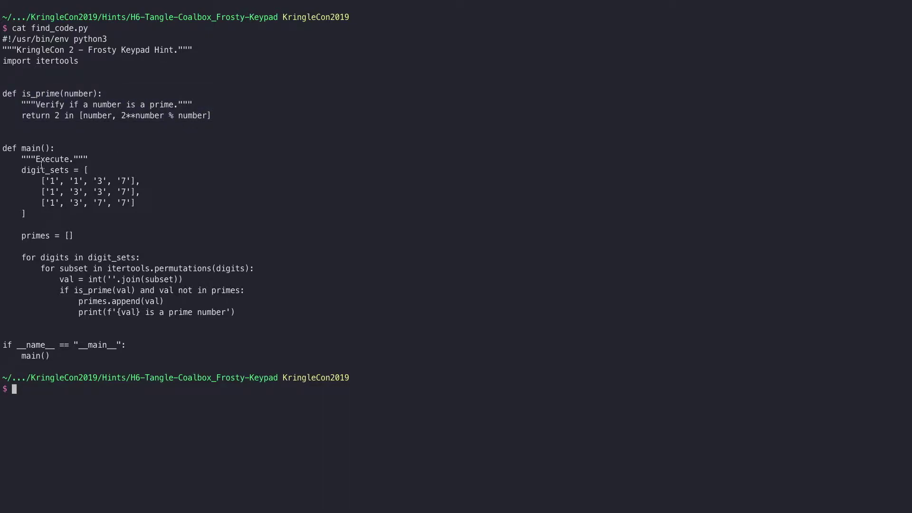
left_click_drag(18, 168, 53, 213)
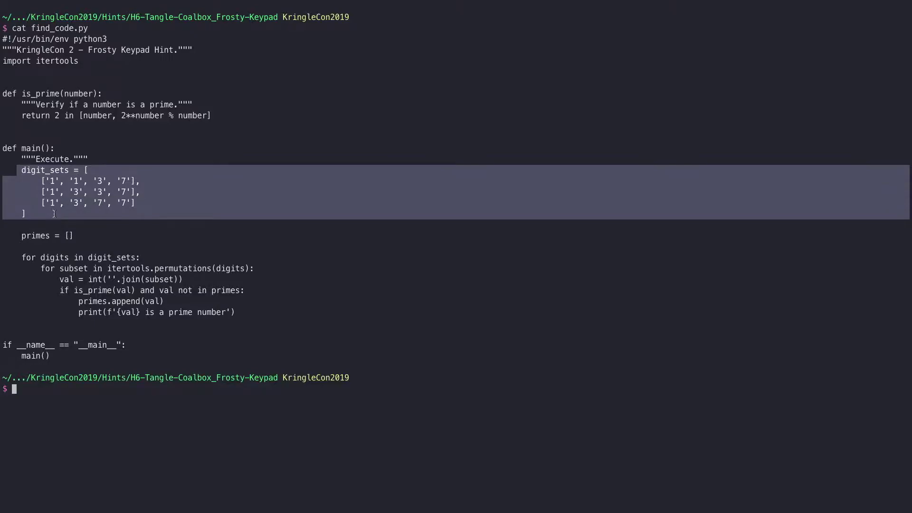
left_click(80, 179)
left_click_drag(43, 180, 138, 183)
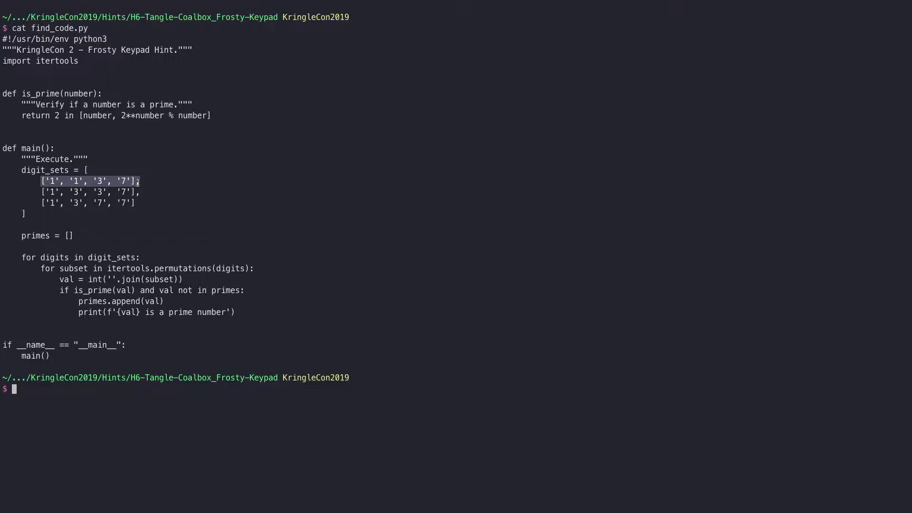
left_click(137, 183)
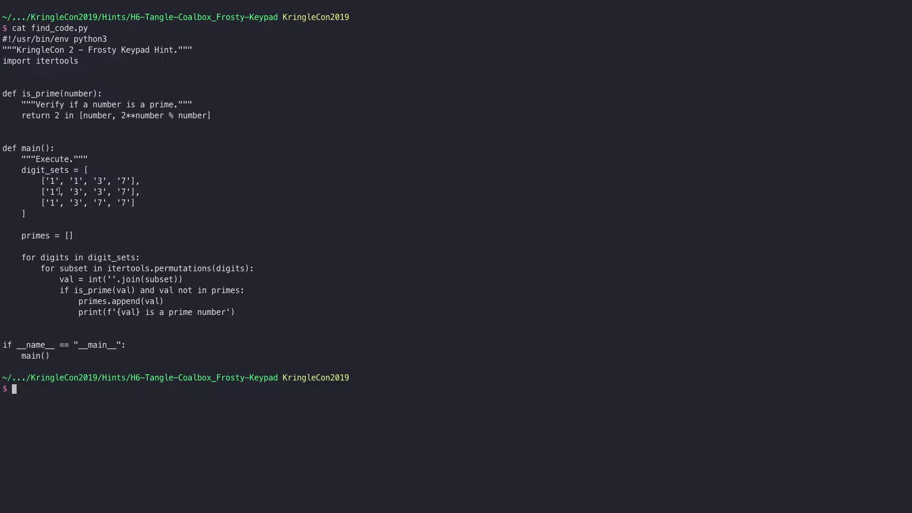
left_click_drag(48, 179, 78, 180)
left_click(99, 179)
left_click_drag(74, 192, 101, 192)
double_click(123, 192)
left_click_drag(101, 202, 126, 202)
left_click(83, 204)
Run find_code.py with Python and review the listed prime candidates, especially the last one.
type("python find_code.py")
key("Return")
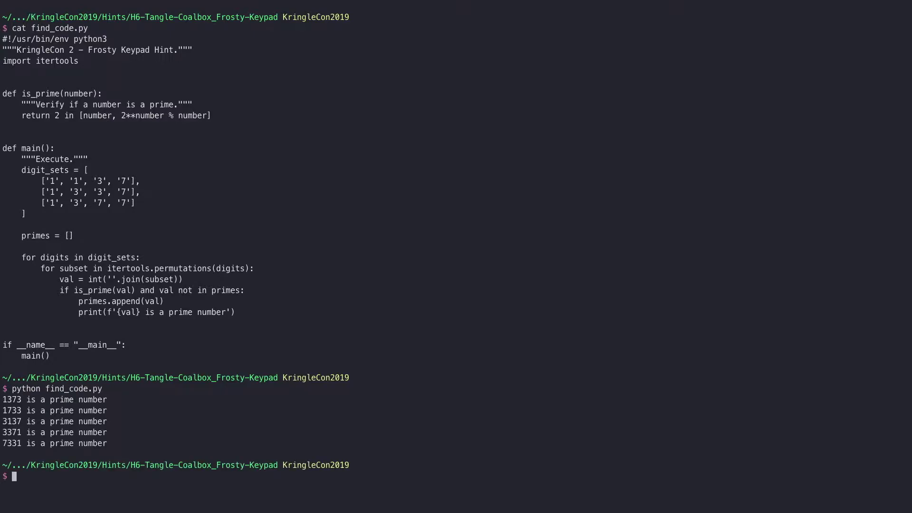
left_click_drag(2, 399, 112, 443)
left_click(112, 443)
left_click_drag(21, 443, 3, 443)
left_click(32, 437)
Switch back to the browser, submit the script's last candidate as the Frosty Keypad code, and close the keypad.
key("ctrl+Left")
left_click(398, 222)
left_click(520, 123)
left_click(520, 124)
left_click(389, 119)
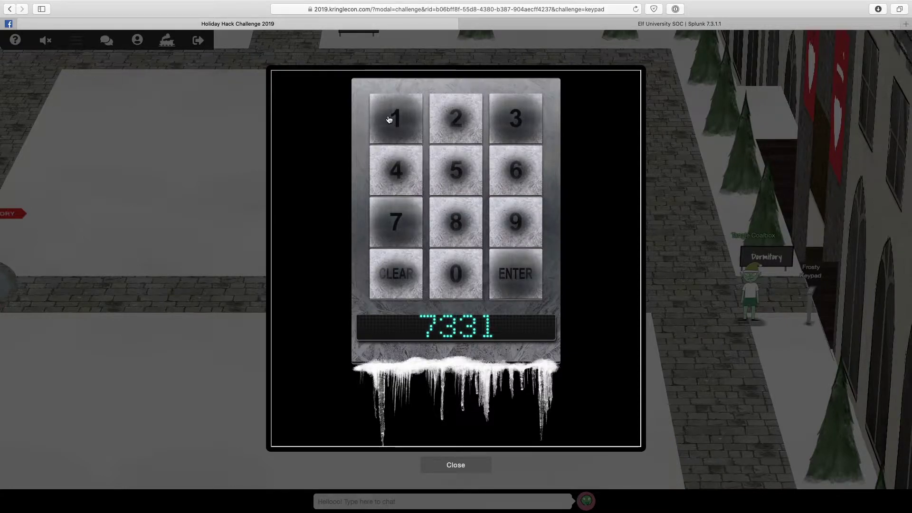
left_click(517, 288)
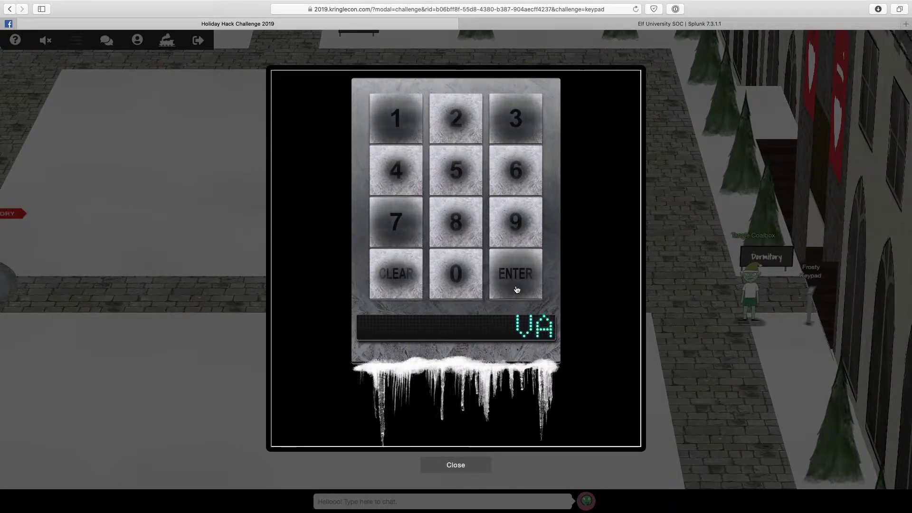
left_click(460, 465)
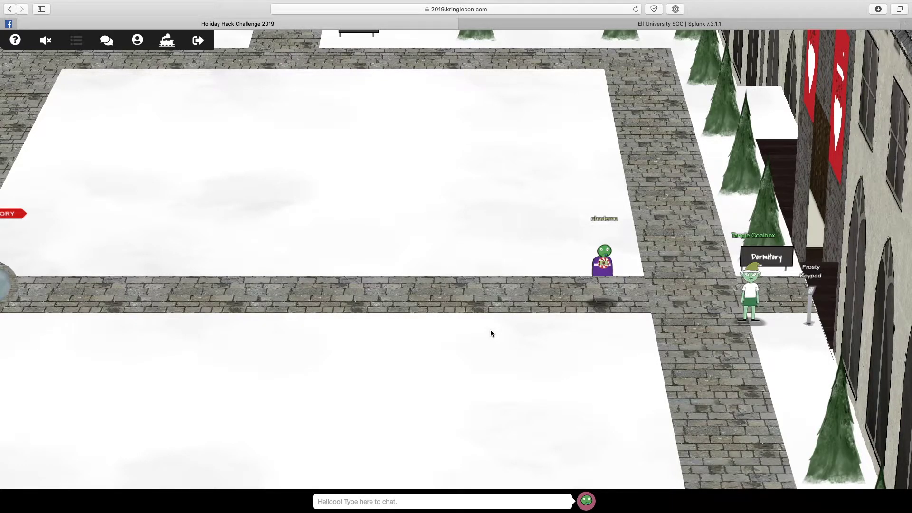
Walk the avatar across the quad into Hermey Hall's Laboratory and talk to the professor by the server racks.
left_click(90, 282)
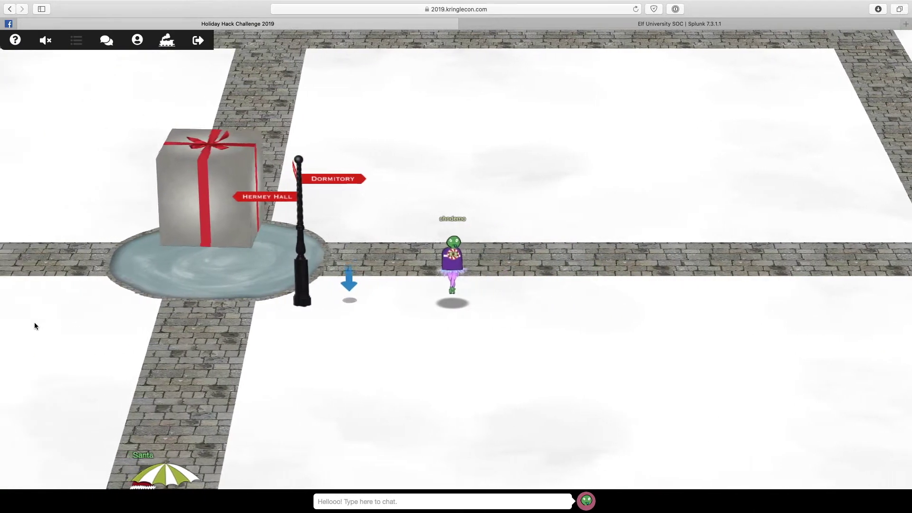
left_click(34, 322)
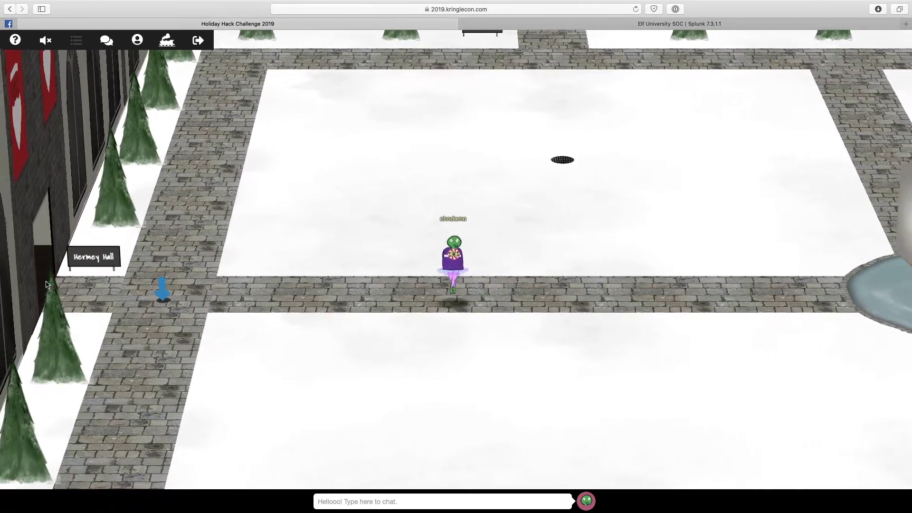
left_click(99, 240)
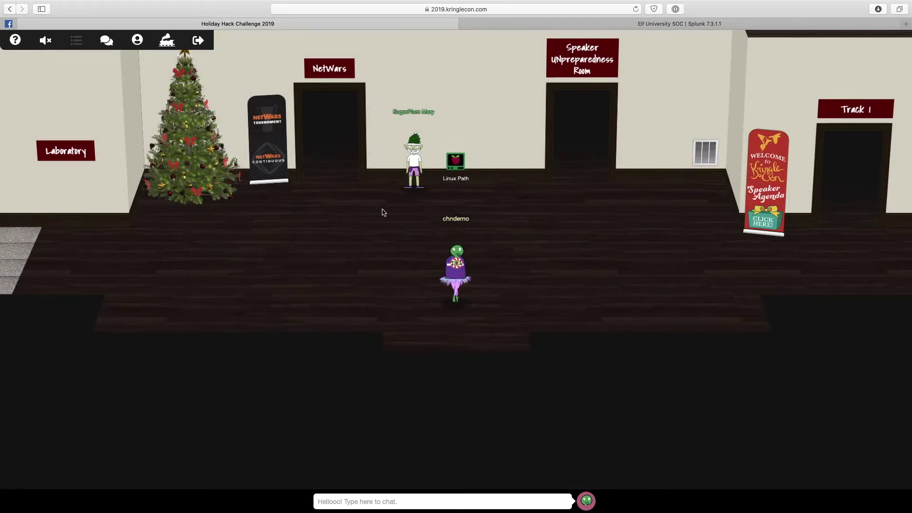
left_click(90, 262)
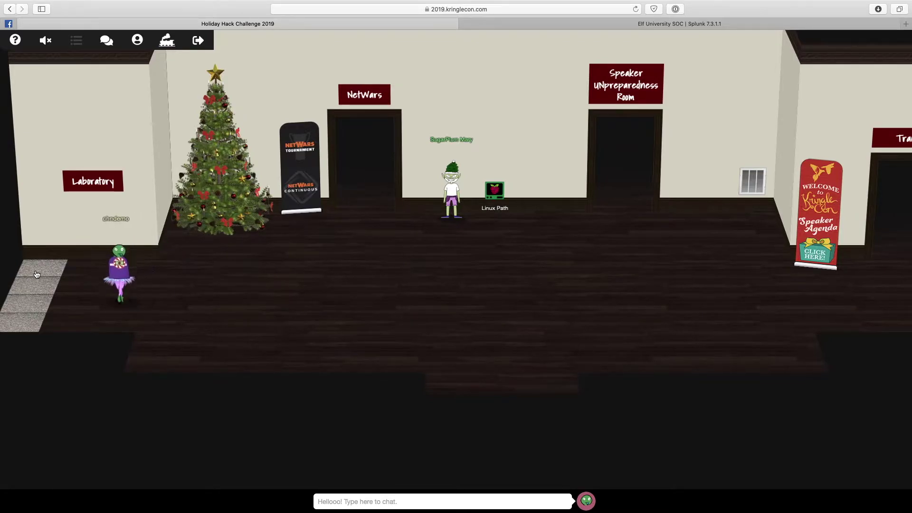
left_click(24, 271)
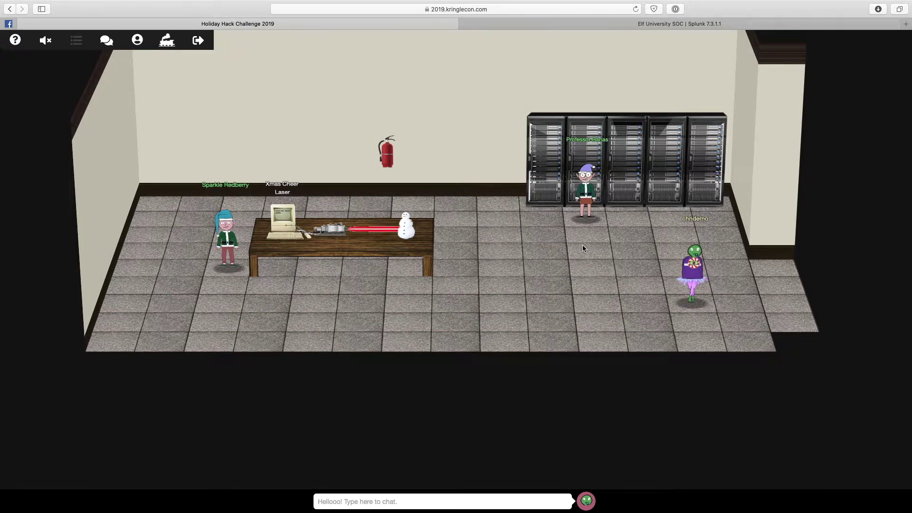
left_click(594, 195)
Review the objectives list in the KringleCon badge and close the badge.
left_click(700, 267)
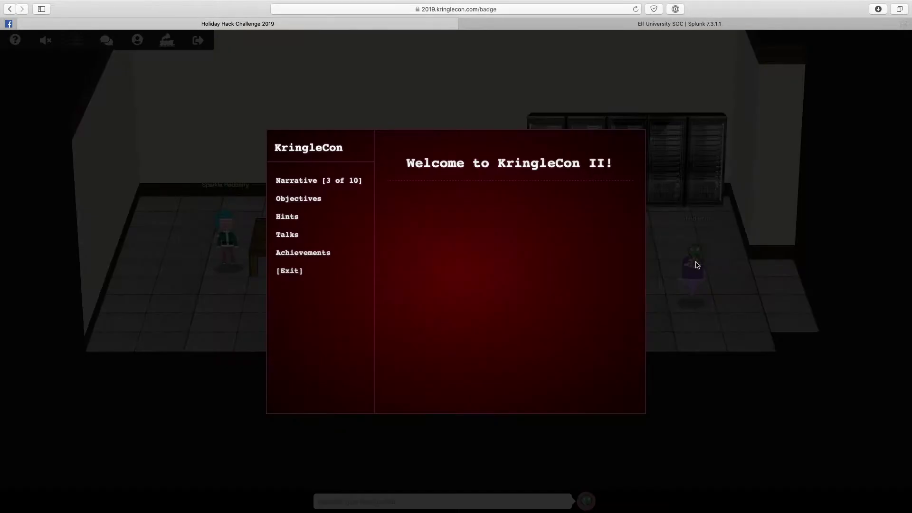
left_click(286, 203)
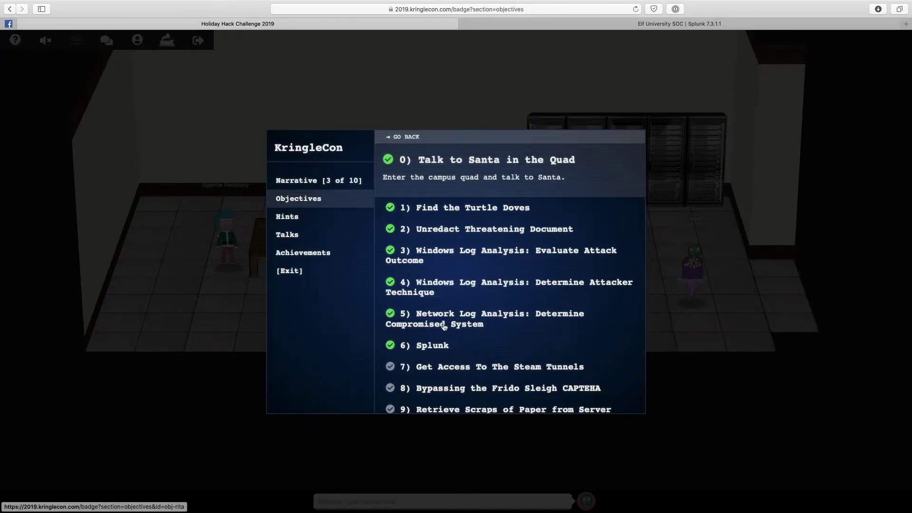
left_click(293, 271)
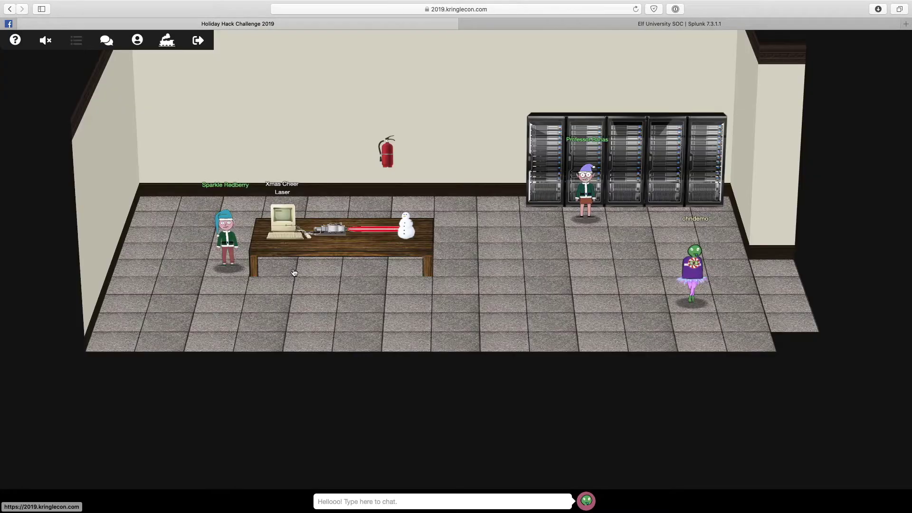
Switch to the Elf University SOC page in Splunk and examine the list of training questions.
left_click(578, 23)
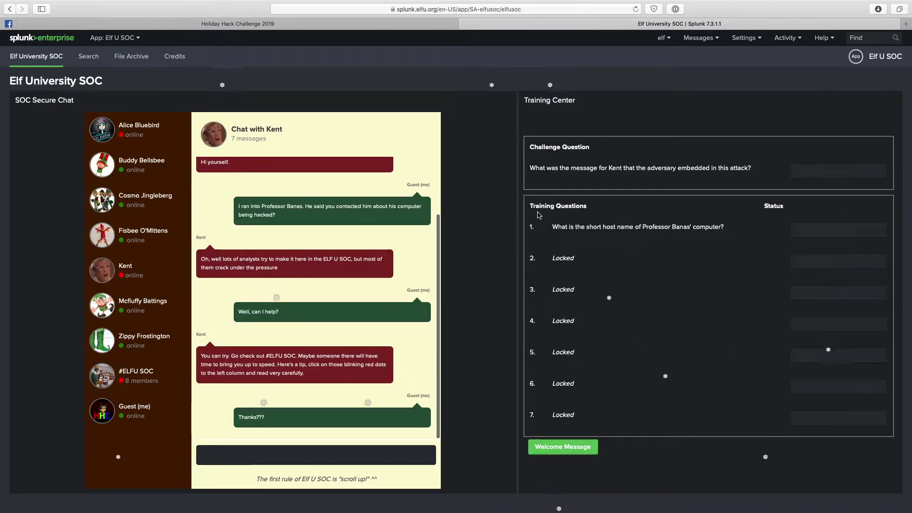
left_click_drag(530, 202, 585, 416)
left_click(588, 390)
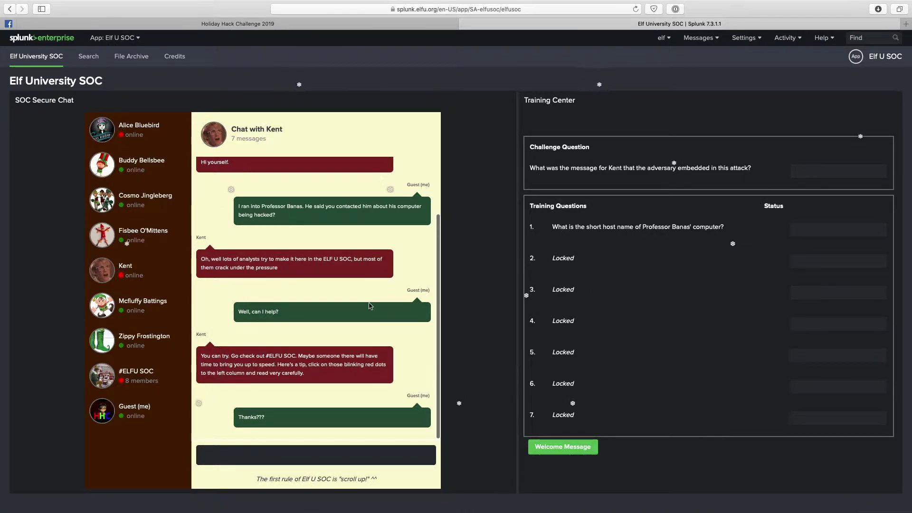
left_click_drag(544, 209, 574, 417)
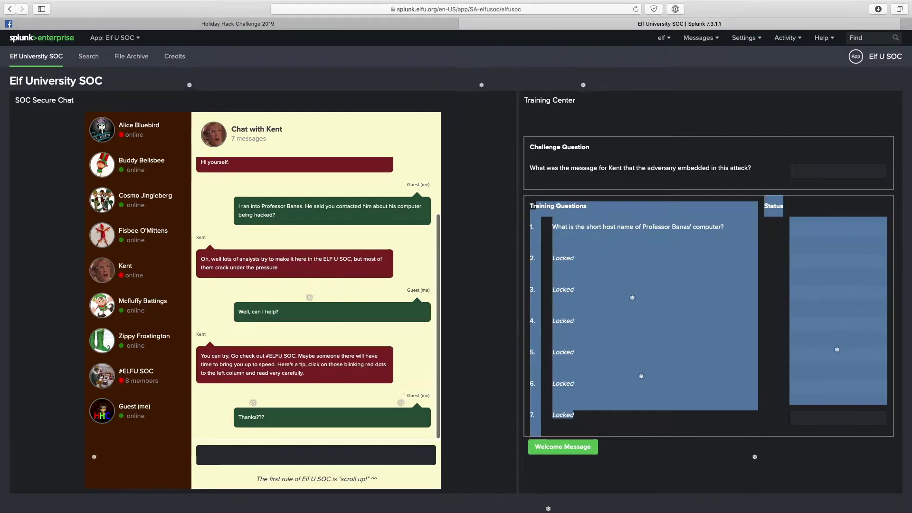
left_click(638, 332)
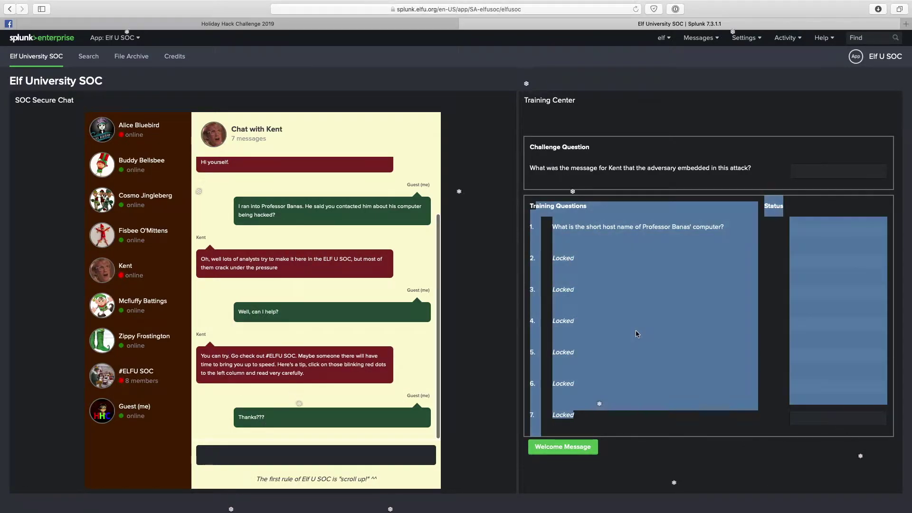
left_click(572, 224)
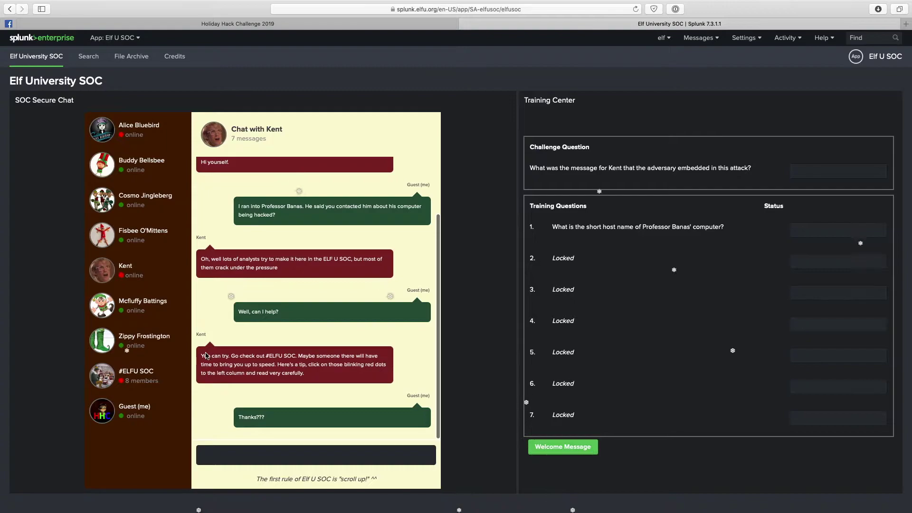
Find the professor's computer name in the #ELFU SOC chat, submit "sweetums" for training question 1, and close the results.
left_click(110, 383)
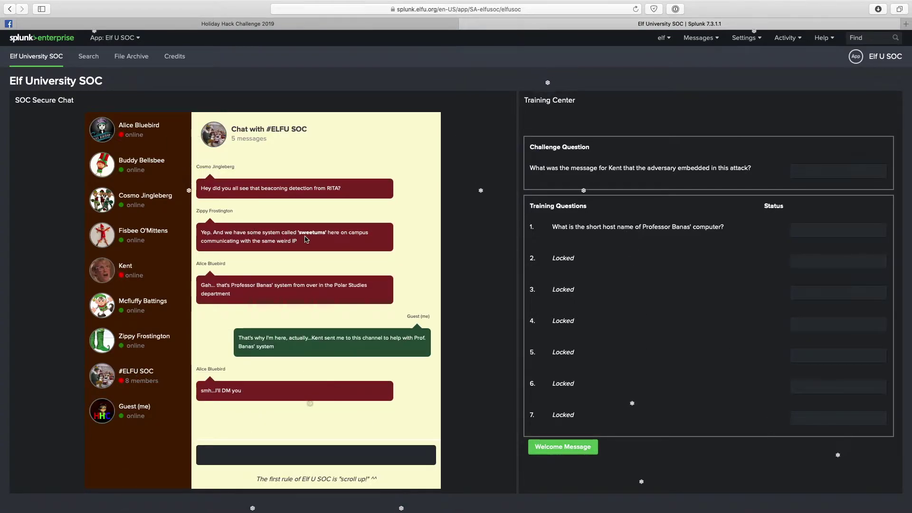
left_click_drag(300, 233, 325, 232)
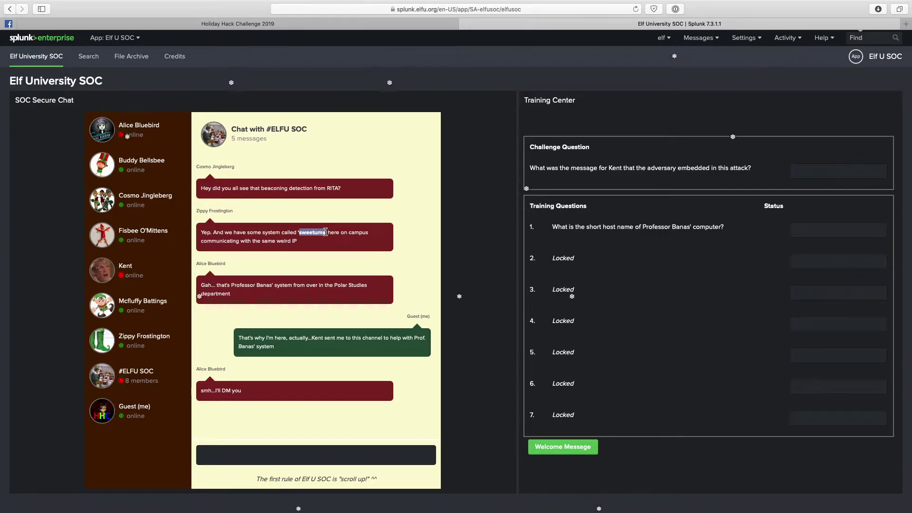
left_click(818, 230)
type("sweet")
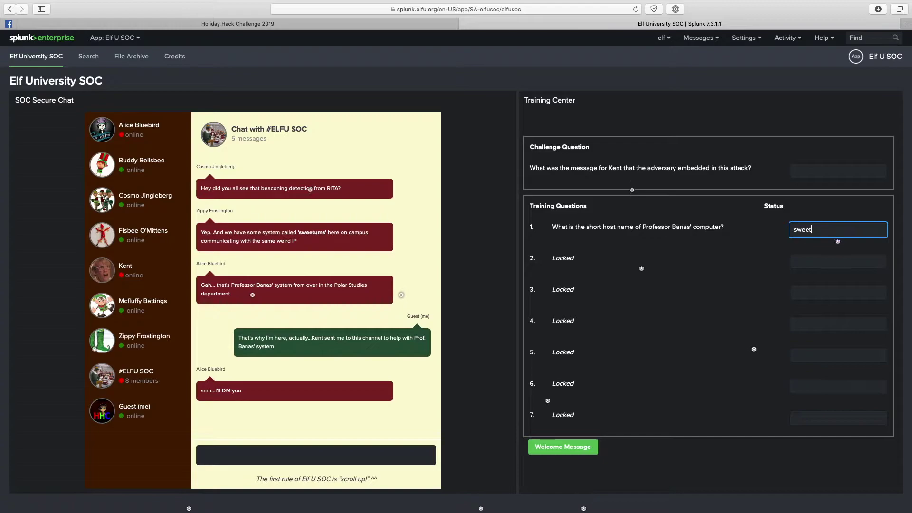
type("ums")
key("Return")
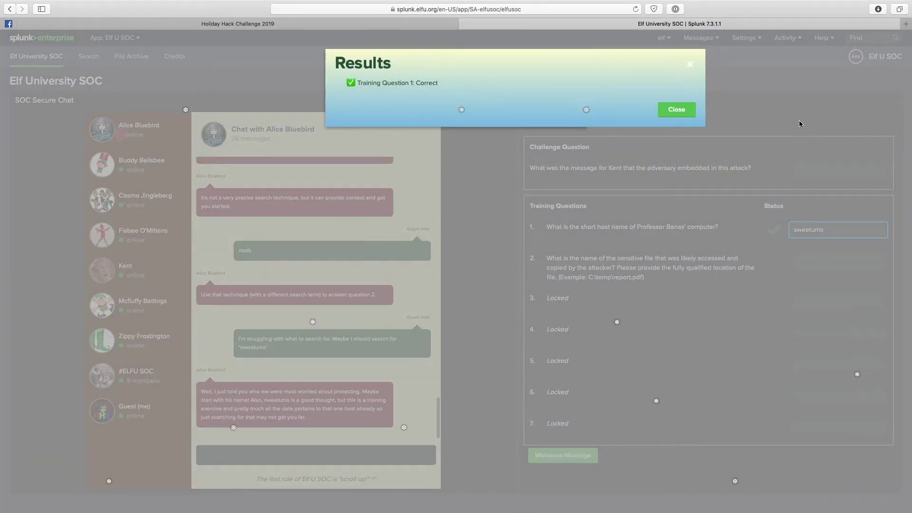
left_click(683, 110)
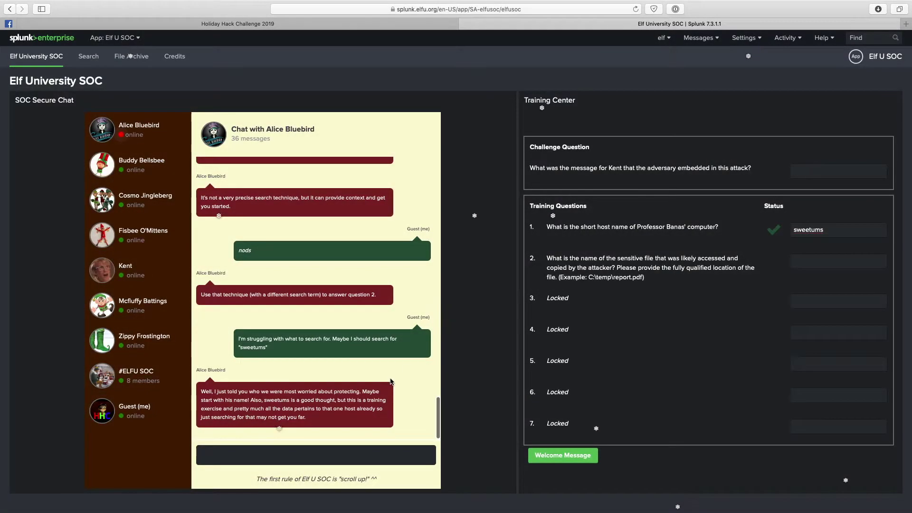
Open the Elf U SOC Search page in a separate browser tab beside the chat page.
right_click(88, 60)
left_click(125, 62)
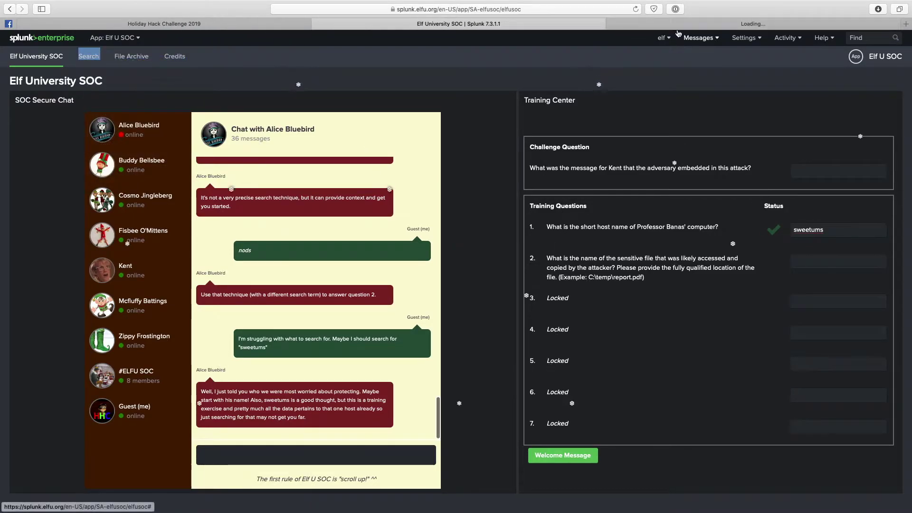
left_click(677, 22)
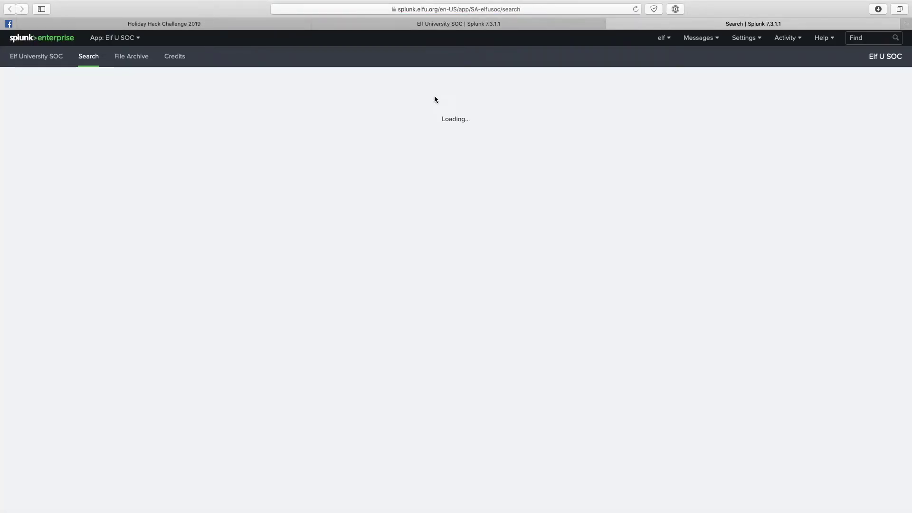
left_click(434, 23)
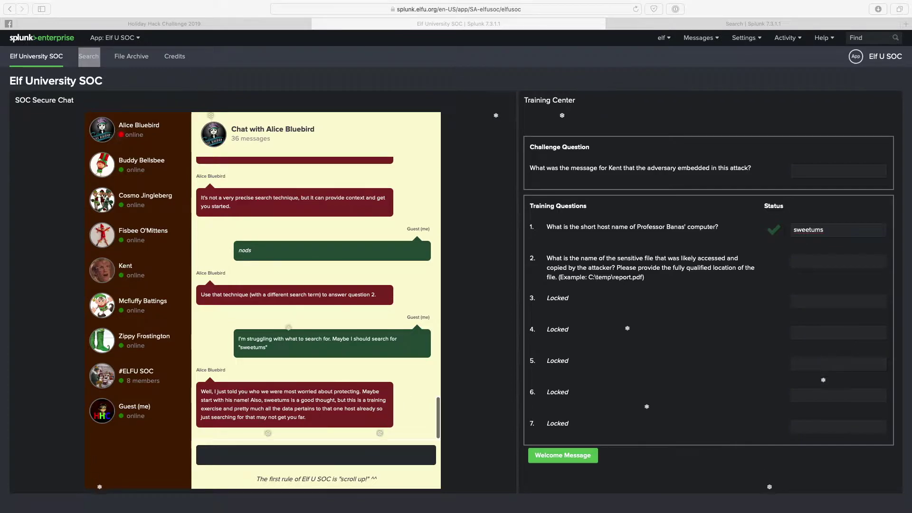
left_click(645, 23)
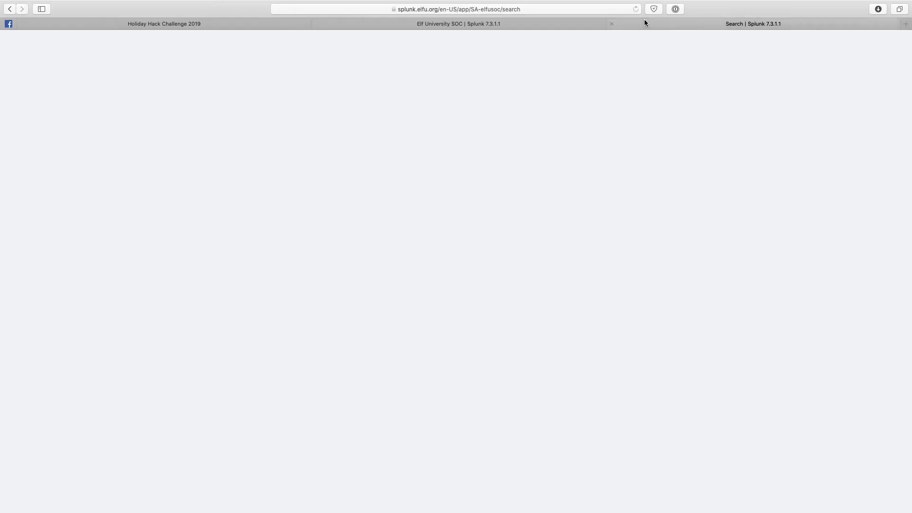
left_click(292, 106)
type("index=main user=cbanas | table _time user ComputerName")
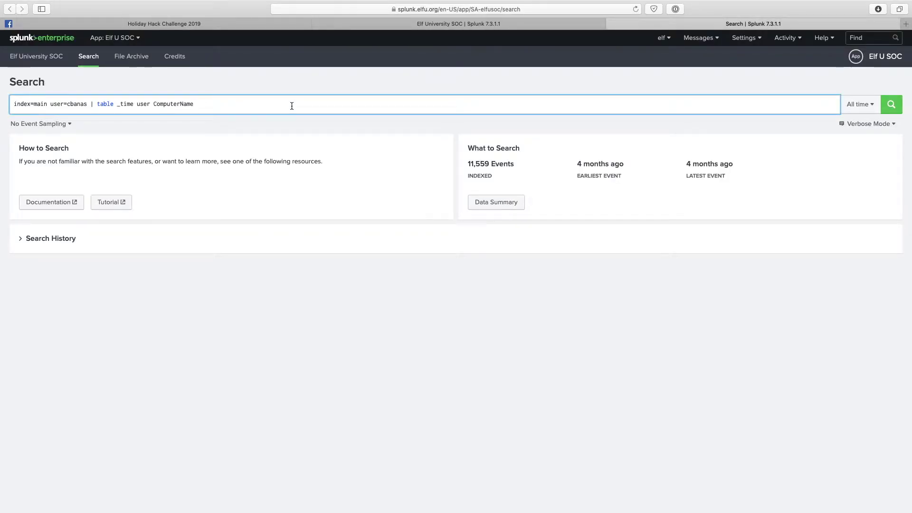
left_click_drag(64, 104, 90, 104)
left_click_drag(83, 104, 202, 99)
left_click(58, 104)
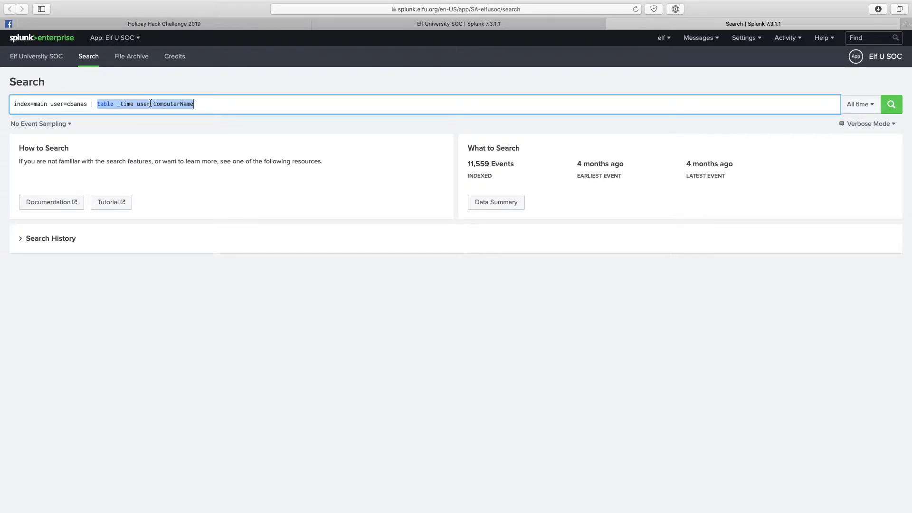
left_click(205, 108)
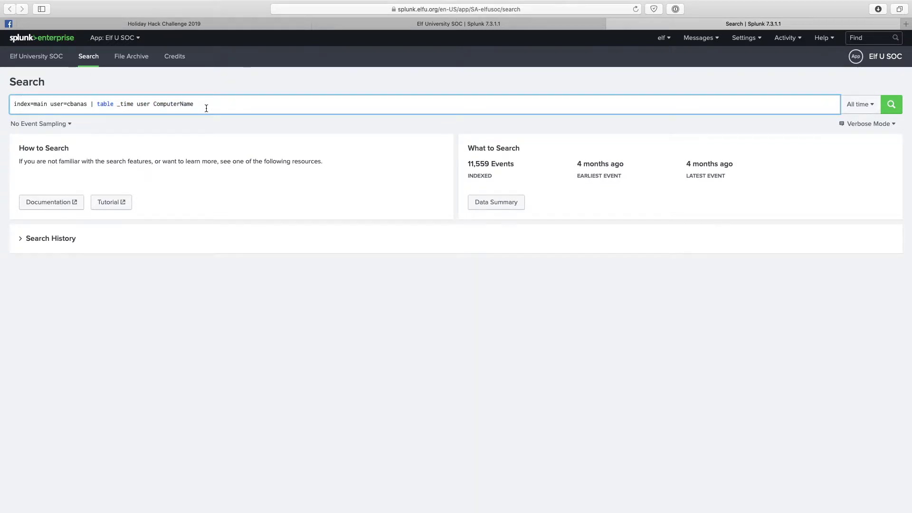
left_click(892, 104)
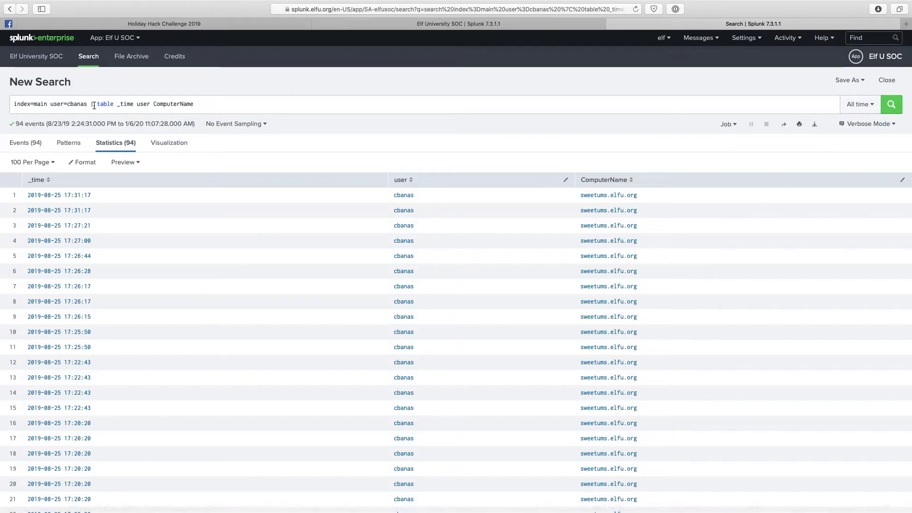
Search for "index=main cbanas" and inspect the values of the ComputerName field.
left_click(281, 101, "shift")
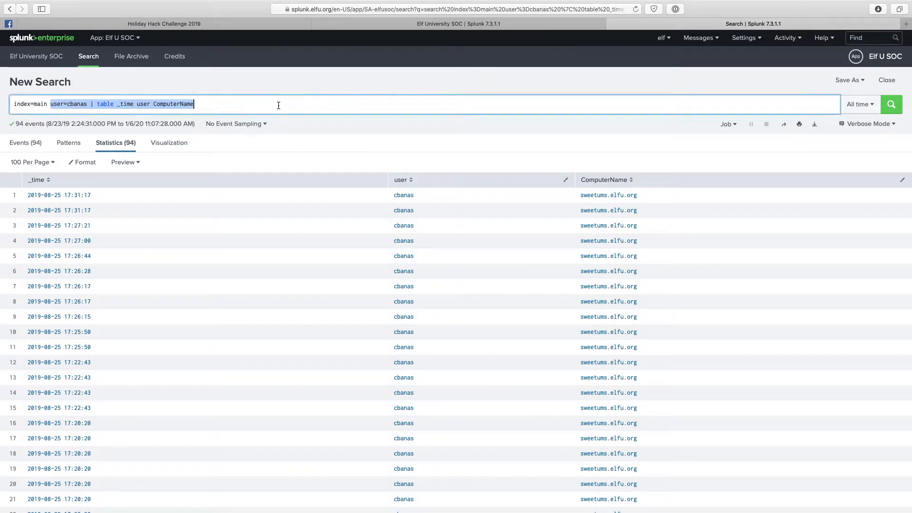
type("cbanas")
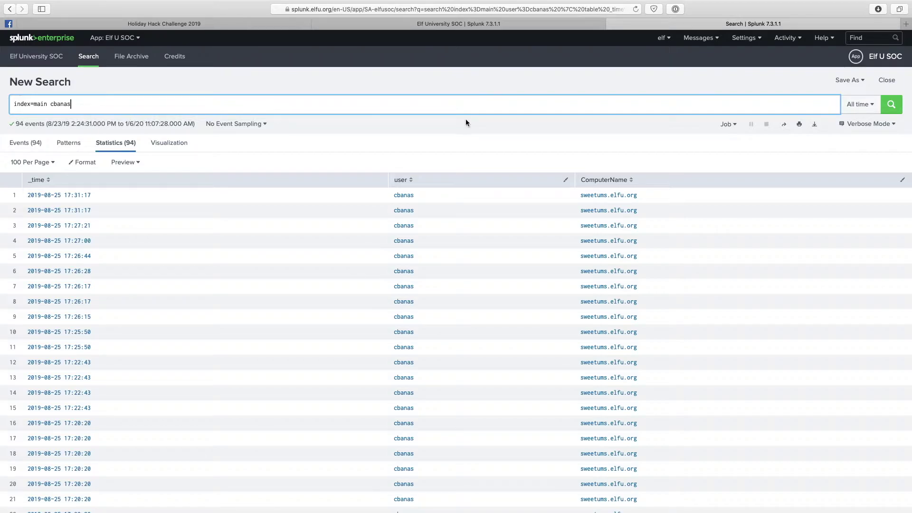
key("Return")
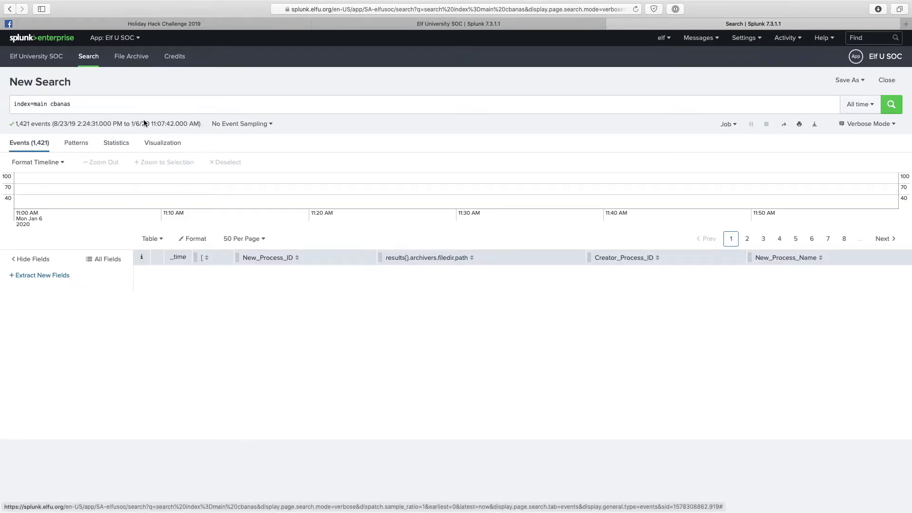
scroll(110, 312, "down", 3)
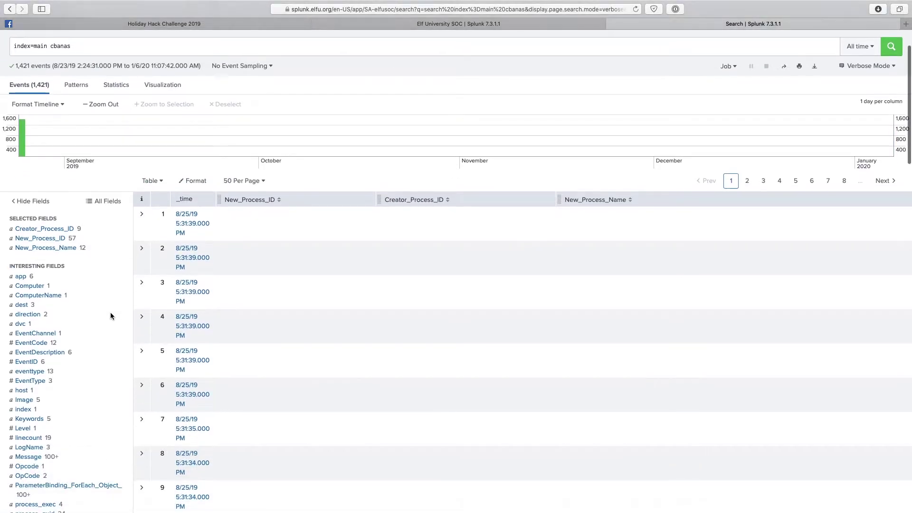
left_click(46, 297)
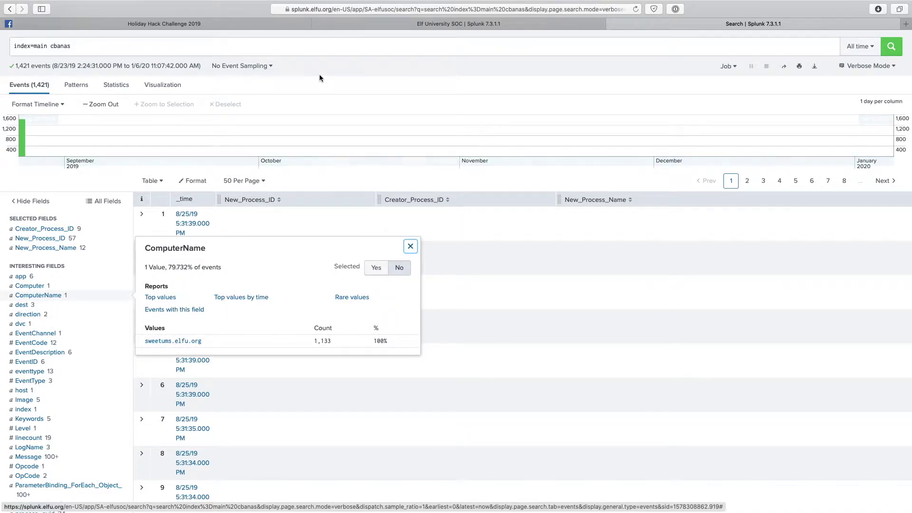
Check the chat hint for question 2, search for "index=main santa", and expand the first event.
left_click(370, 22)
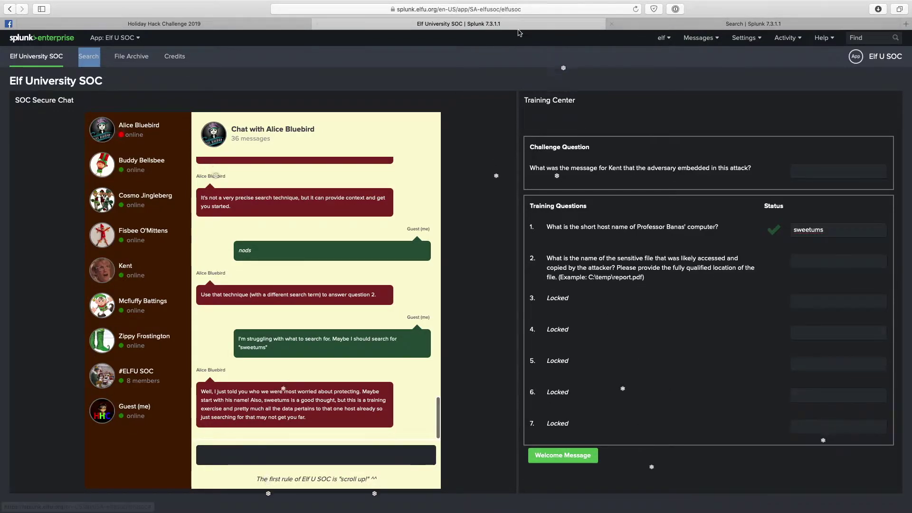
left_click(671, 25)
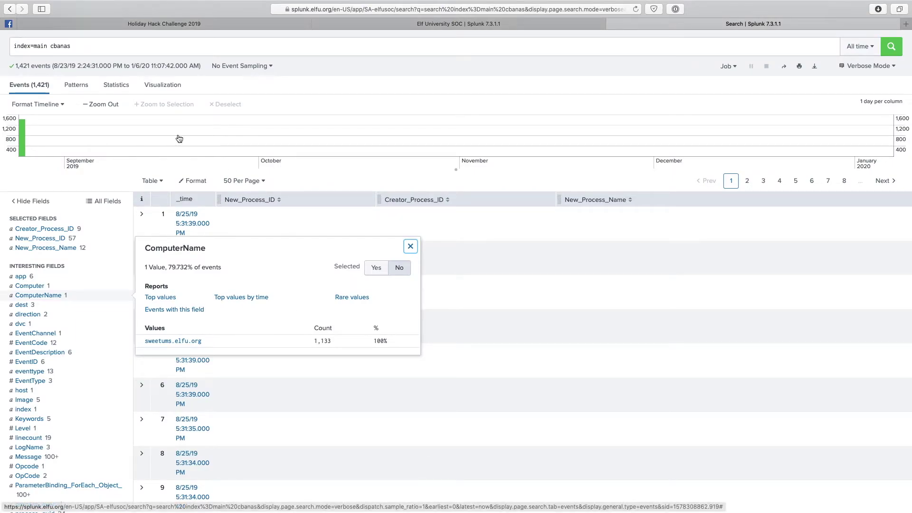
left_click(64, 47)
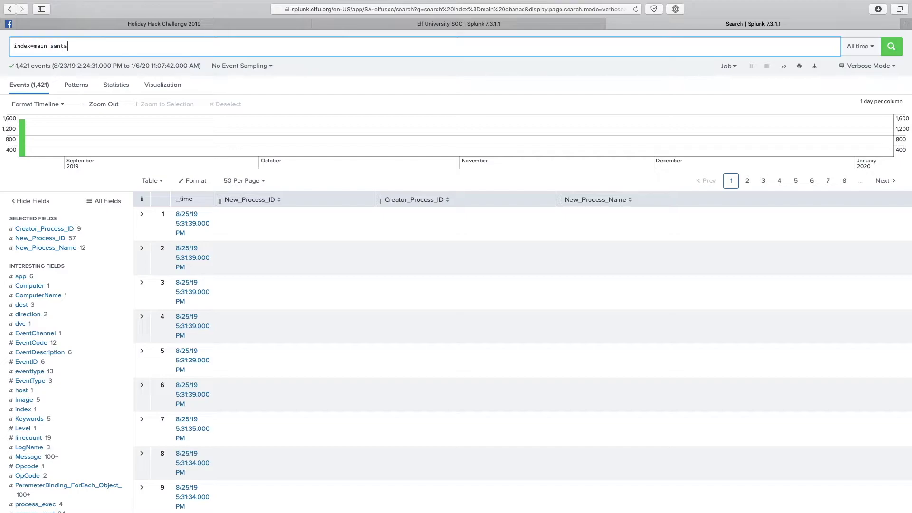
key("Return")
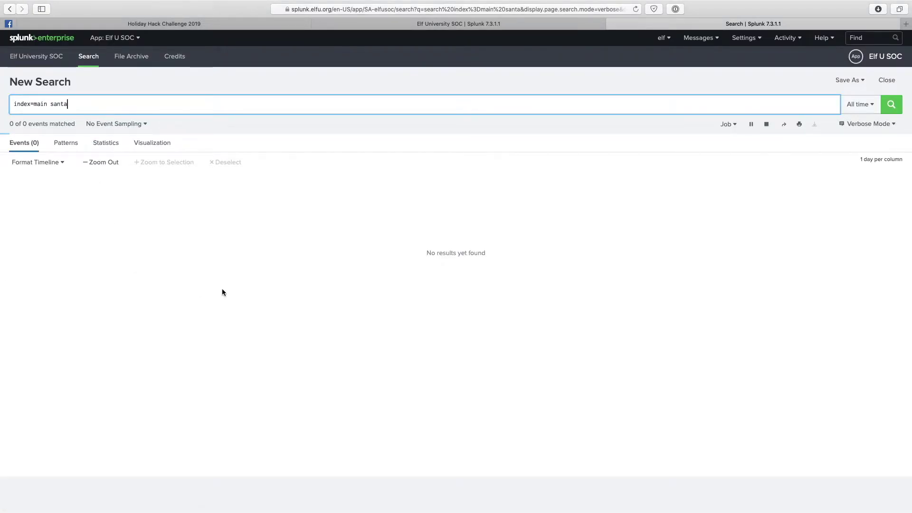
left_click(142, 273)
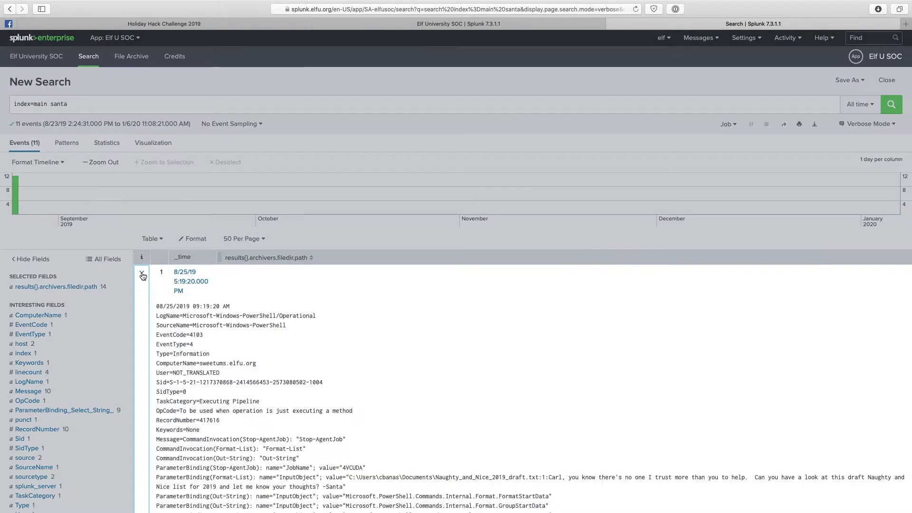
Examine the file path and Santa's message in the first event's Format-List parameter binding.
scroll(268, 349, "down", 3)
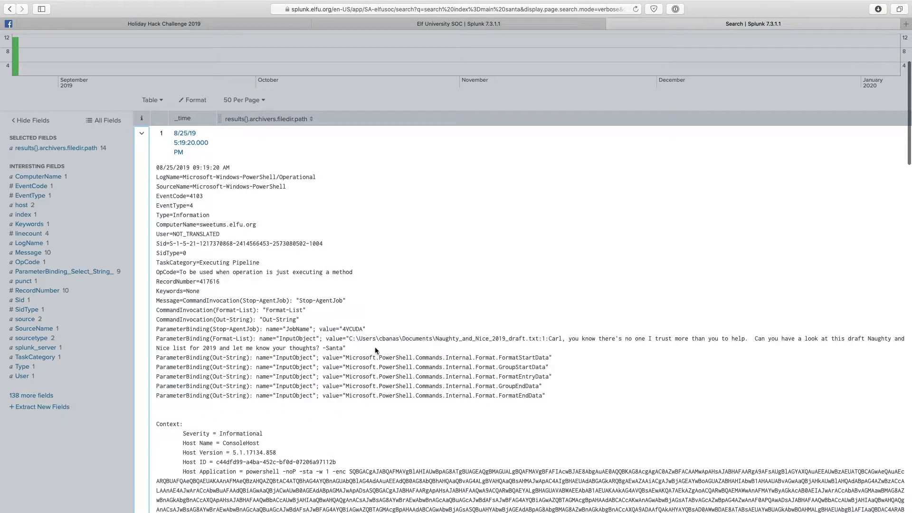
left_click_drag(332, 339, 545, 337)
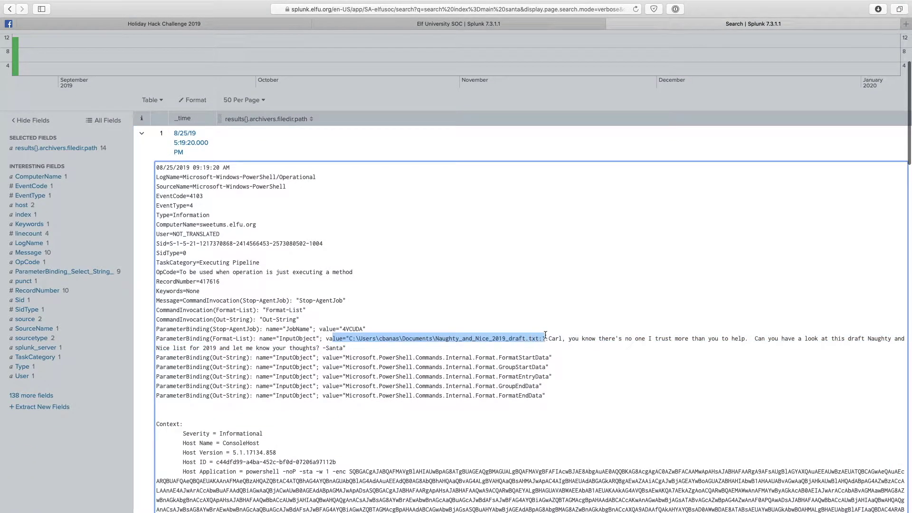
left_click(423, 337)
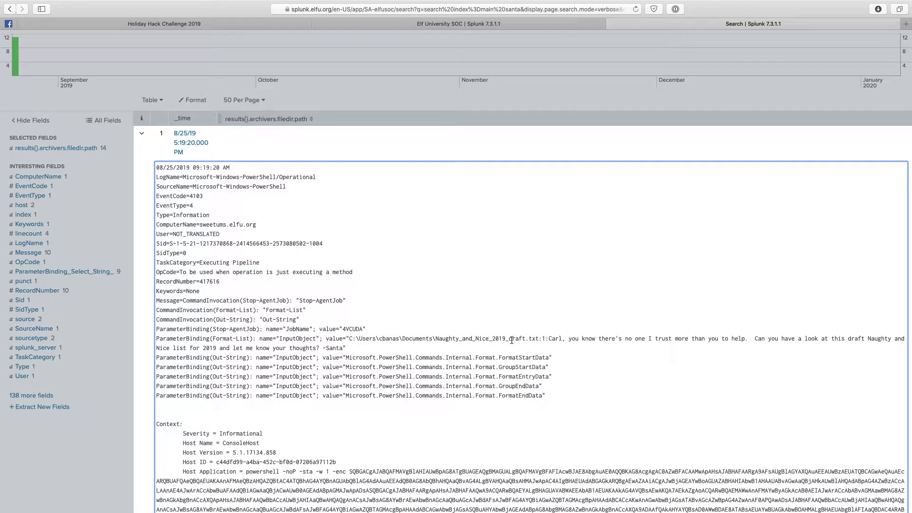
left_click_drag(549, 339, 555, 346)
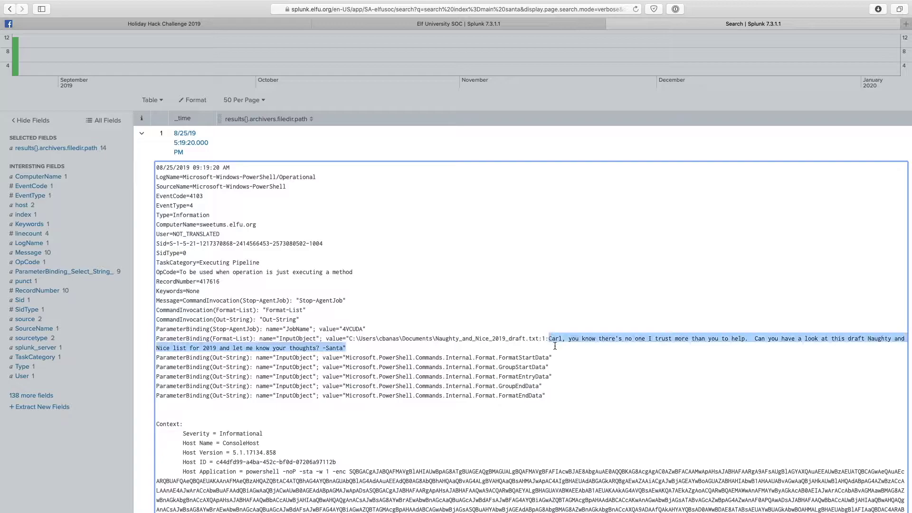
left_click(549, 321)
Copy the encoded PowerShell string from the event's Host Application and decode it in the terminal with echo piped to base64 -D.
scroll(548, 320, "down", 5)
scroll(549, 322, "up", 2)
scroll(544, 319, "down", 5)
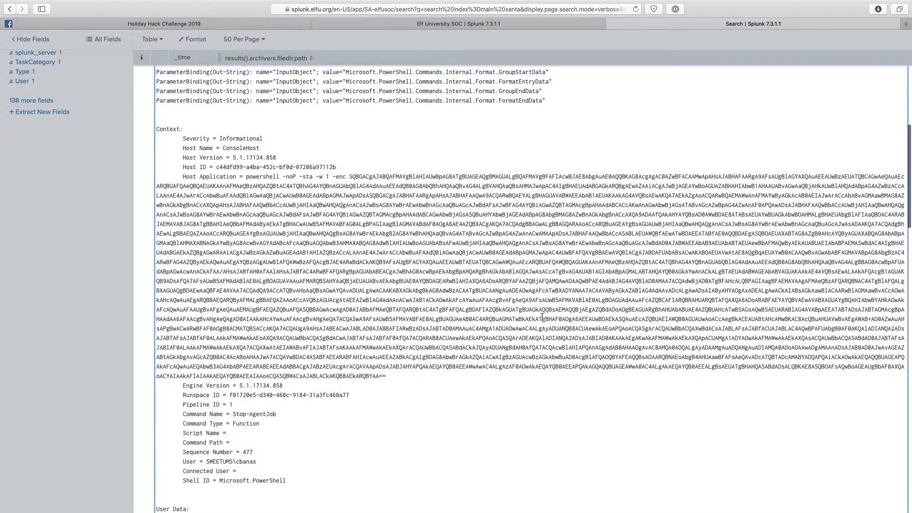
scroll(435, 345, "up", 1)
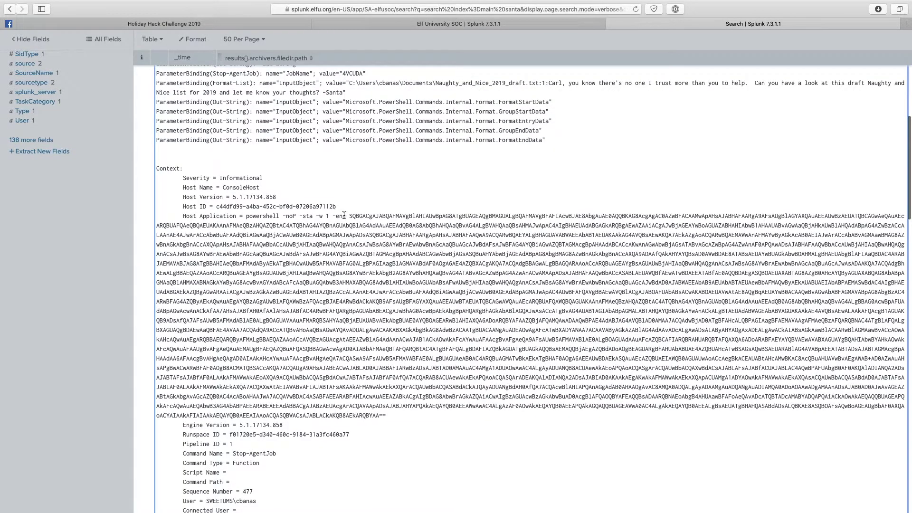
left_click_drag(350, 216, 386, 417)
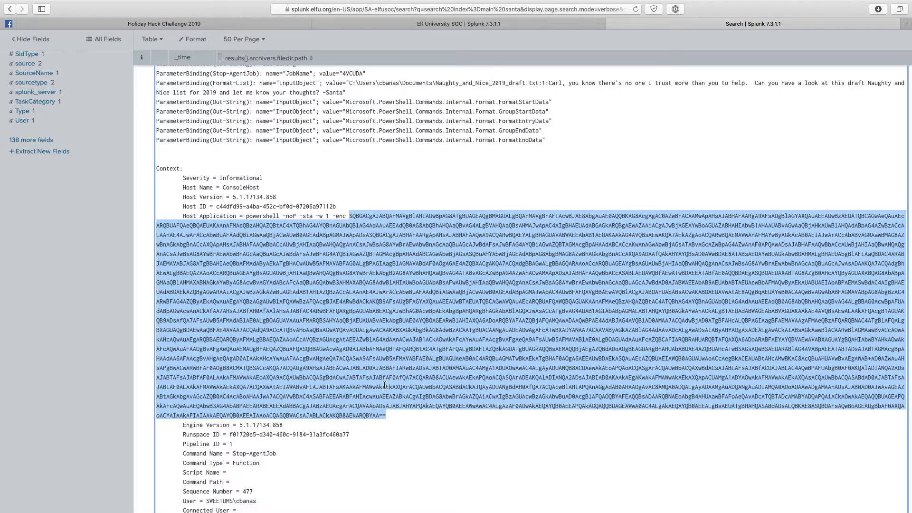
key("ctrl+Right")
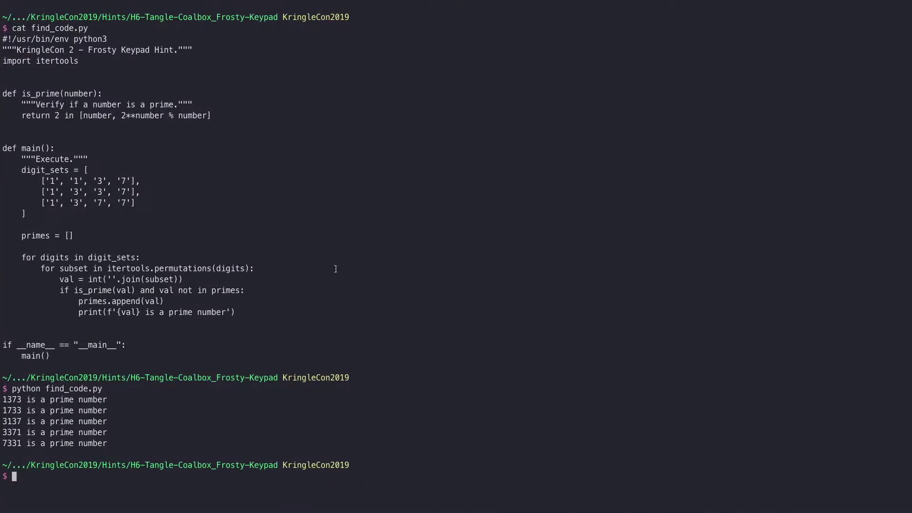
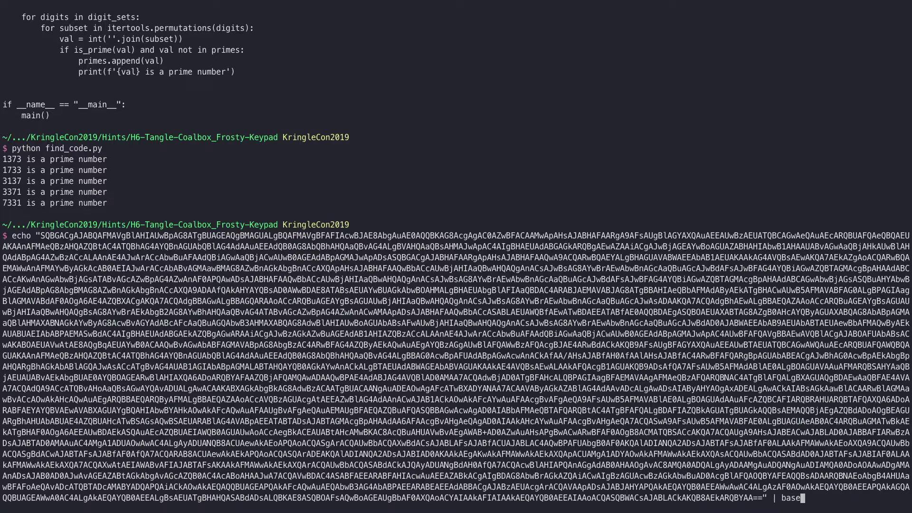
key("Return")
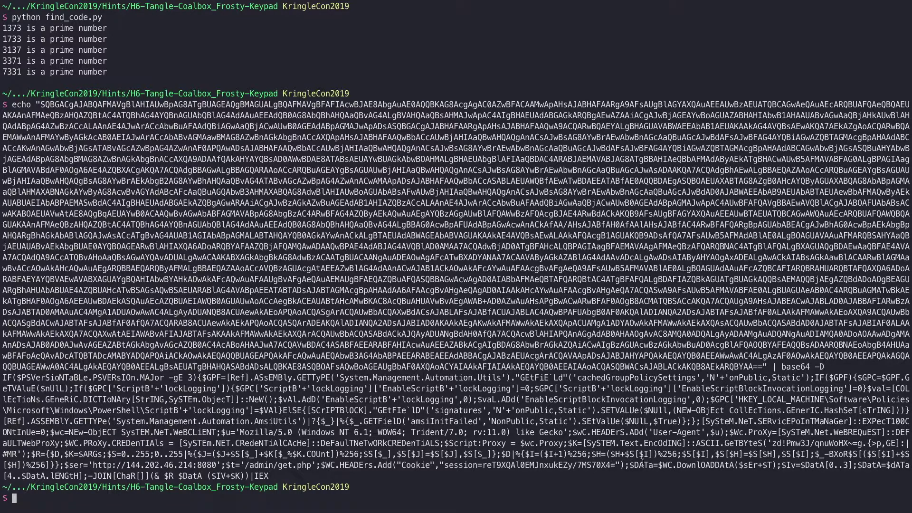
Examine the cookie header and the user agent portion of the decoded PowerShell script.
left_click_drag(664, 467, 771, 464)
left_click_drag(275, 399, 342, 431)
left_click(343, 426)
Return from the terminal to the Splunk results and copy the full path of Naughty_and_Nice_2019_draft.txt from the Format-List parameter binding.
key("ctrl+Left")
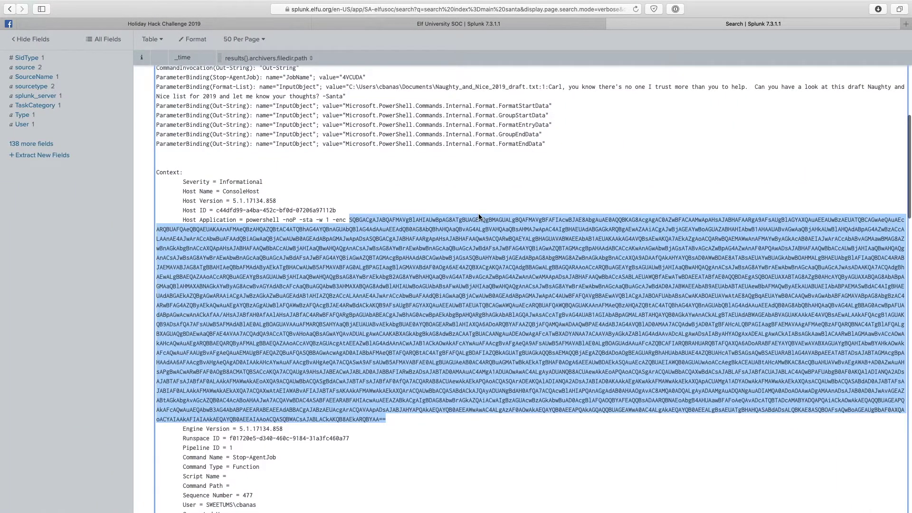
left_click(477, 214)
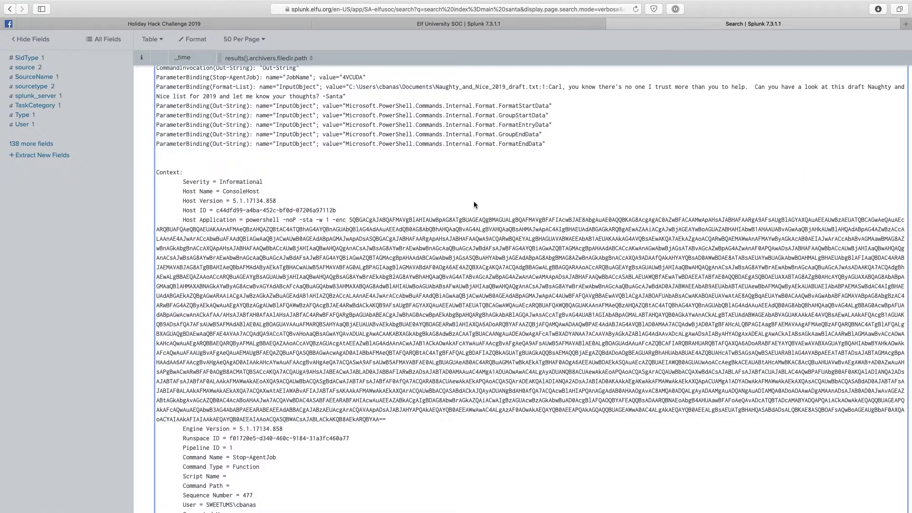
scroll(447, 337, "up", 5)
scroll(447, 339, "up", 1)
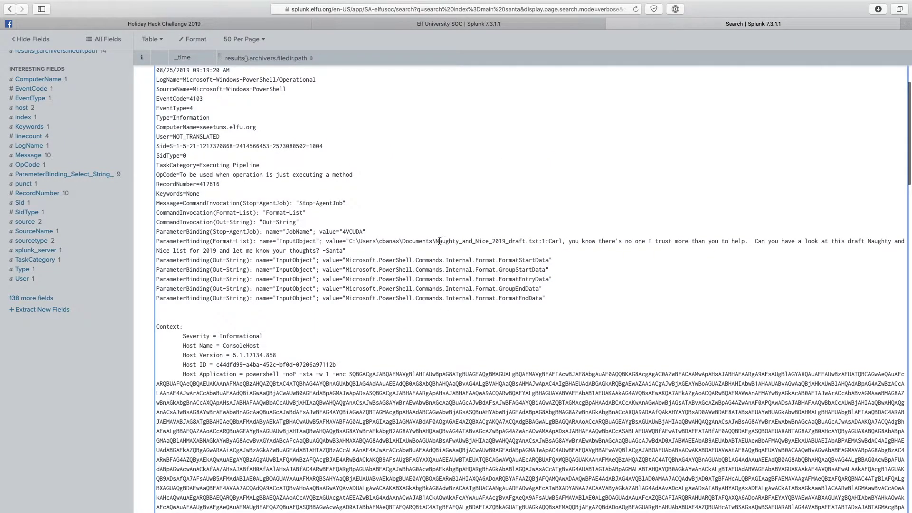
left_click_drag(436, 242, 525, 243)
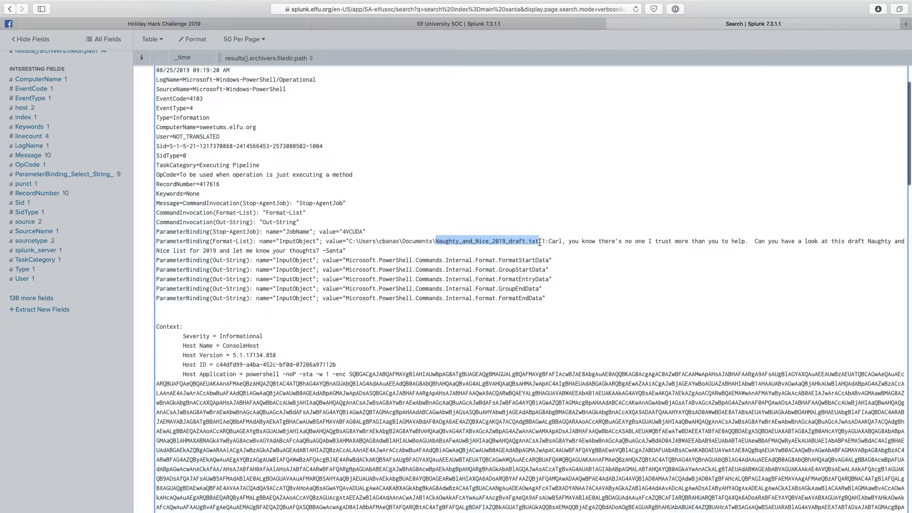
left_click(352, 243)
left_click_drag(357, 241, 384, 241)
left_click(384, 242)
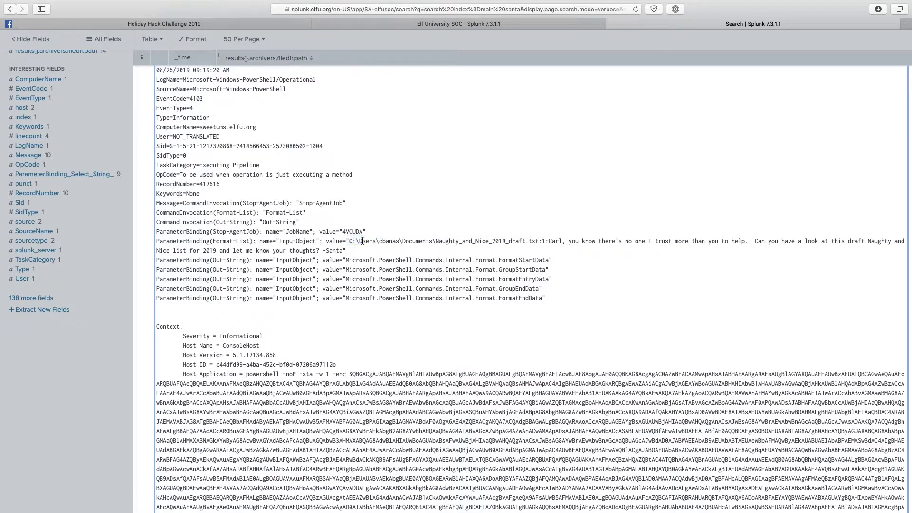
left_click_drag(351, 241, 526, 242)
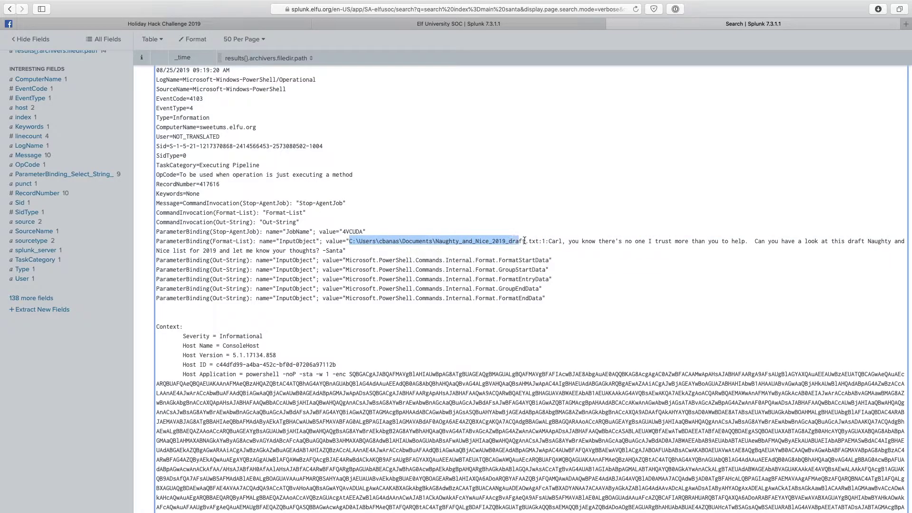
Submit the copied file path as the answer to training question 2 and dismiss the results message.
left_click(338, 24)
left_click(820, 265)
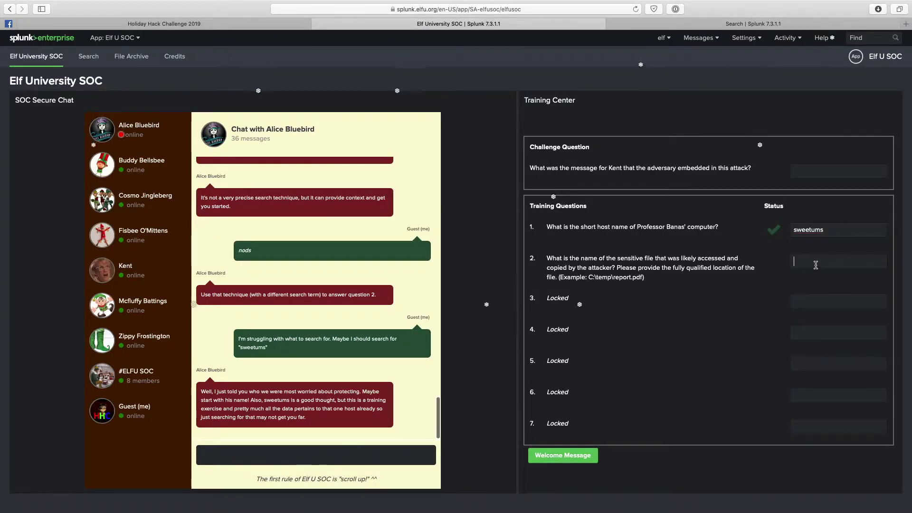
key("super+v")
key("Return")
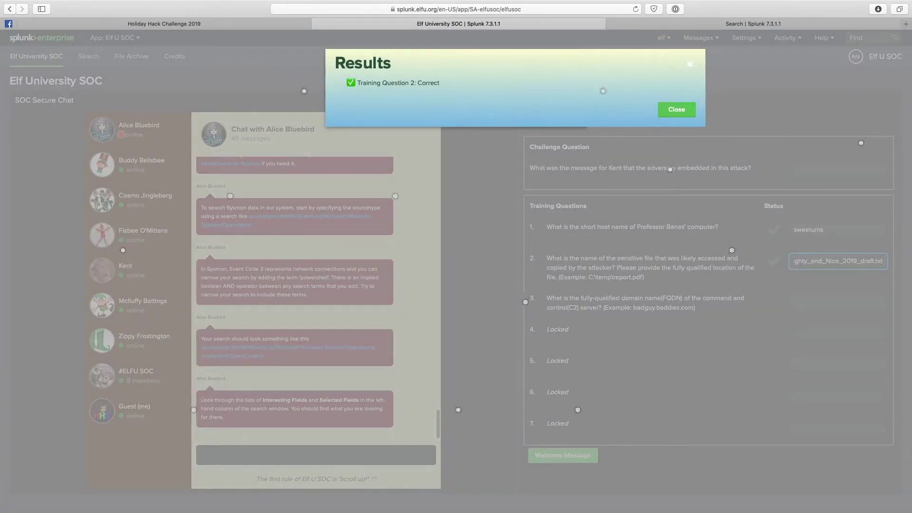
left_click(677, 110)
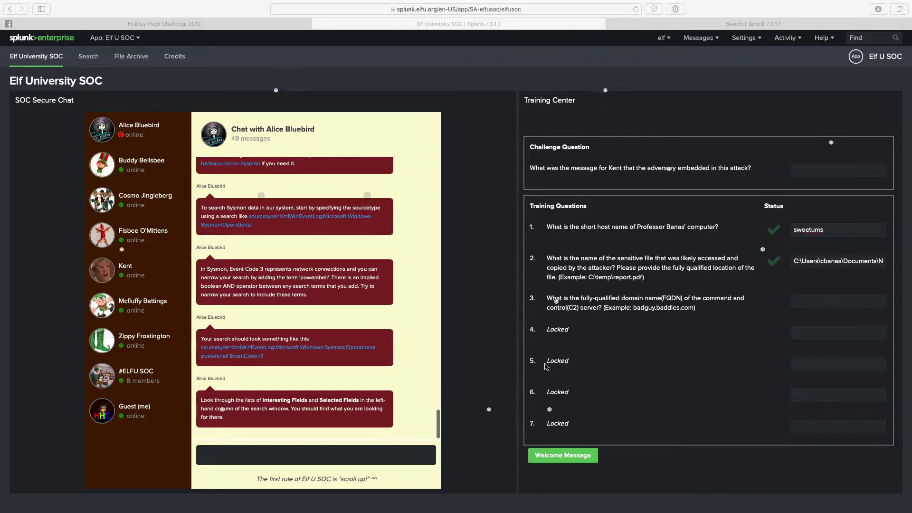
Open the Ultimate Windows Security encyclopedia page for event ID 90003 in a new tab and examine its Sysmon Event ID 3 headings.
left_click(649, 22)
key("super+t")
type("https://www.ultimatewindowssecurity.com/securitylog/encyclopedia/event.aspx?eventid=90003")
key("Return")
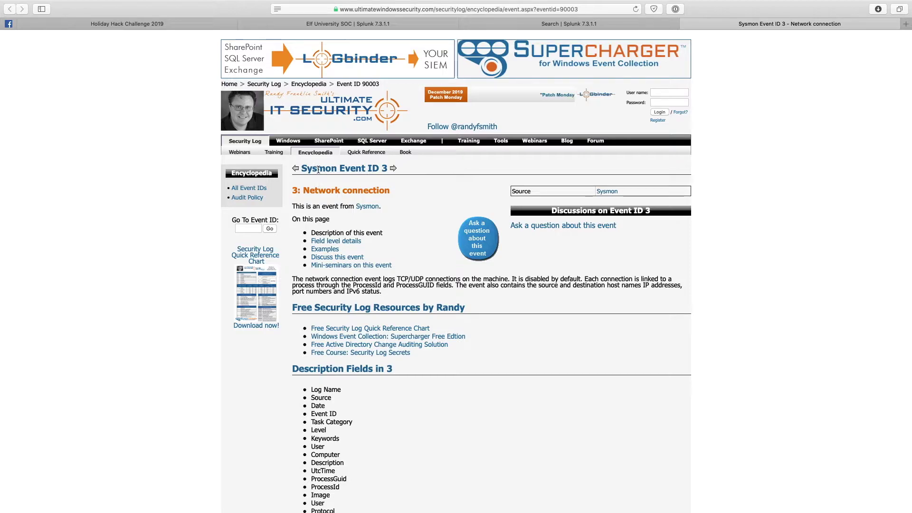
left_click_drag(302, 169, 389, 169)
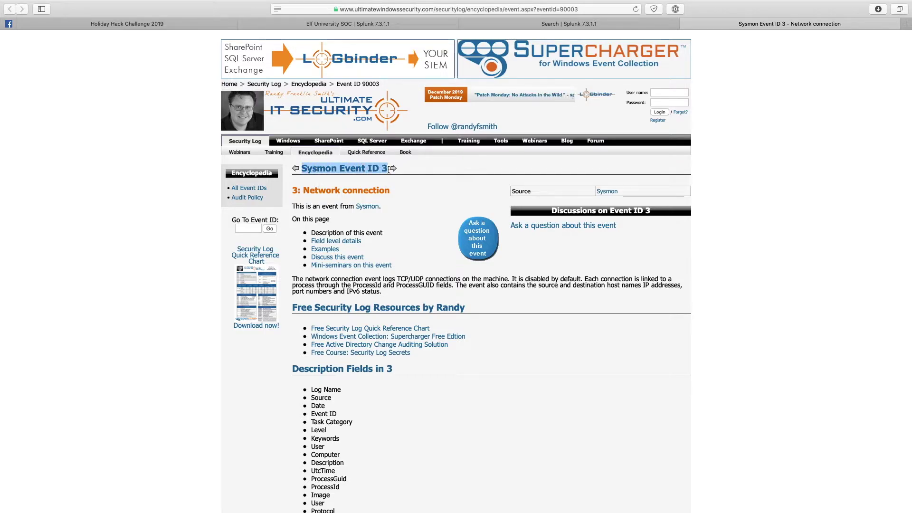
left_click(302, 189)
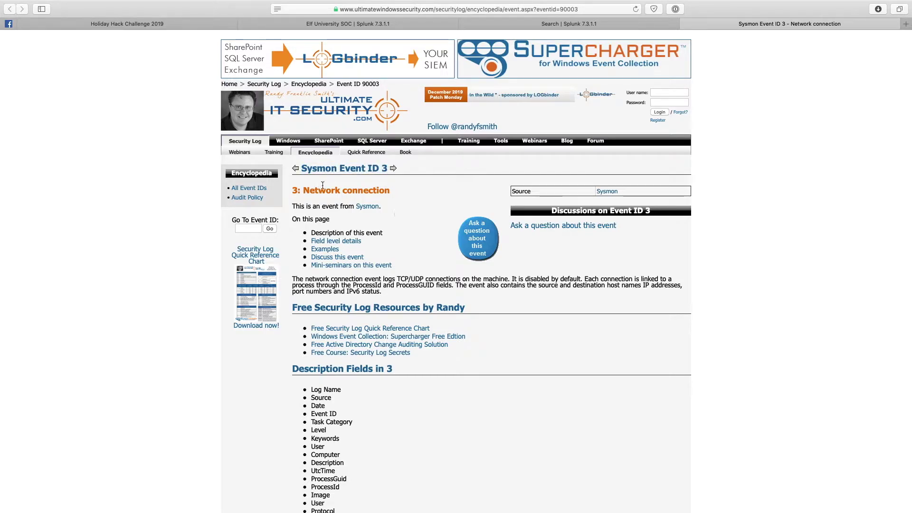
left_click_drag(303, 190, 393, 190)
left_click(402, 194)
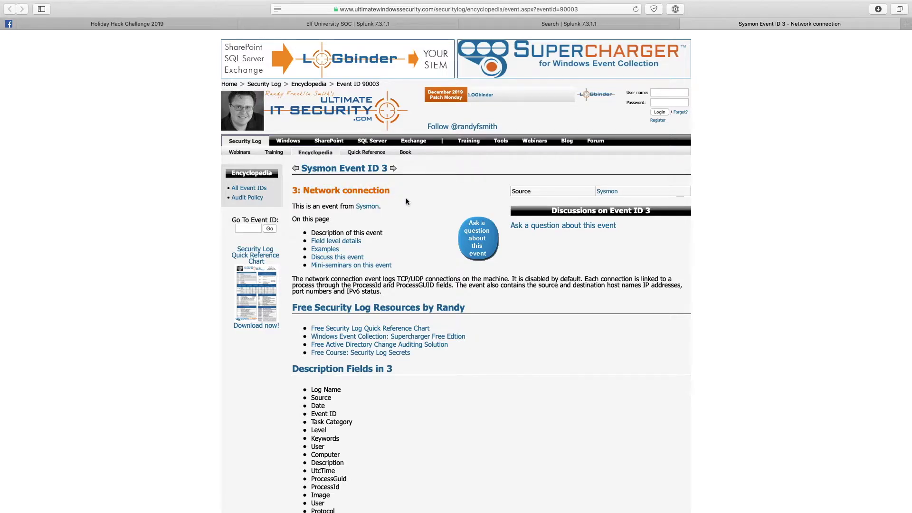
Replace the Splunk search query with index=main sourcetype="XmlWinEventLog:Microsoft-Windows-Sysmon/Operational" powershell EventCode=3.
left_click(537, 32)
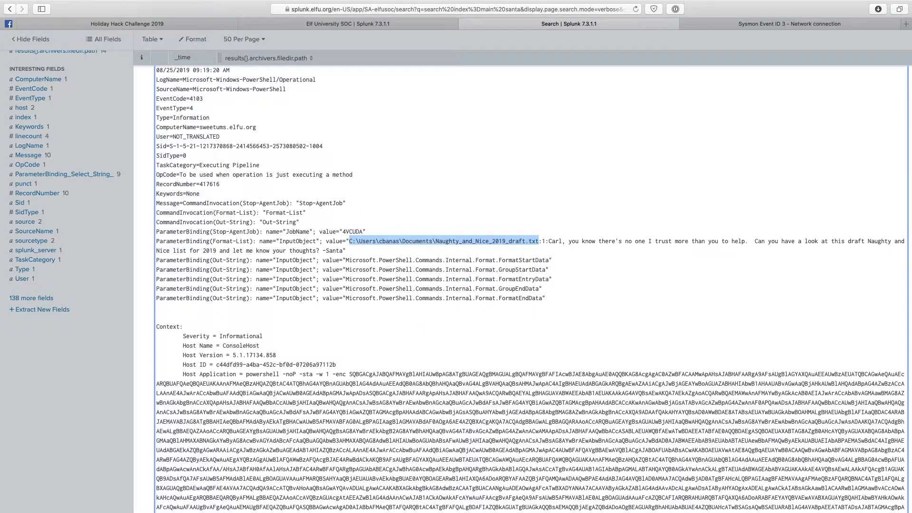
key("super+Tab")
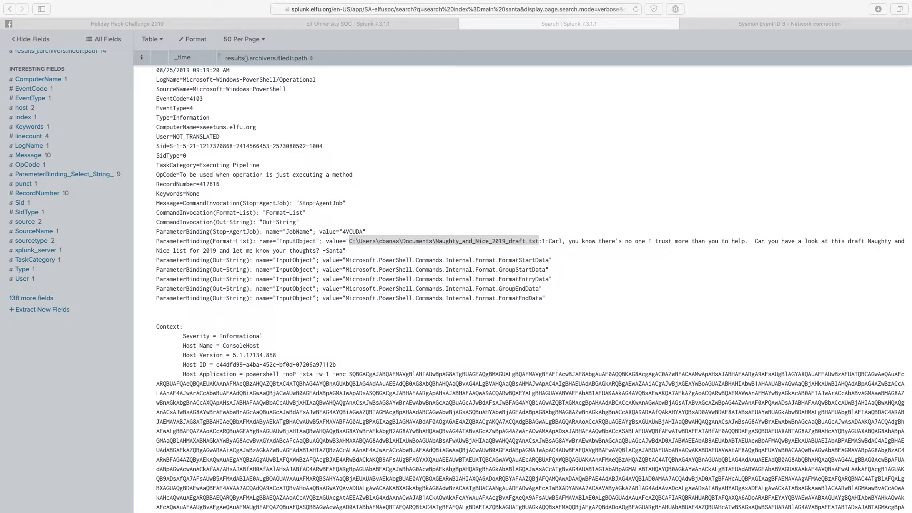
scroll(333, 157, "up", 5)
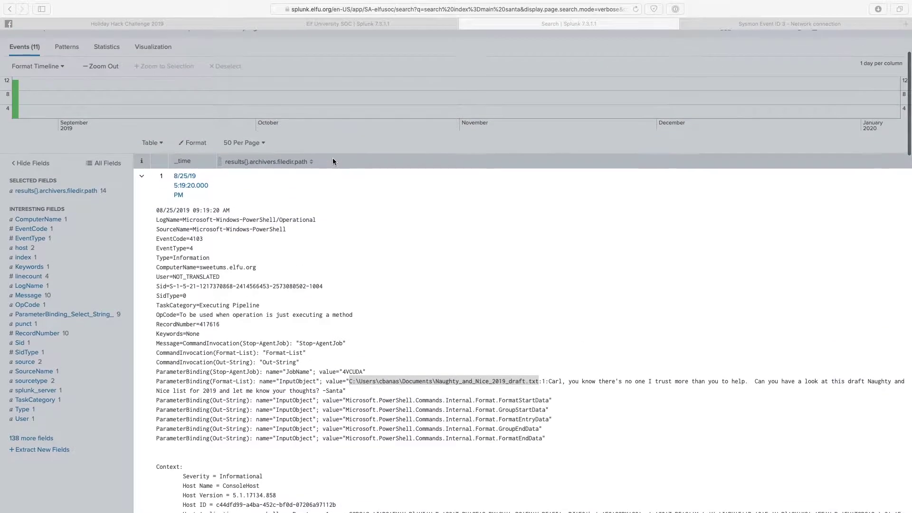
left_click(151, 104)
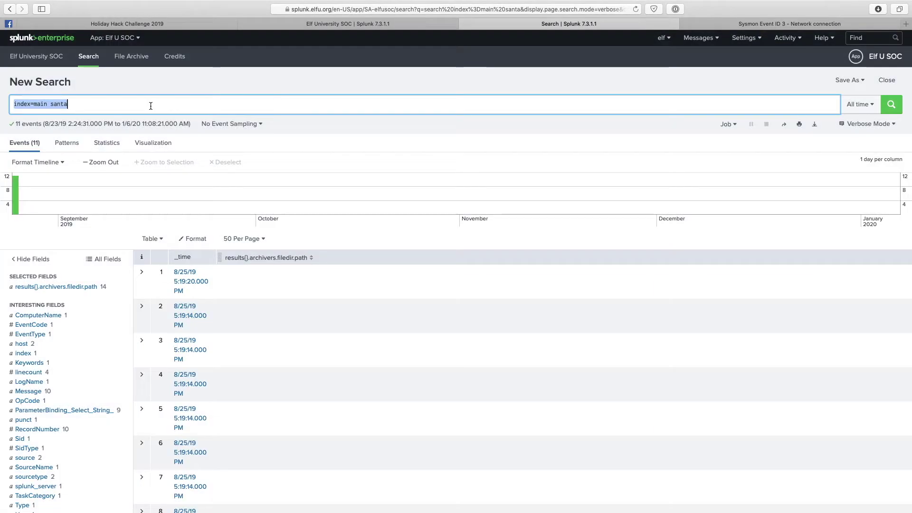
left_click(150, 106)
key("alt+shift+Left")
type("index=main sourcetype=\"XmlWinEventLog:Microsoft-Windows-Sysmon/Operational\" powershell EventCode=3")
triple_click(150, 106)
type("index=main sourcetype=\"XmlWinEventLog:Microsoft-Windows-Sysmon/Operational\" powershell EventCode=3")
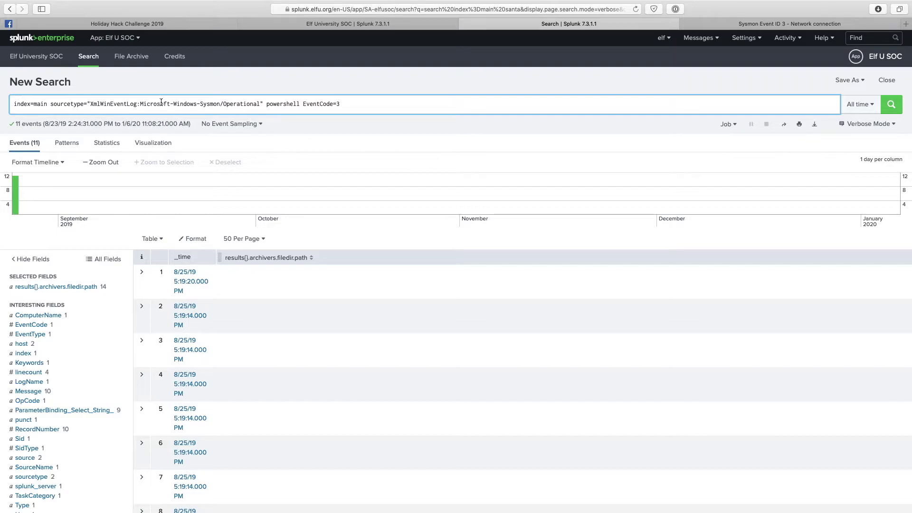
Review the sourcetype, powershell and EventCode=3 terms of the query and run the search.
left_click_drag(51, 104, 263, 103)
left_click(271, 103)
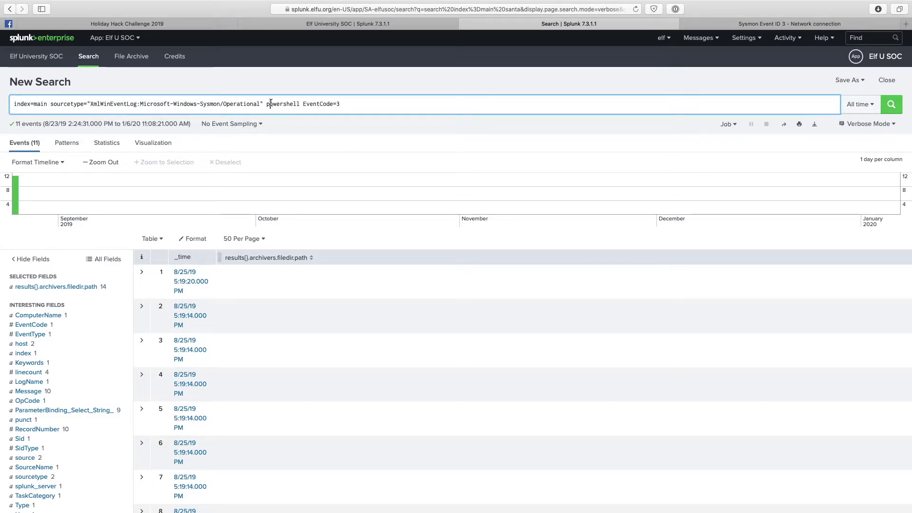
left_click_drag(267, 104, 301, 104)
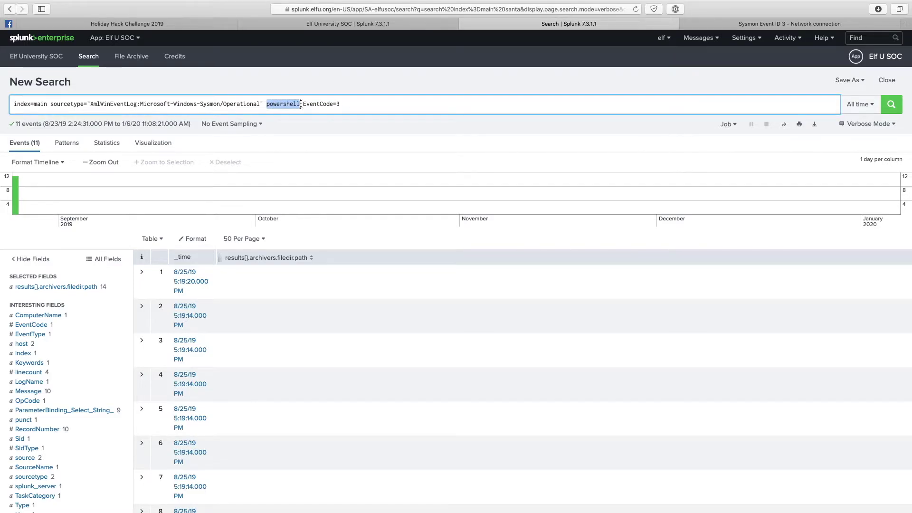
left_click(320, 102)
left_click_drag(304, 104, 351, 103)
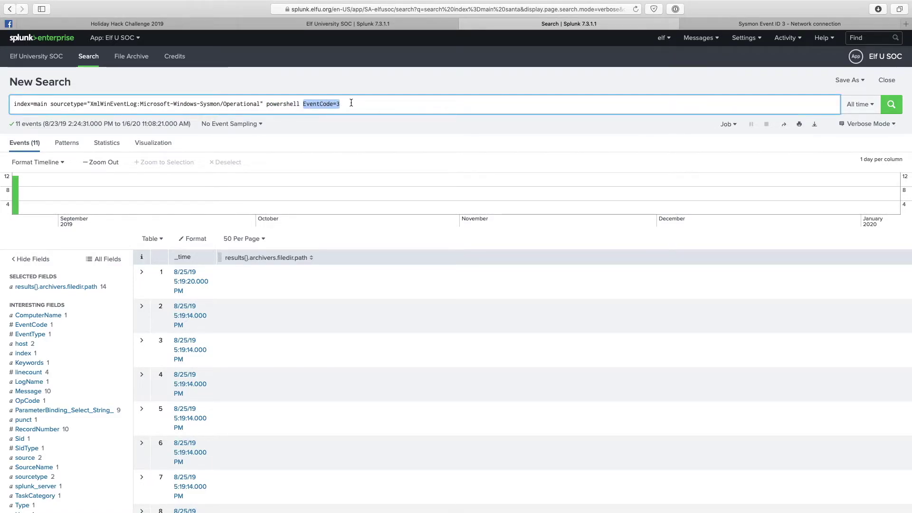
left_click(363, 105)
left_click(891, 104)
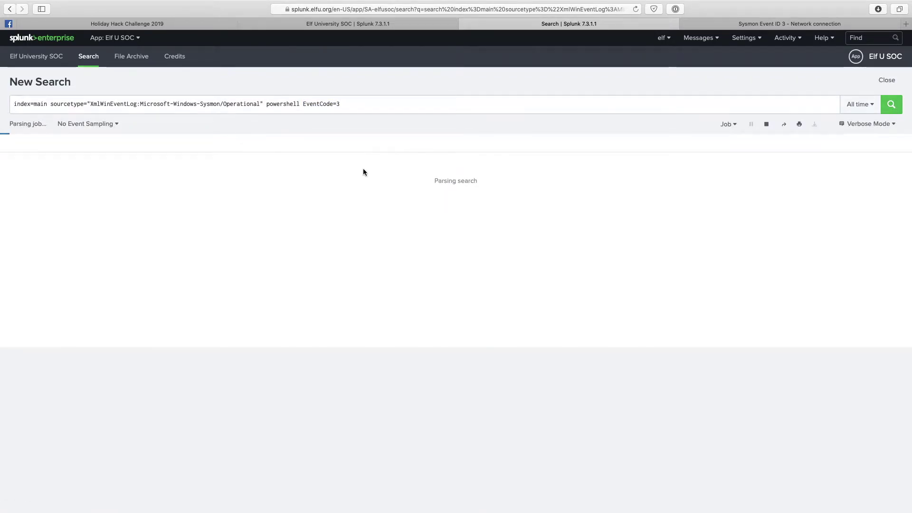
Inspect the details of the first Sysmon event, collapse it, and check the wording of training question 3.
scroll(254, 233, "down", 3)
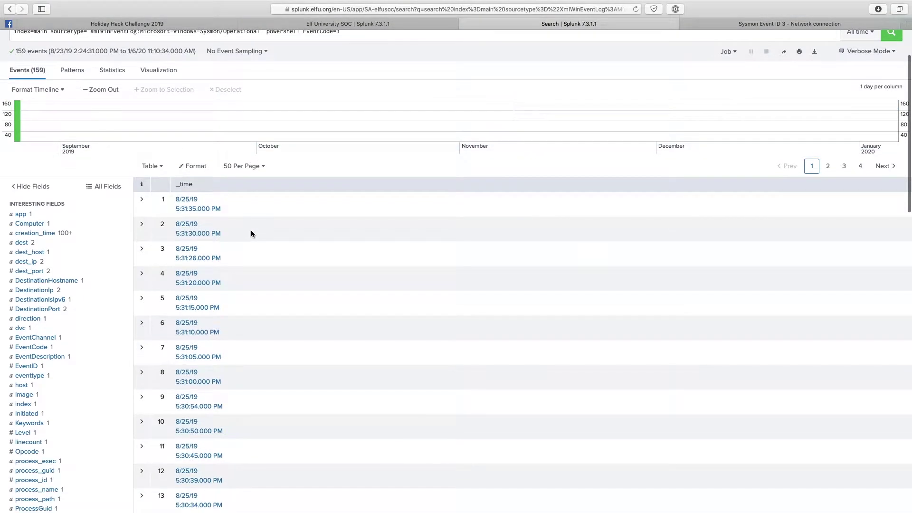
left_click(142, 200)
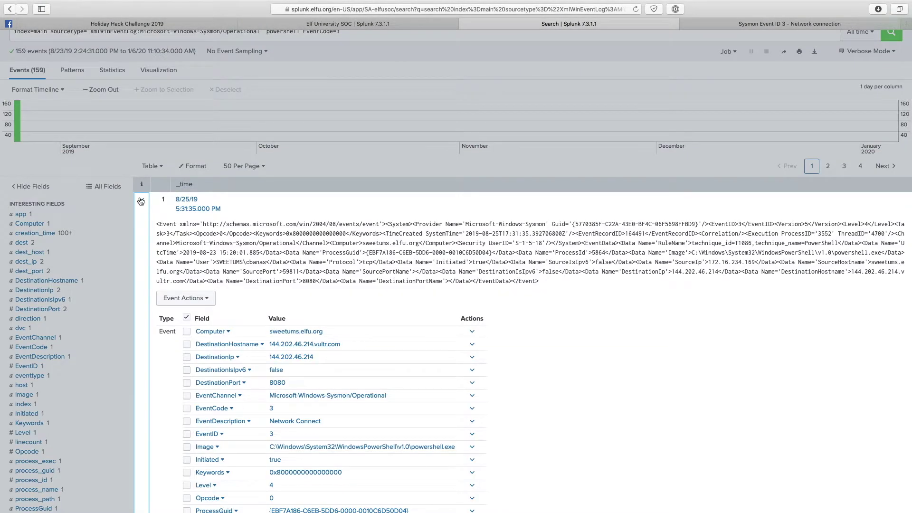
left_click(141, 201)
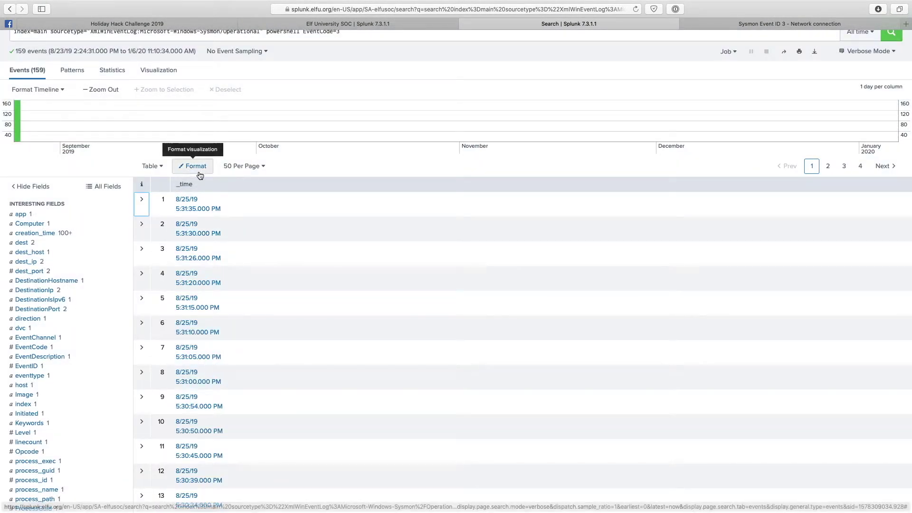
scroll(200, 176, "up", 3)
left_click(305, 25)
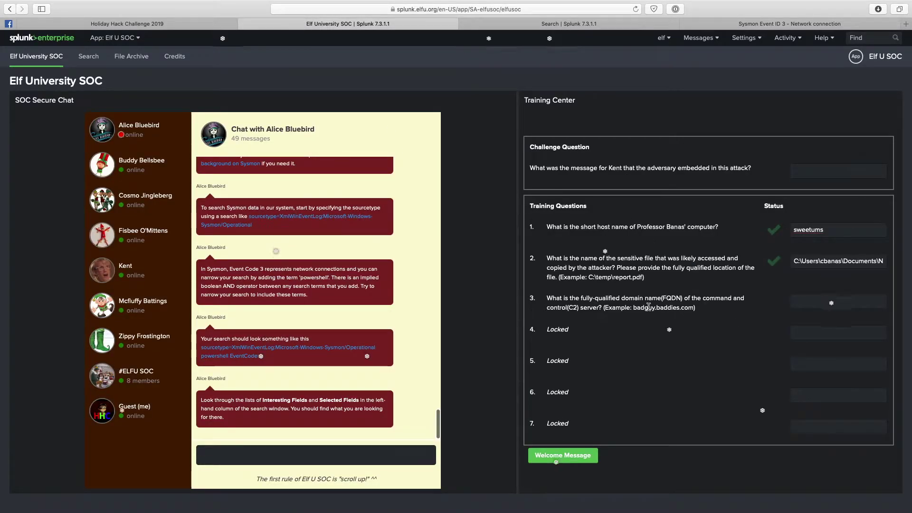
Check the DestinationHostname and dest_host fields in the Sysmon results and copy the DestinationHostname value 144.202.46.214.vultr.com.
left_click(560, 25)
scroll(88, 352, "down", 3)
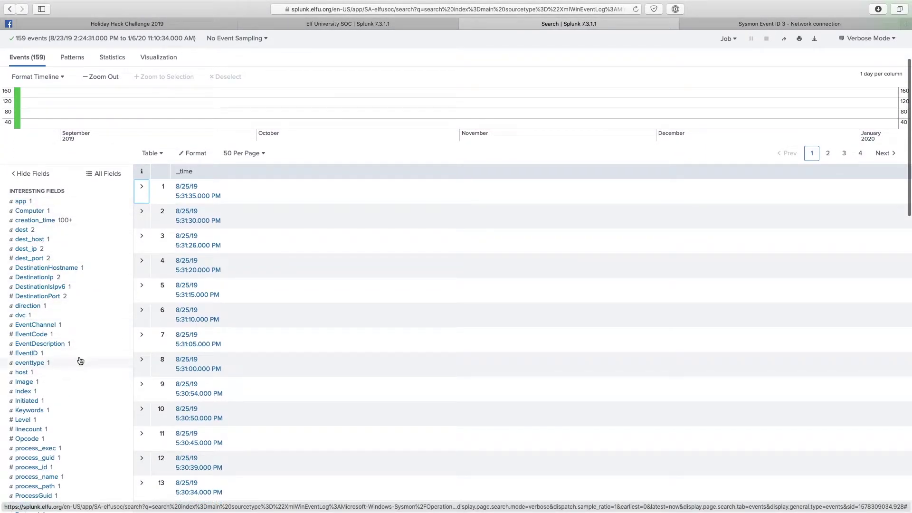
left_click(48, 268)
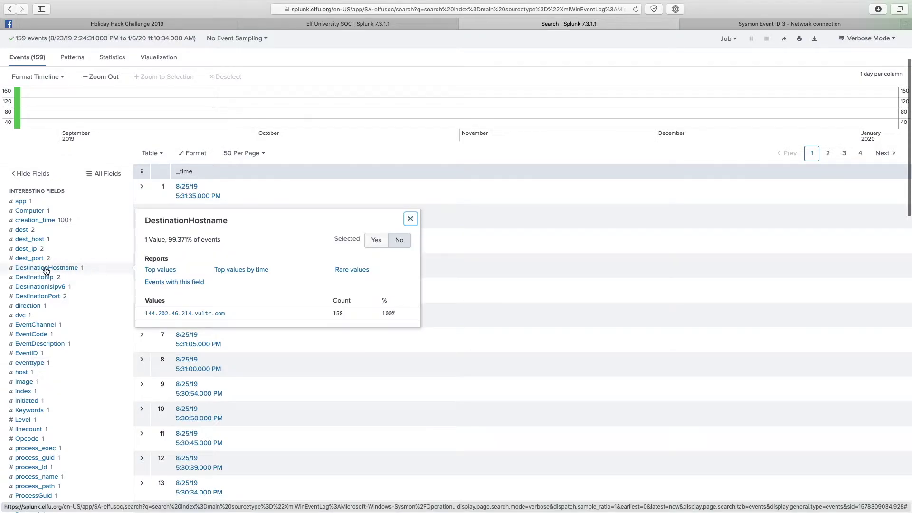
left_click(35, 243)
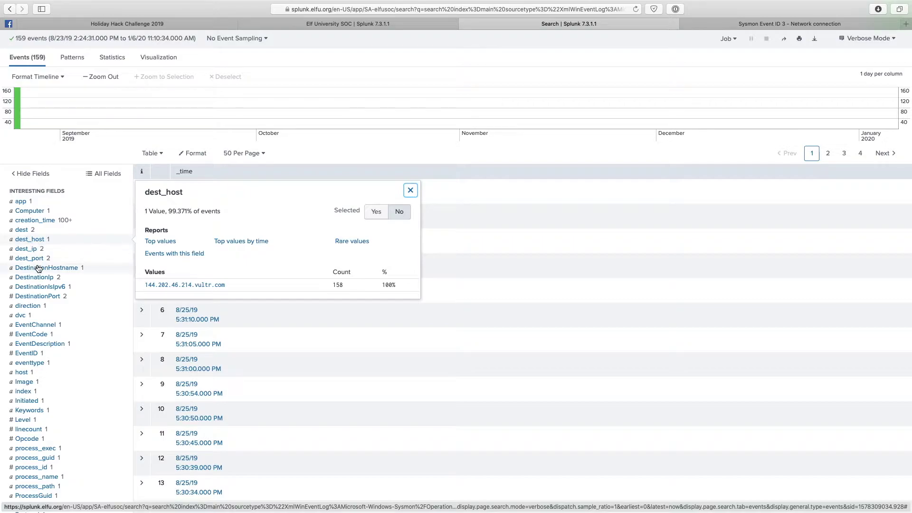
left_click(38, 268)
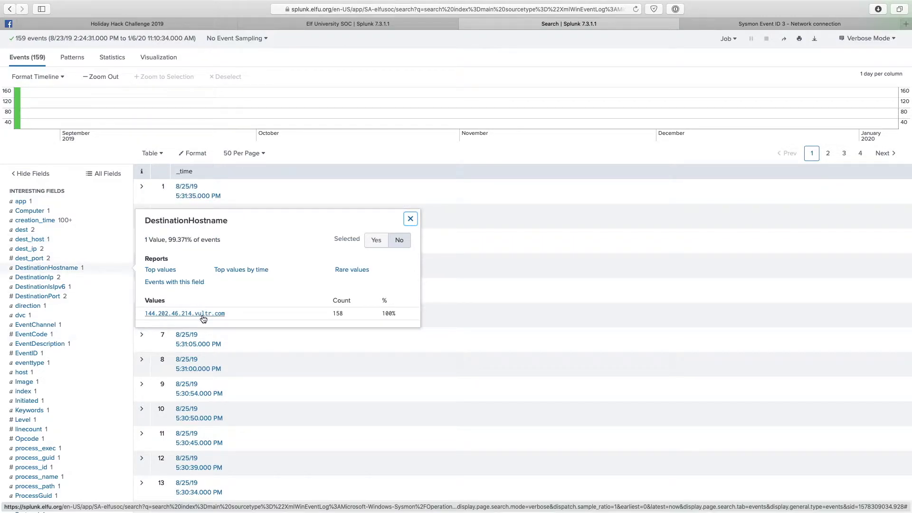
left_click_drag(228, 313, 144, 316)
key("super+c")
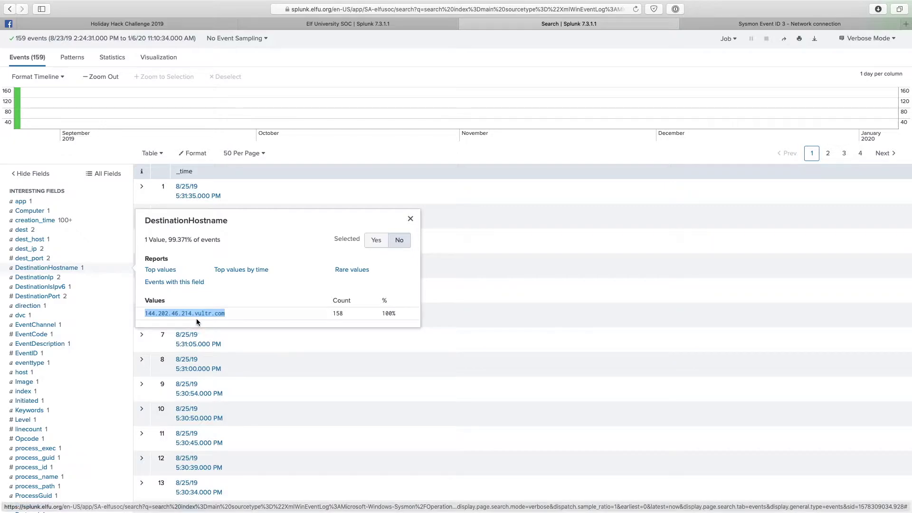
Submit 144.202.46.214.vultr.com as the answer to training question 3 and dismiss the results message.
left_click(332, 23)
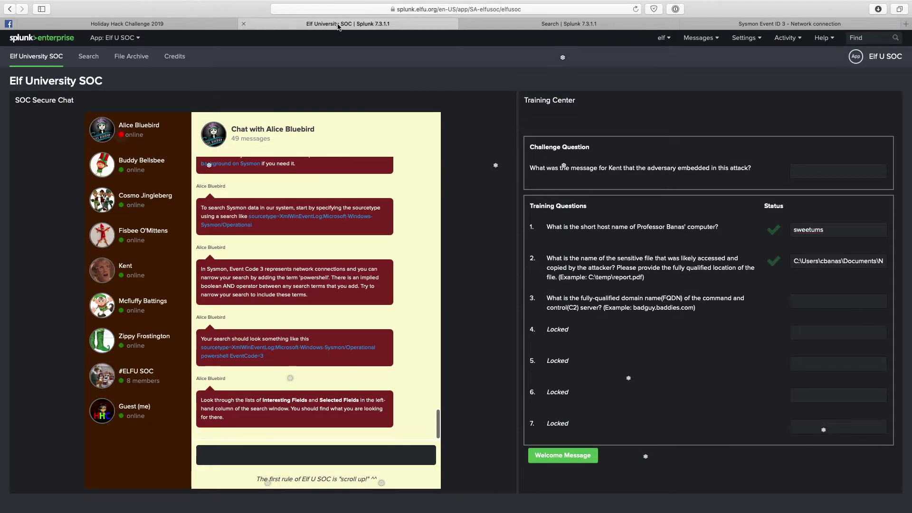
left_click(817, 301)
key("super+v")
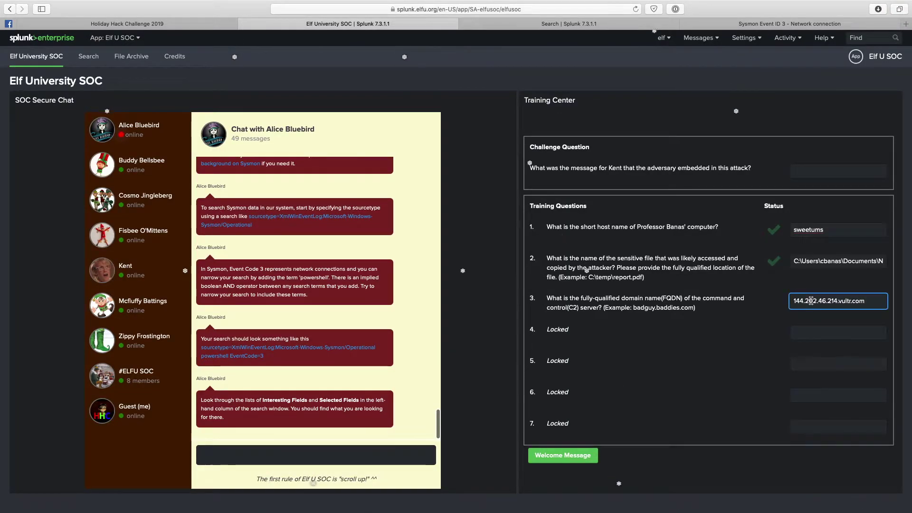
key("Return")
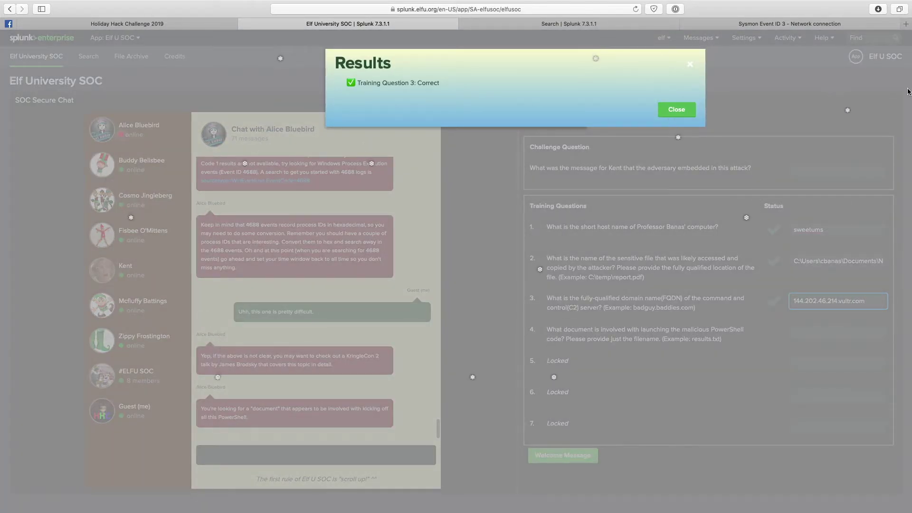
left_click(685, 114)
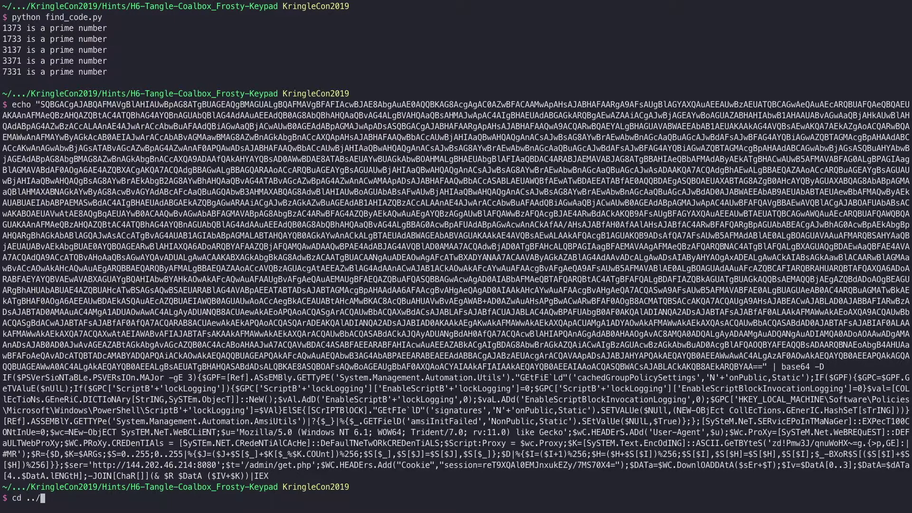
Change to the ../../Challenges/C6-Splunk/ directory in the terminal and list its files.
key("Tab")
type("c")
key("Tab")
key("Return")
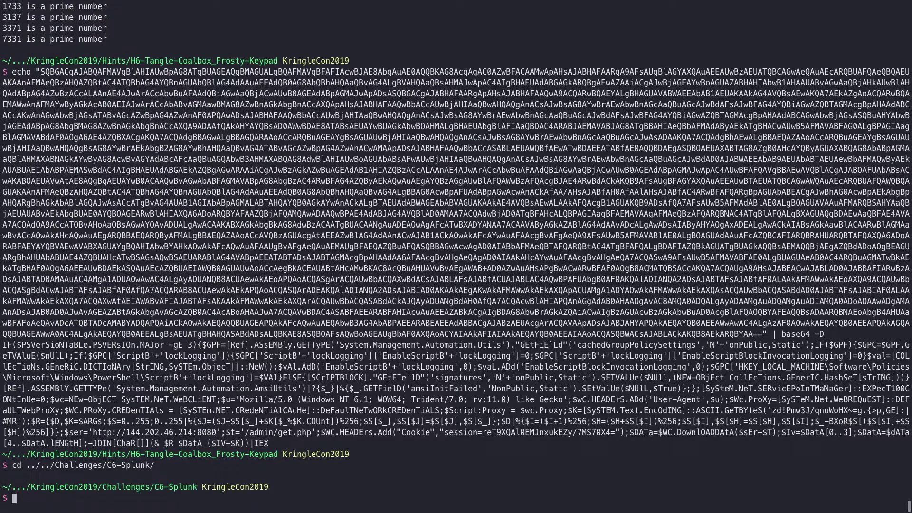
type("ls")
key("Return")
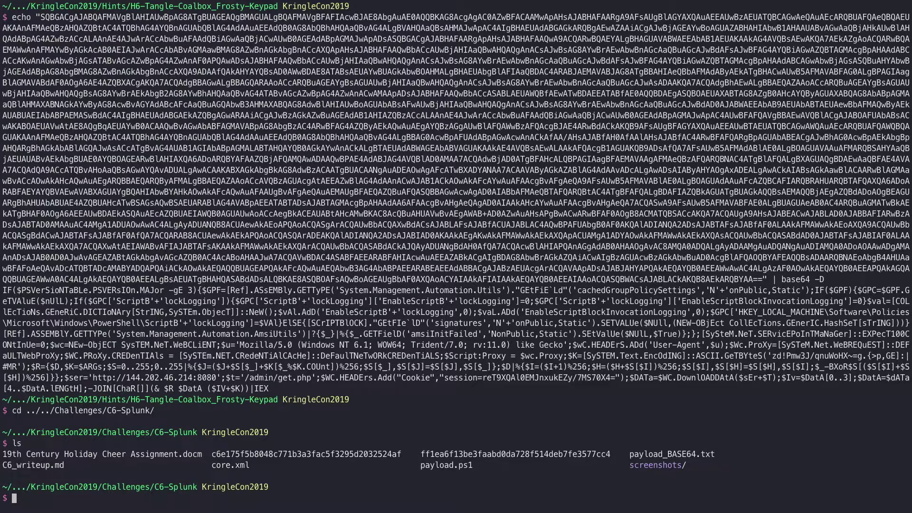
Print the contents of payload.ps1 in the terminal with cat.
type("pay")
key("Tab")
type(".ps1")
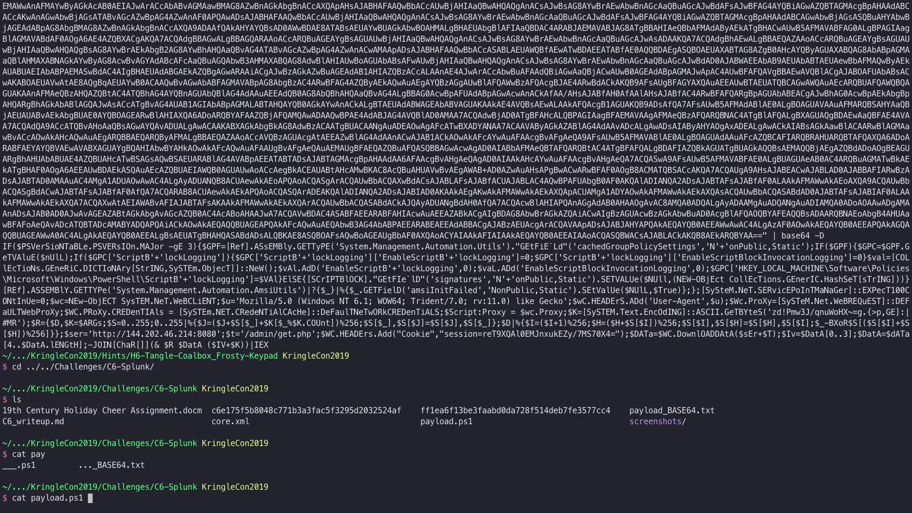
key("Return")
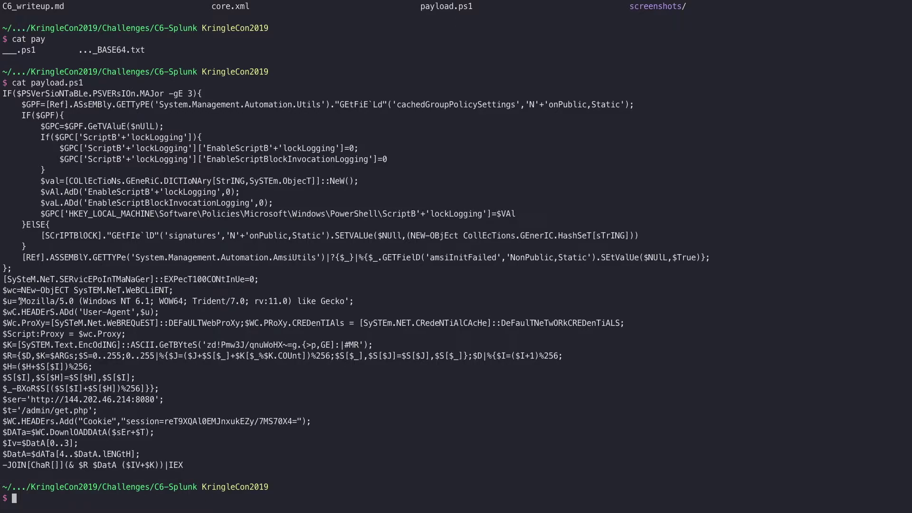
Examine the web client object, User-Agent header and encryption key lines of the PowerShell payload.
left_click_drag(19, 290, 175, 288)
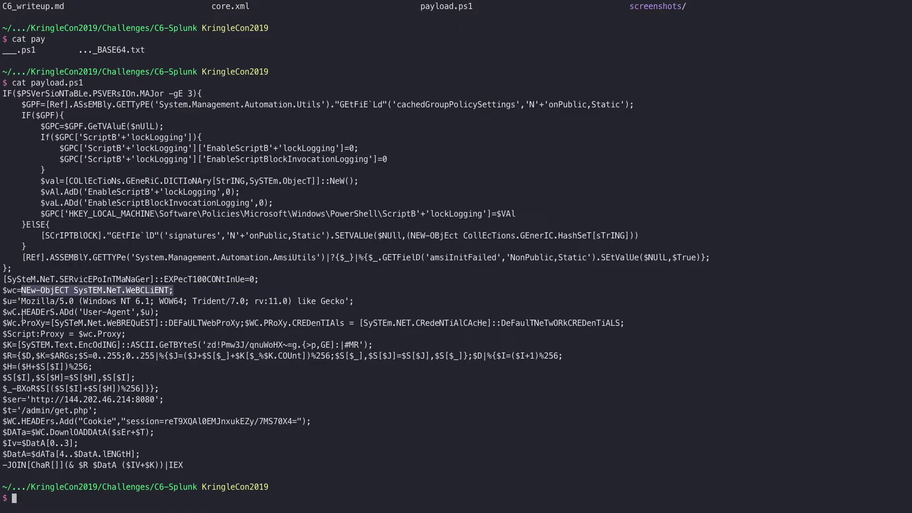
left_click_drag(22, 318, 138, 312)
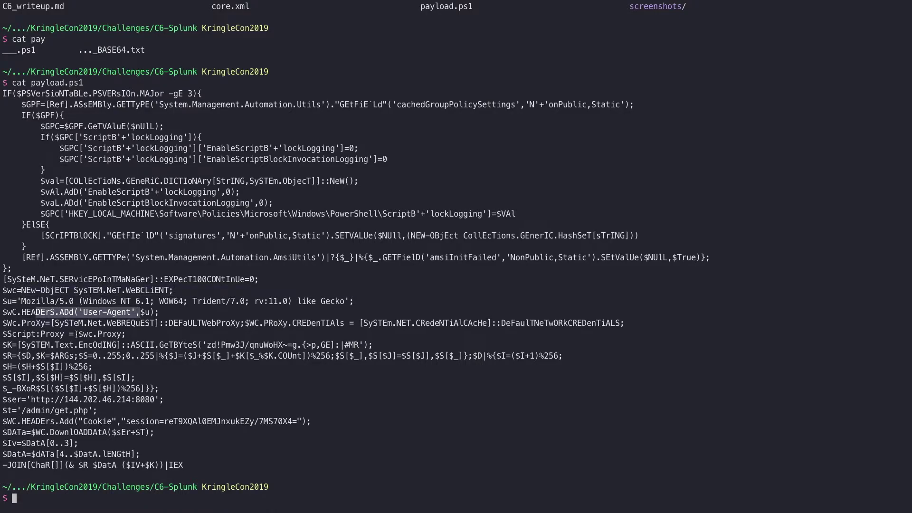
left_click_drag(31, 345, 375, 343)
left_click(375, 344)
left_click_drag(209, 345, 363, 346)
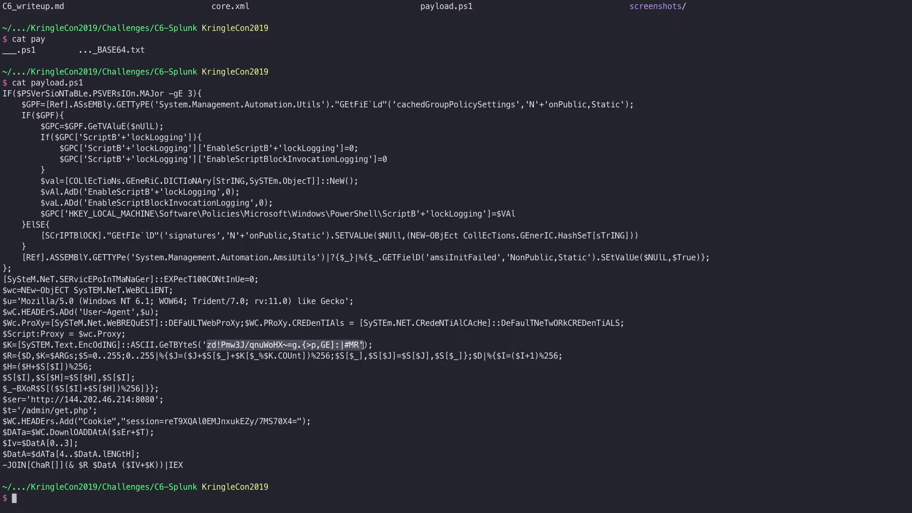
left_click(98, 356)
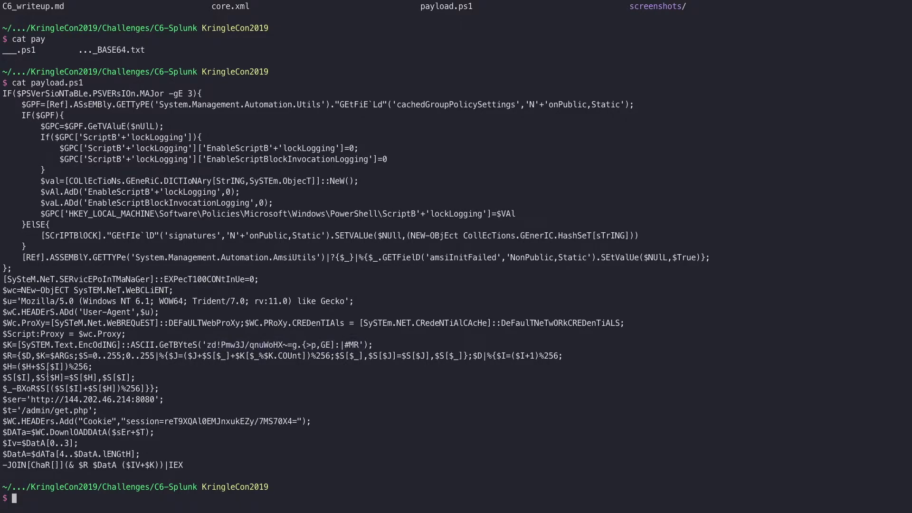
Examine the payload's server address and path, its data download line and the final pipe to IEX.
left_click_drag(14, 399, 171, 407)
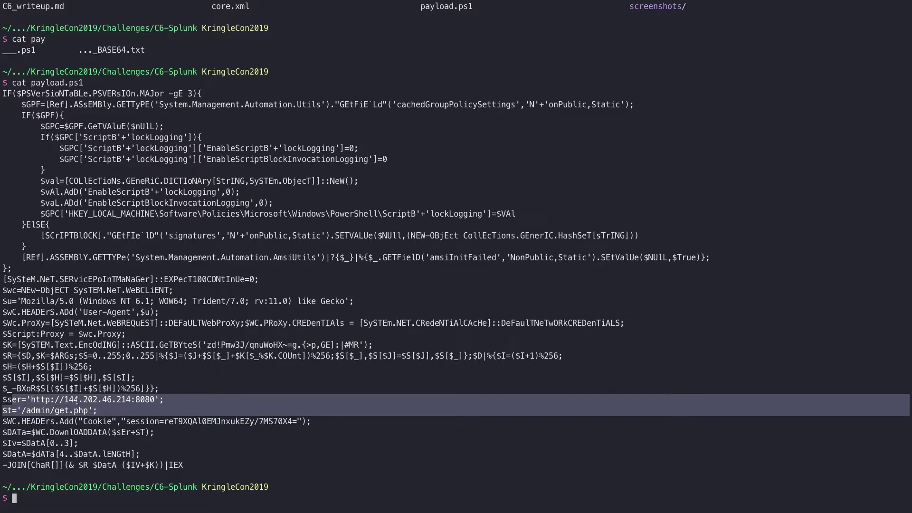
left_click(60, 420)
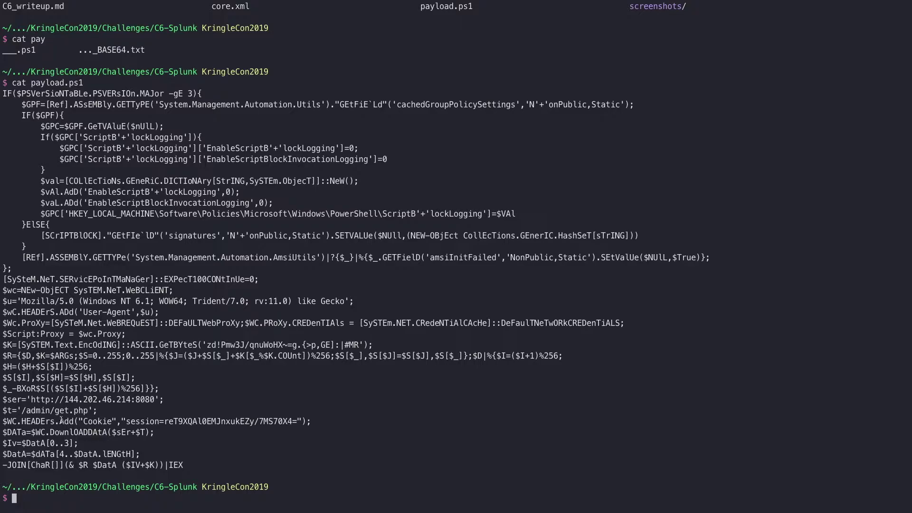
left_click_drag(37, 430, 169, 431)
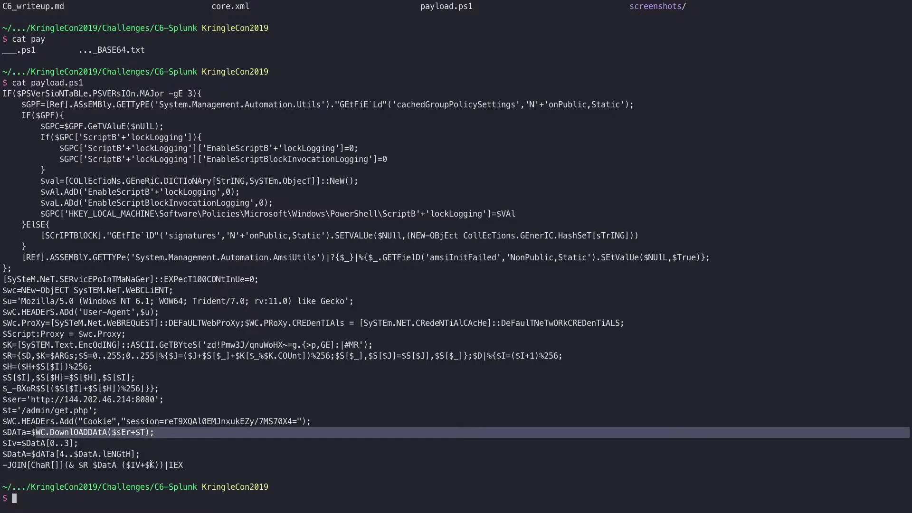
left_click_drag(166, 465, 192, 465)
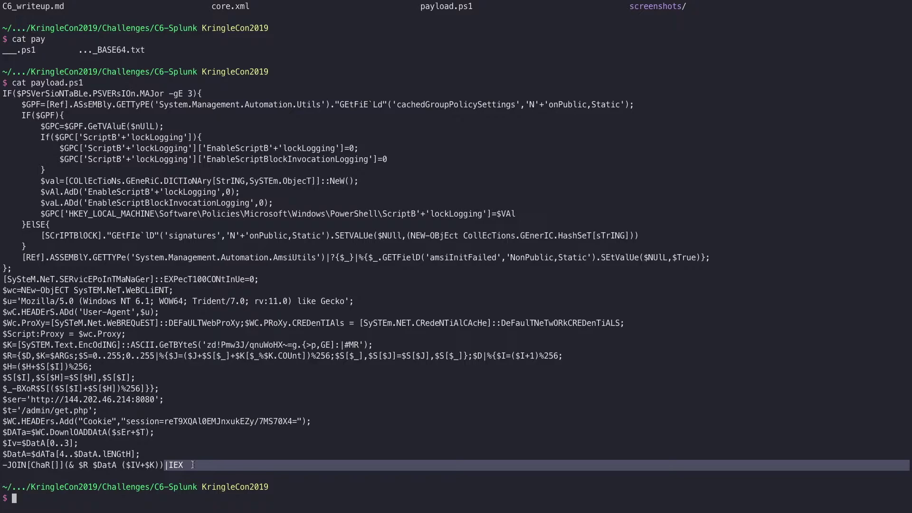
left_click(208, 443)
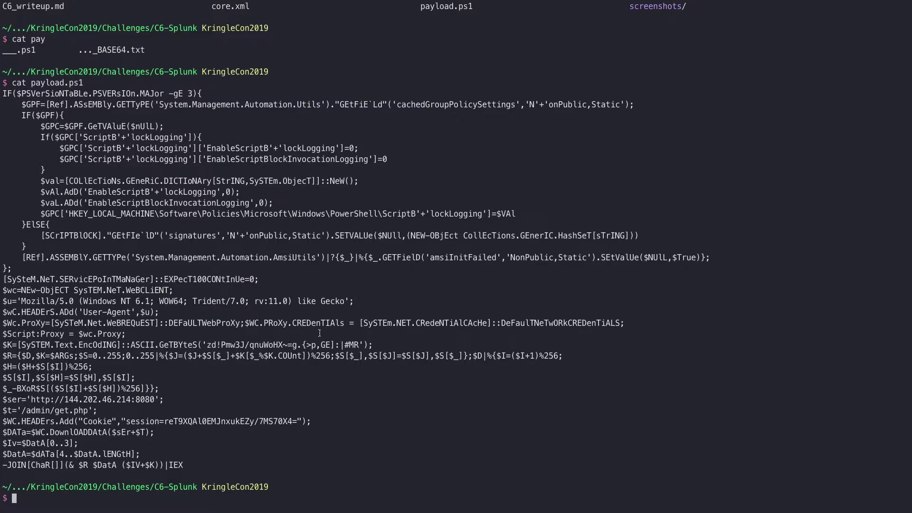
Switch back to the Splunk search in the browser and run index=main sourcetype="WinEventLog:Microsoft-Windows-Powershell/Operational" | reverse.
key("ctrl+Left")
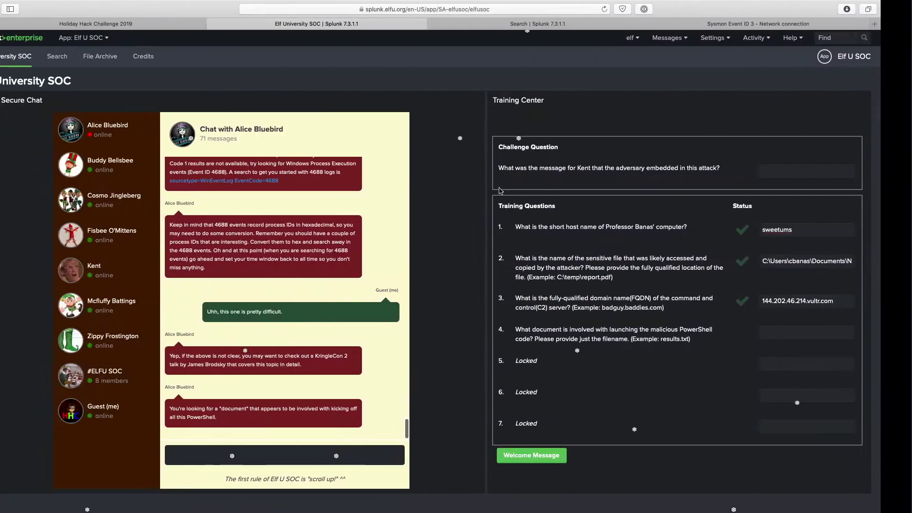
left_click(574, 26)
scroll(277, 83, "up", 3)
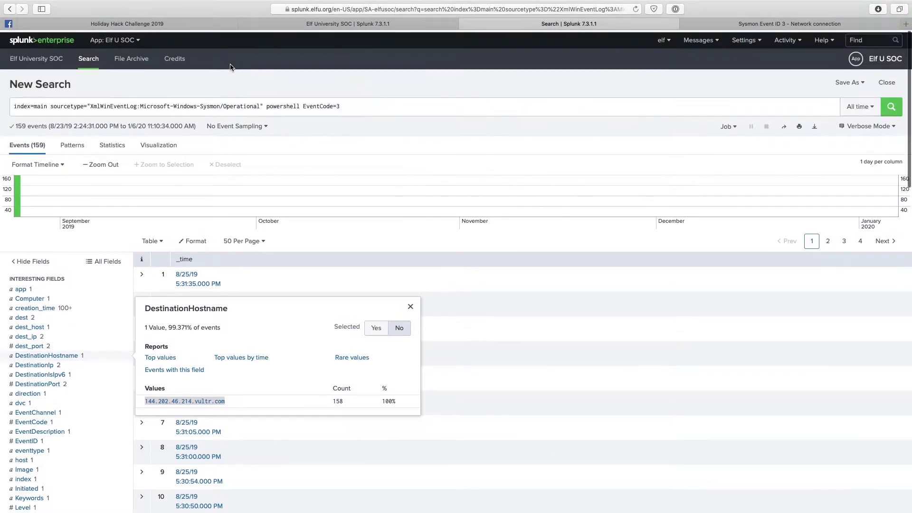
left_click(220, 104)
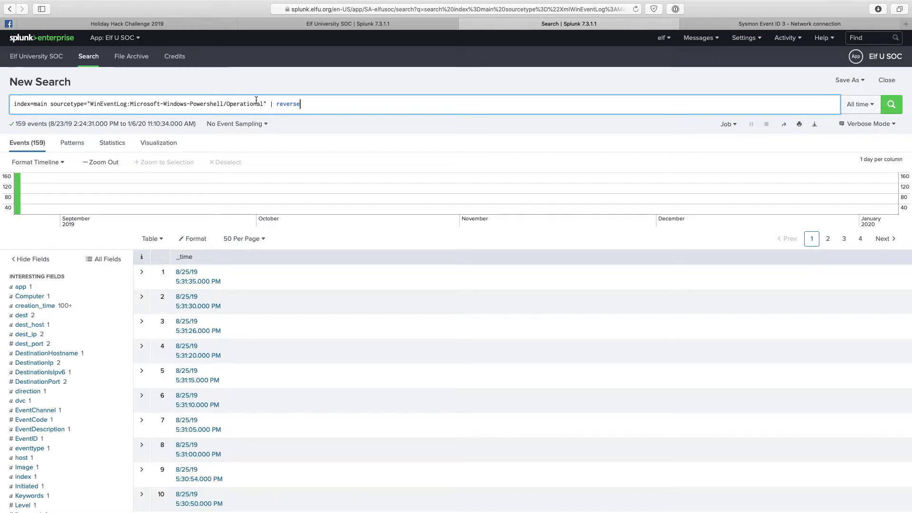
left_click_drag(269, 101, 308, 100)
left_click(310, 101)
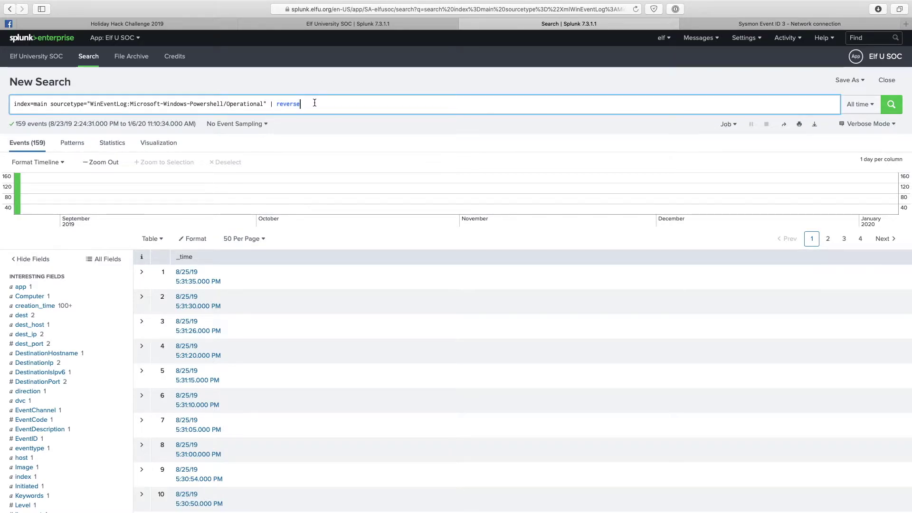
left_click_drag(50, 104, 310, 103)
left_click(309, 102)
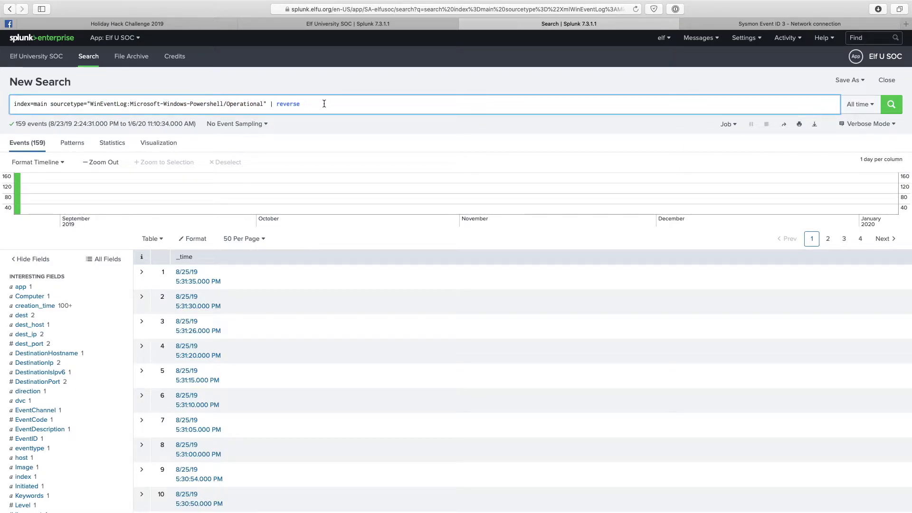
left_click(892, 109)
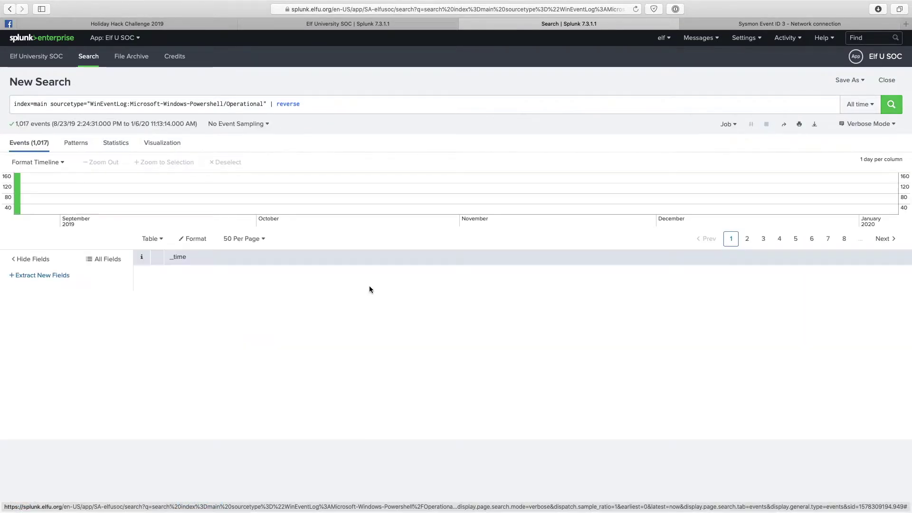
Inspect the first PowerShell event, collapse it, and restrict the time range to +/- 5 seconds around its timestamp.
left_click(142, 272)
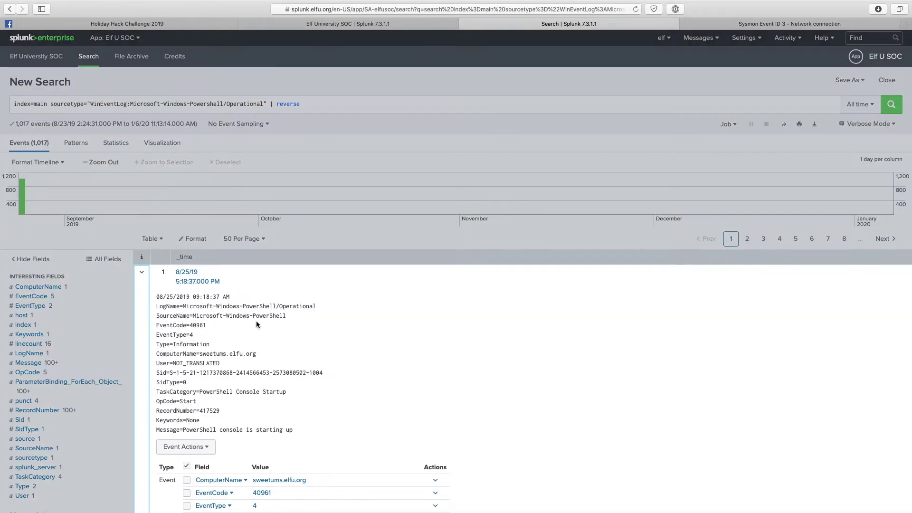
scroll(256, 321, "down", 1)
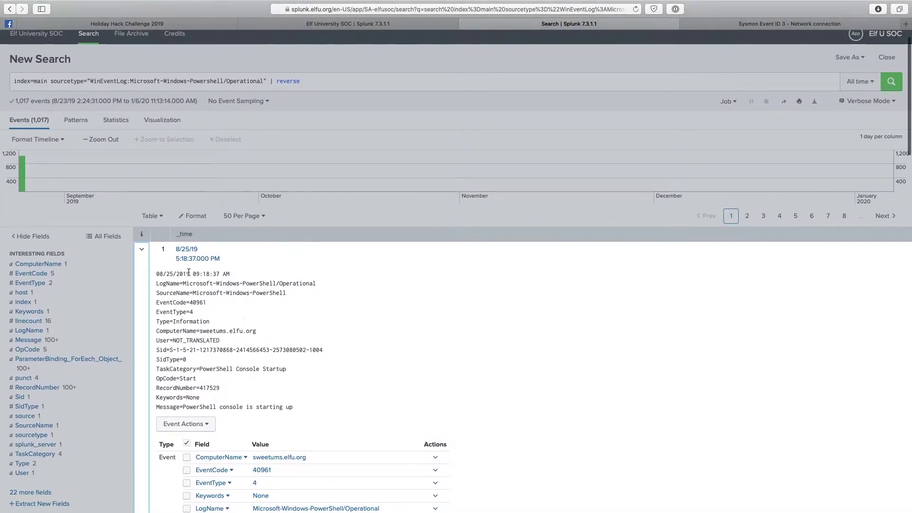
left_click(141, 249)
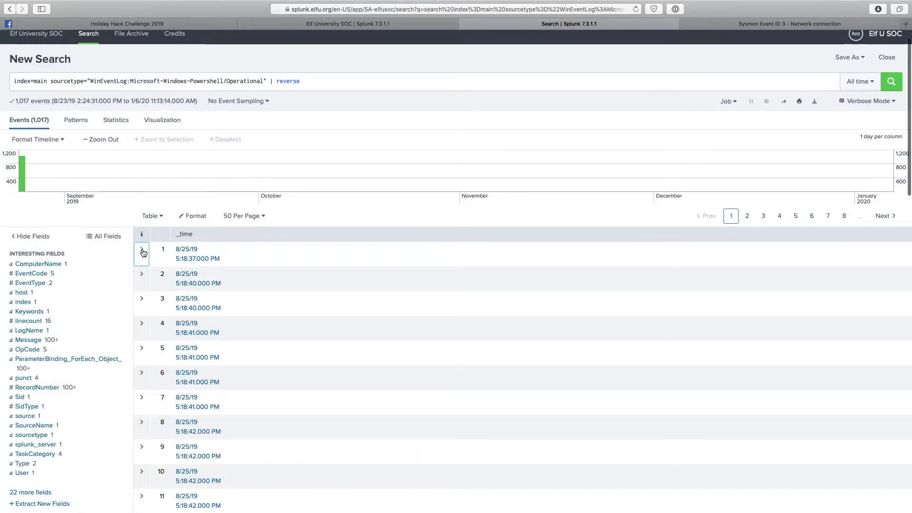
left_click(193, 260)
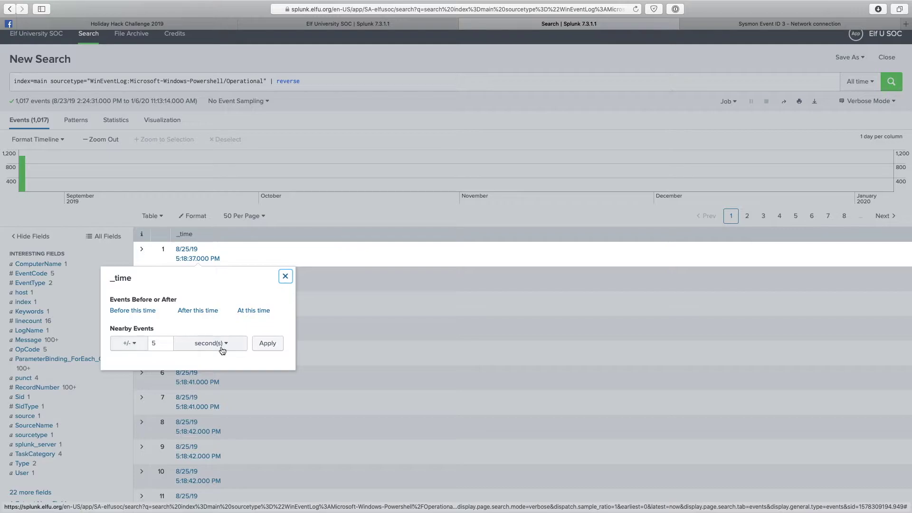
left_click(264, 343)
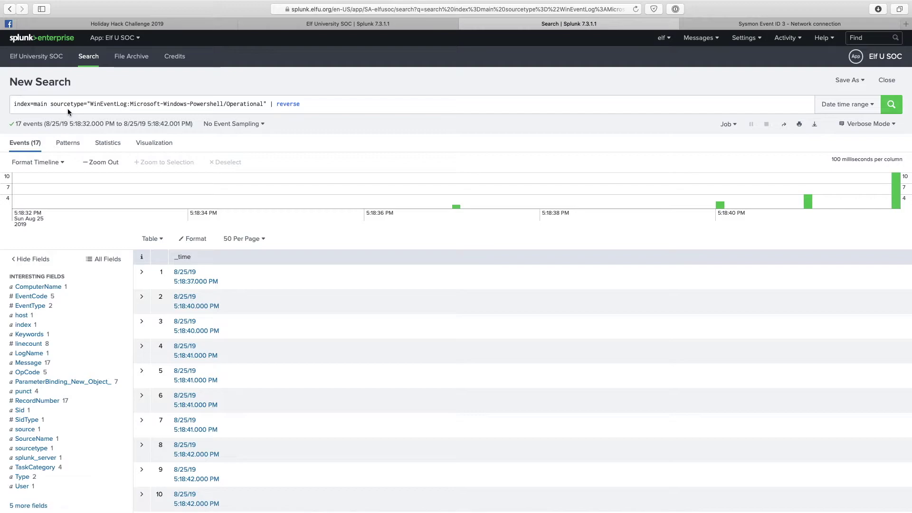
Reduce the query to index=main, run it over the narrowed time range, and look for the ProcessId field.
left_click_drag(50, 104, 327, 102)
key("BackSpace")
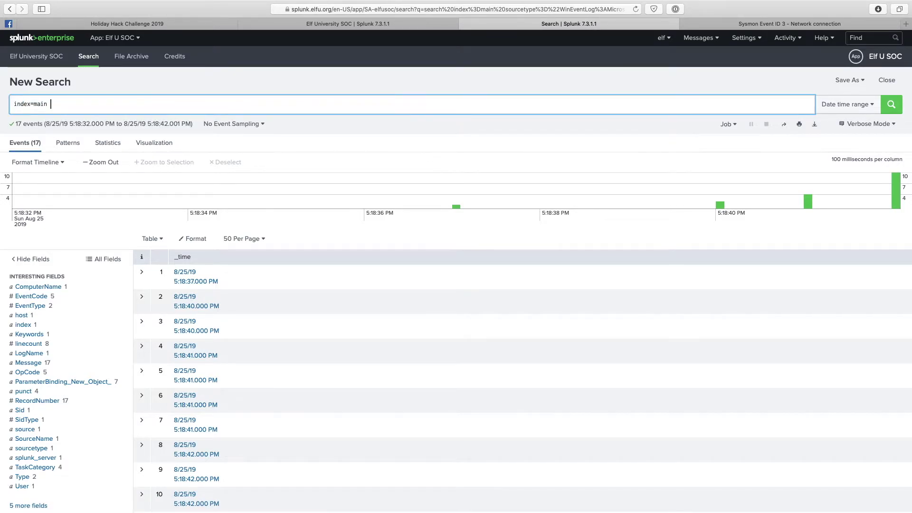
key("Return")
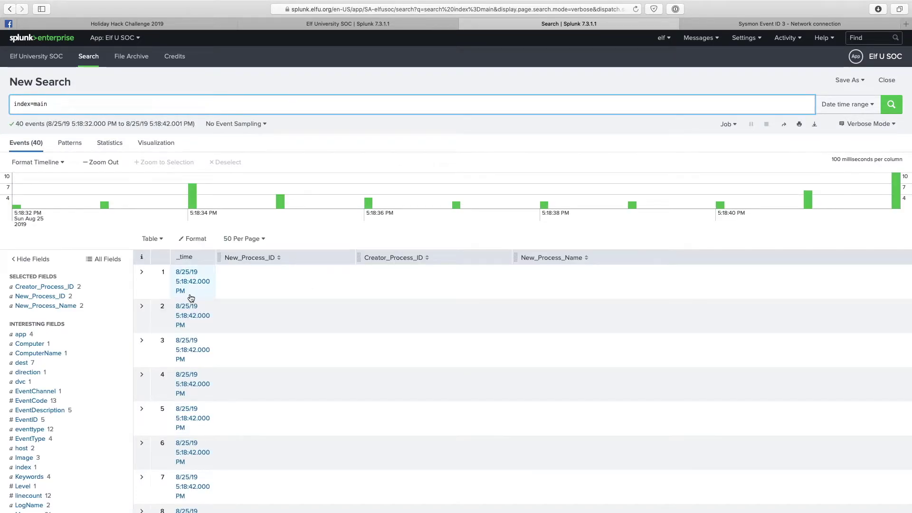
scroll(190, 298, "down", 4)
scroll(191, 298, "down", 3)
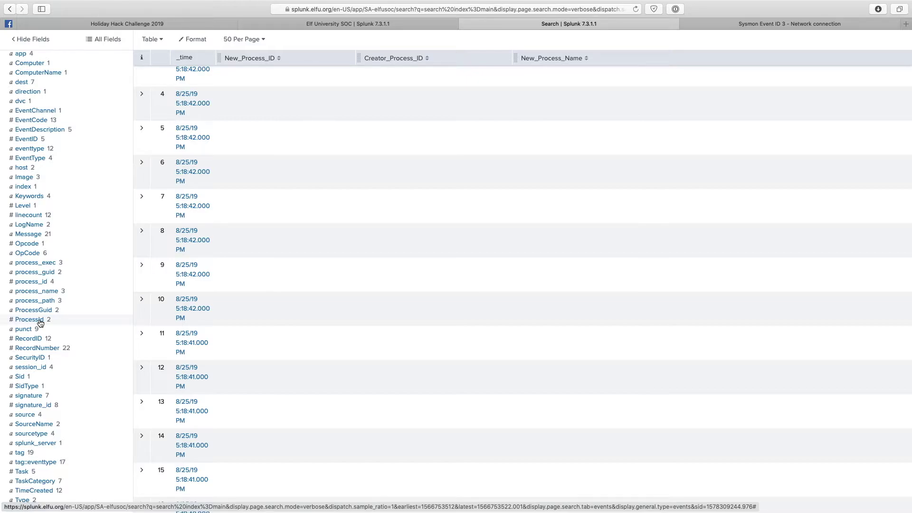
Go back from Sysmon Event ID 3 to the Sysmon Event ID 1 page in the encyclopedia and check its description.
left_click(737, 33)
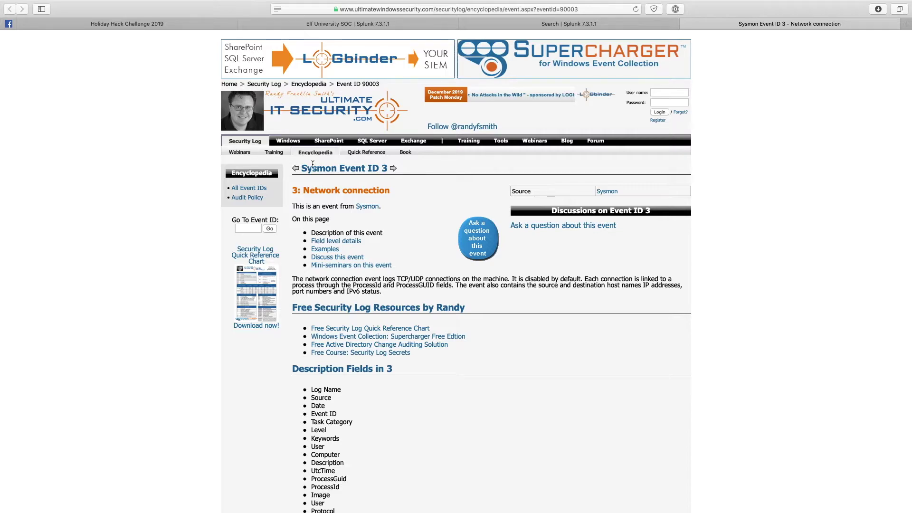
left_click(295, 169)
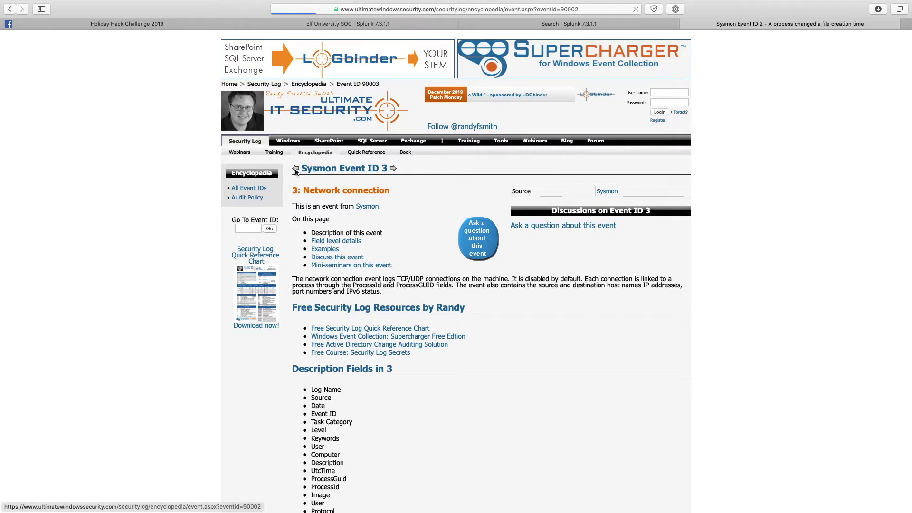
left_click(295, 169)
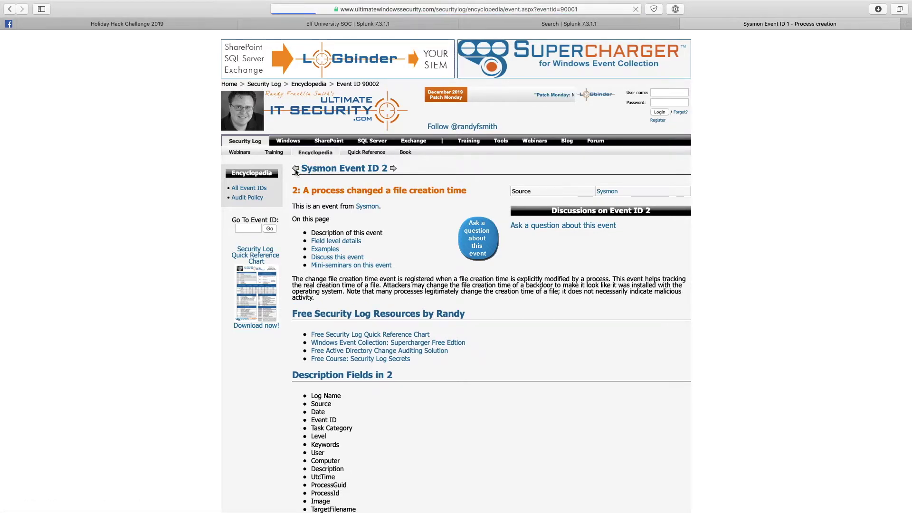
left_click_drag(303, 190, 376, 190)
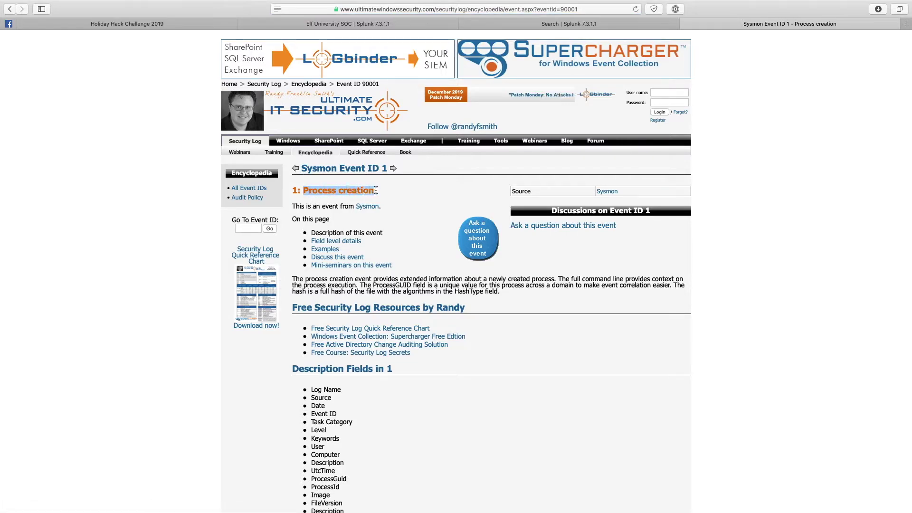
left_click(376, 190)
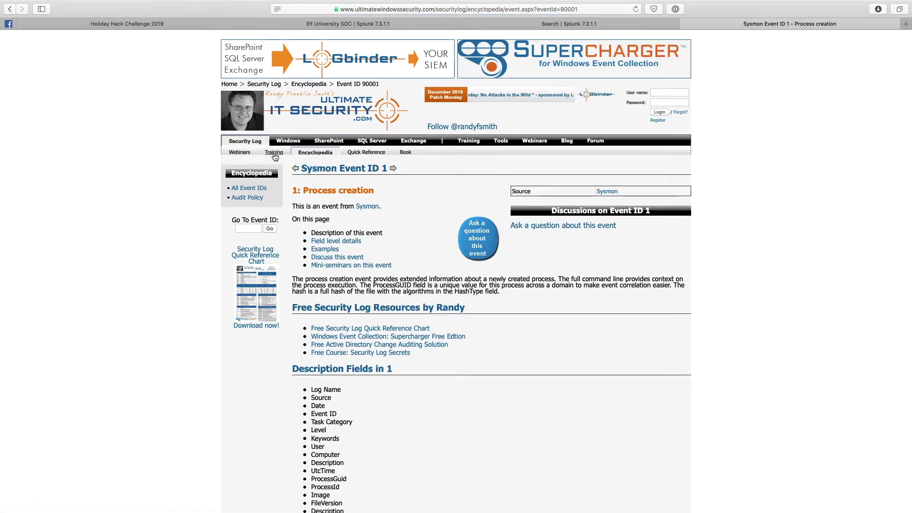
Open the full Windows security log encyclopedia and find event 4688 on the page.
left_click(316, 152)
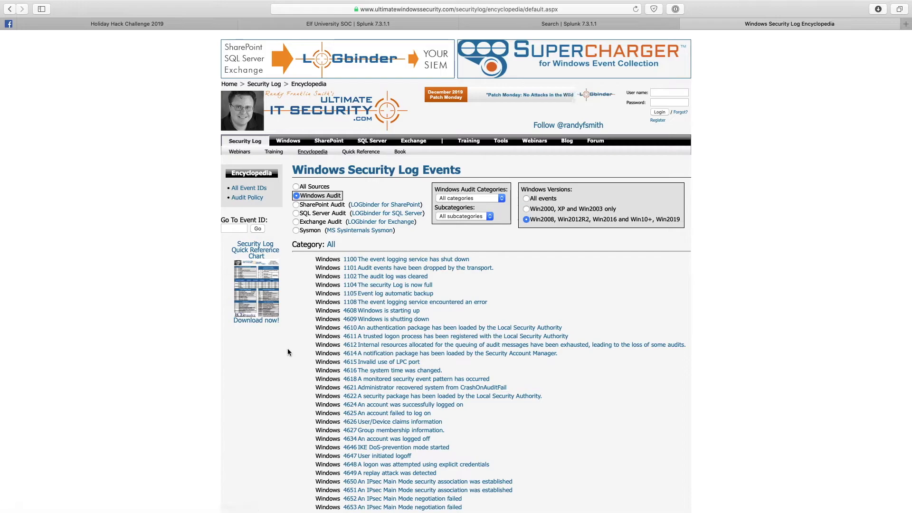
key("super+f")
type("46")
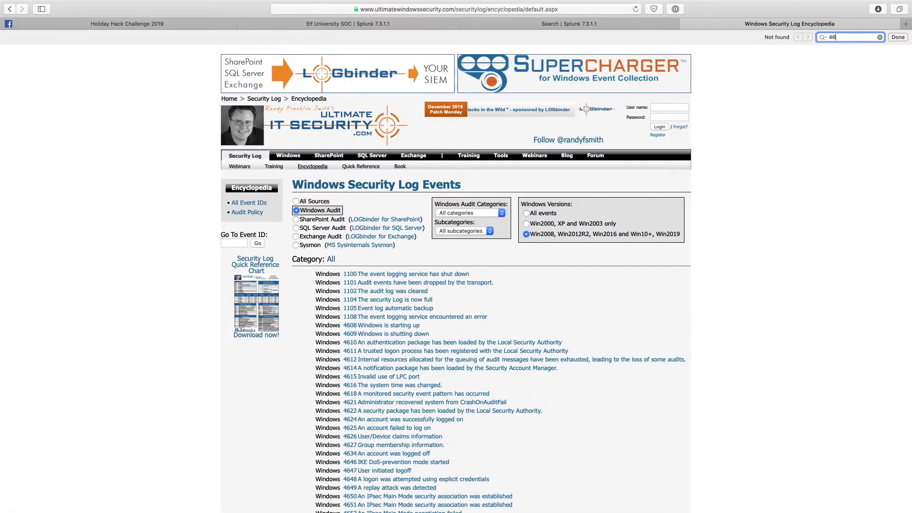
type("88")
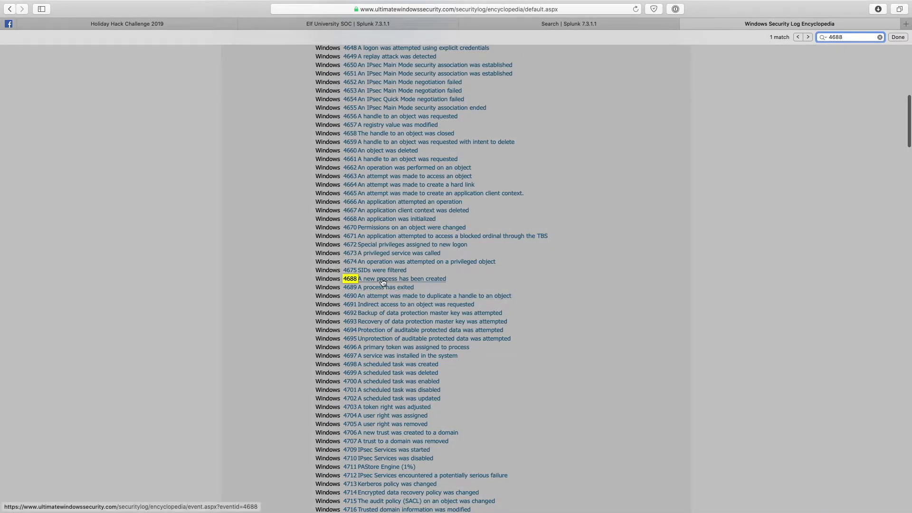
Return to the Splunk search results and examine the values of the ProcessId field, closing its summary when finished.
left_click(278, 290)
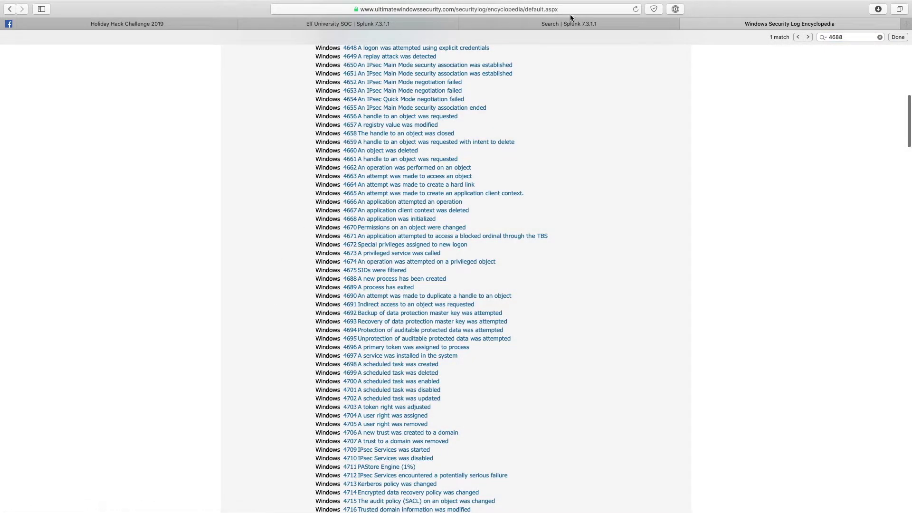
left_click(544, 25)
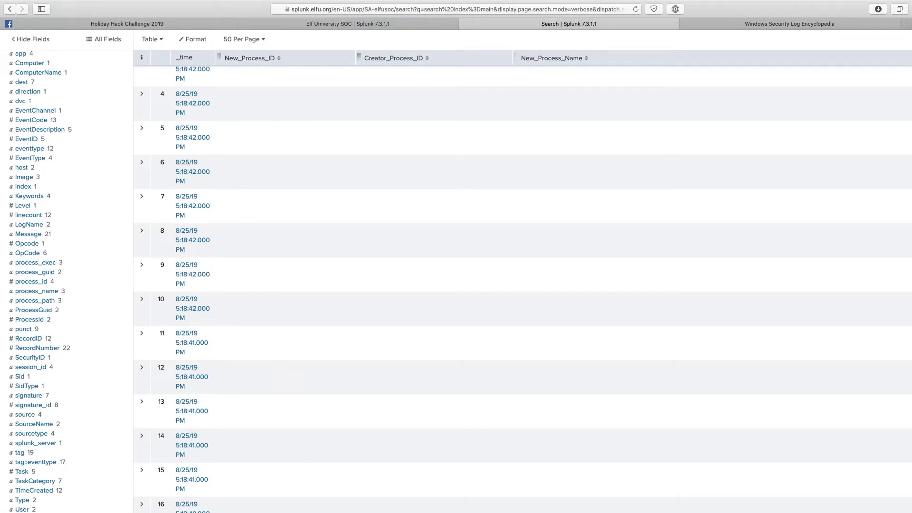
key("super+Tab")
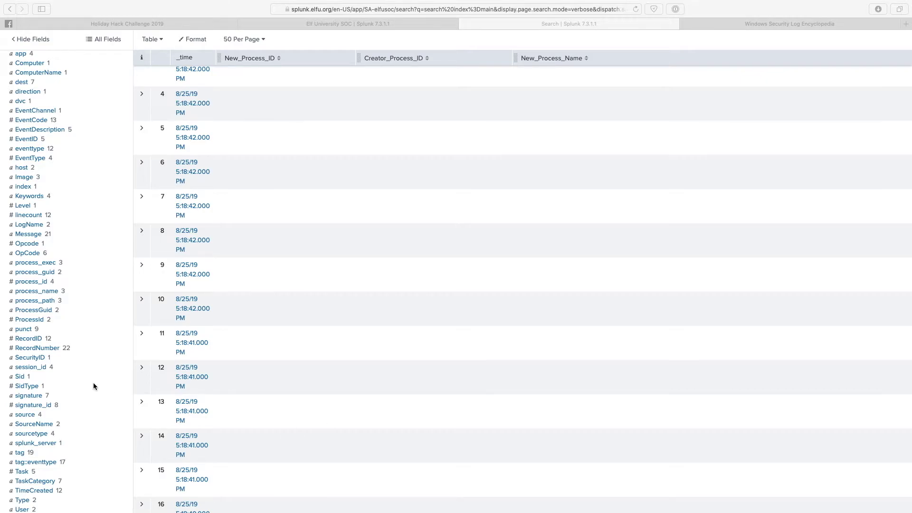
scroll(42, 315, "down", 1)
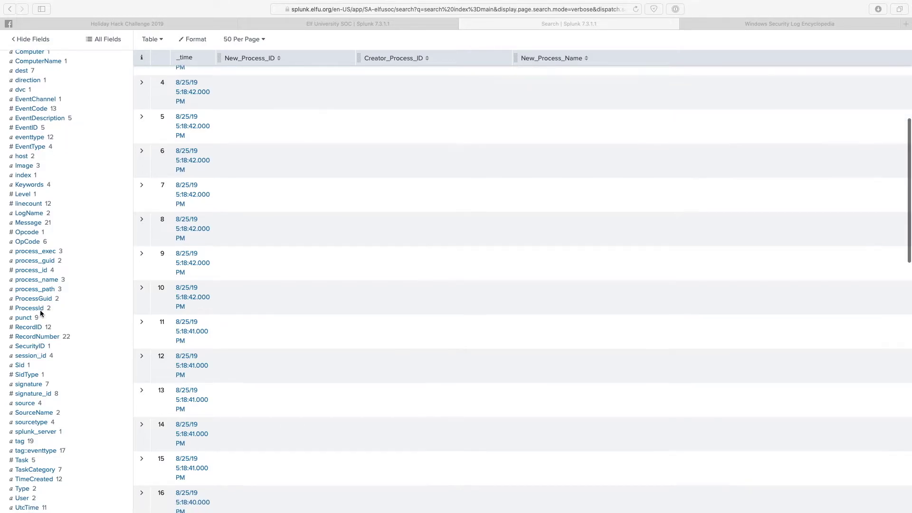
left_click(36, 309)
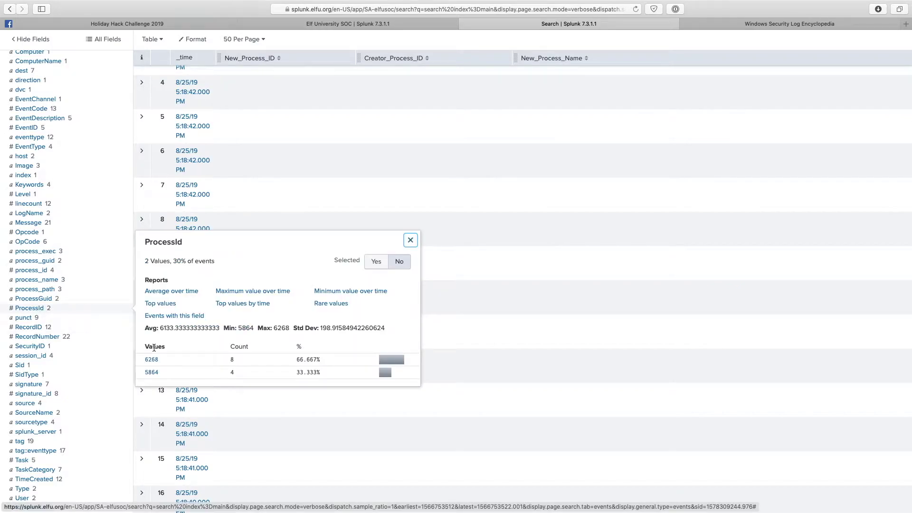
left_click_drag(162, 372, 152, 361)
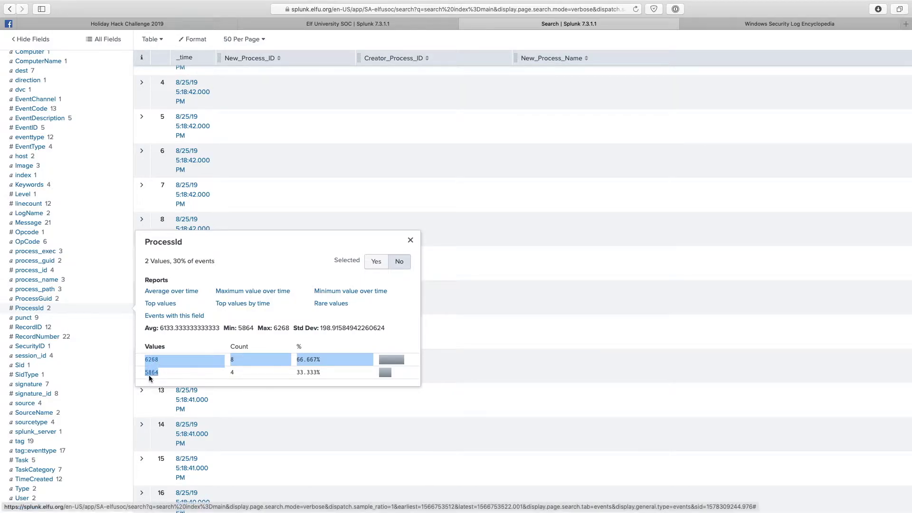
left_click(176, 345)
left_click_drag(167, 372, 144, 360)
left_click(170, 339)
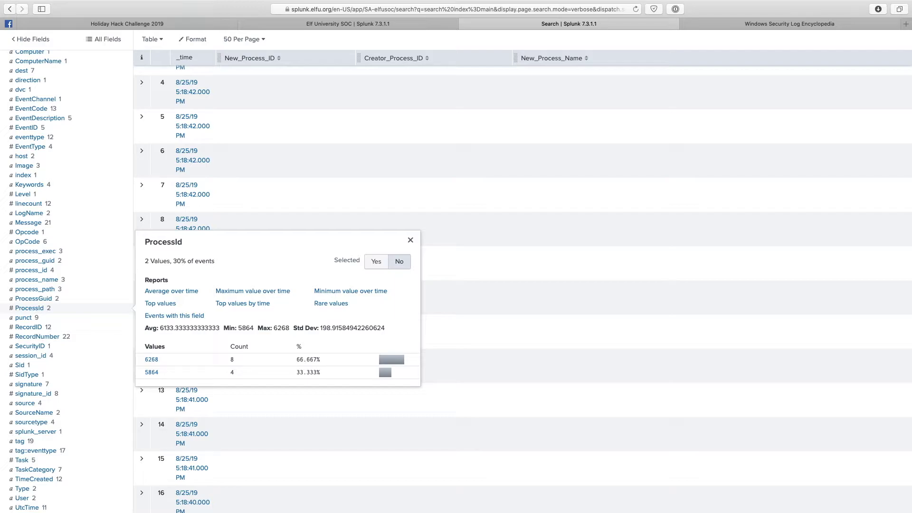
mouse_move(140, 360)
left_mouse_down()
mouse_move(159, 360)
mouse_move(143, 373)
left_mouse_up()
left_click(183, 343)
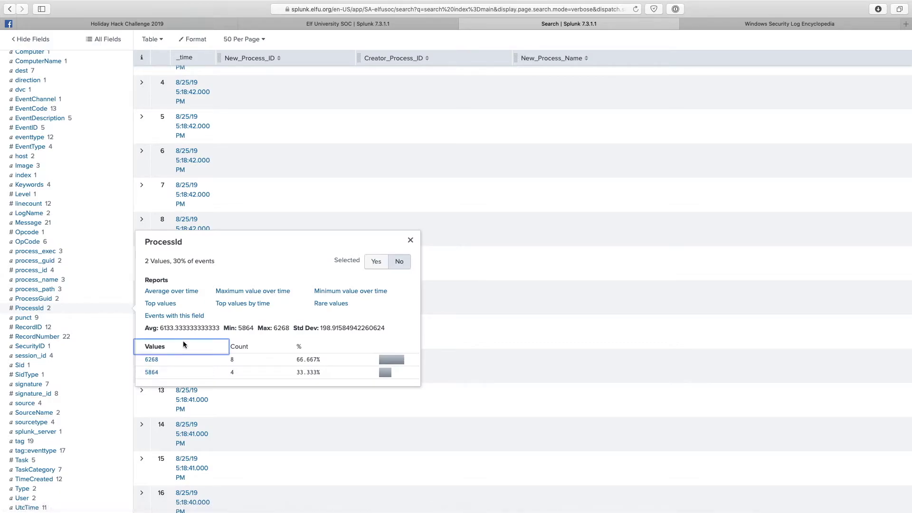
left_click(538, 399)
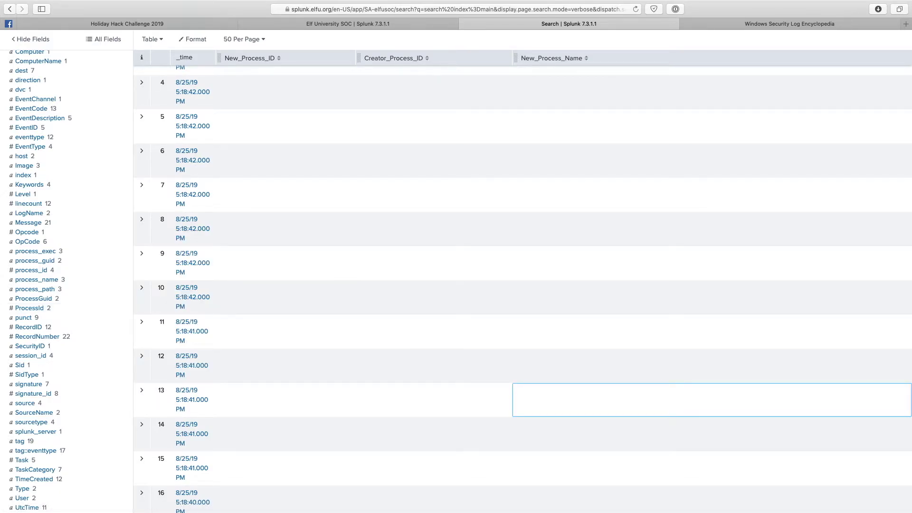
Search all time for index=main sourcetype=WinEventLog EventCode=4688 (process_id=0x16e8 OR process_id=0x187c).
key("super+Tab")
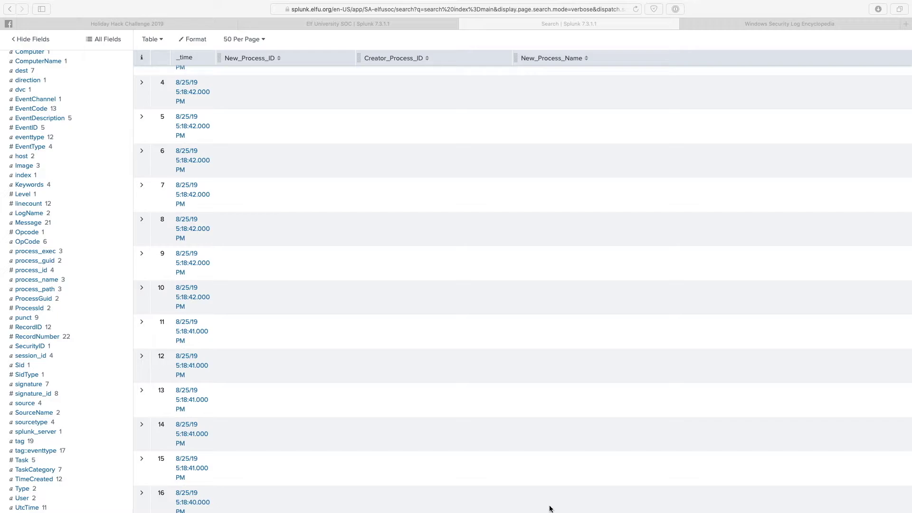
scroll(511, 259, "up", 6)
triple_click(277, 104)
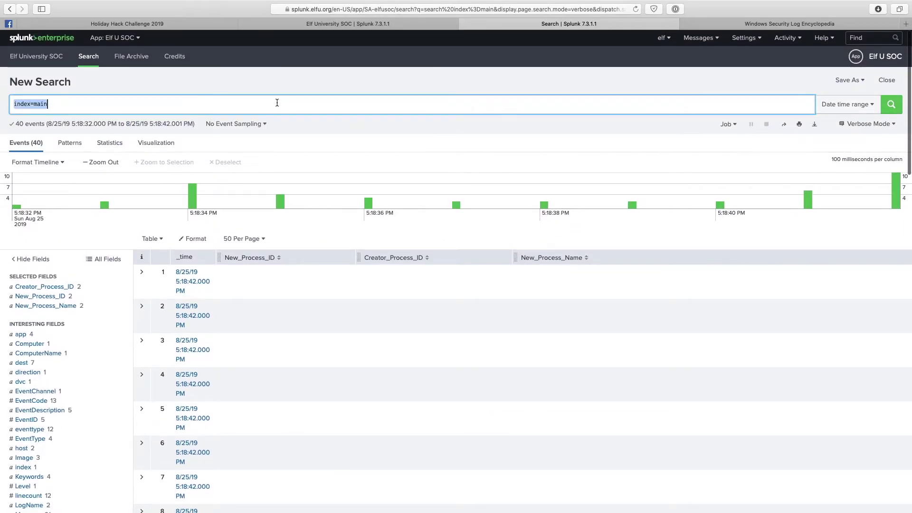
type("index=main sourcetype=WinEventLog EventCode=4688 (process_id=0x16e8 OR process_id=0x187c)")
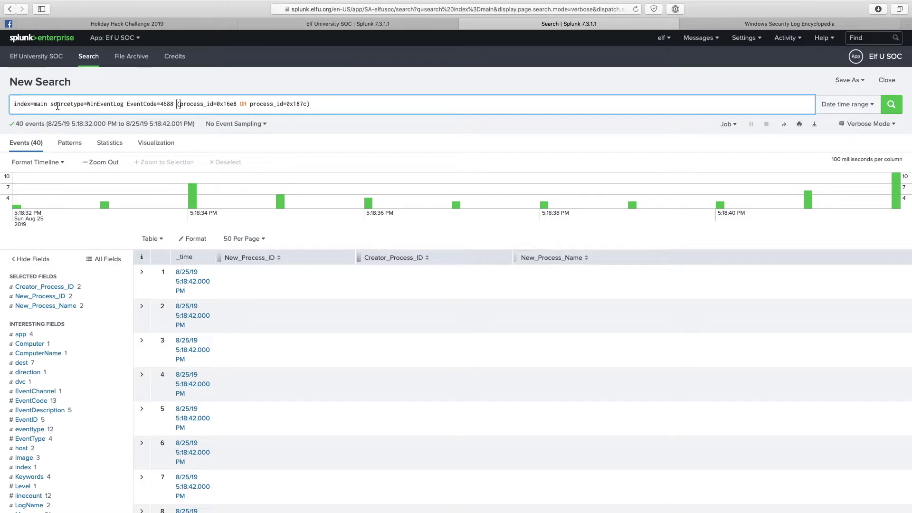
left_click(846, 105)
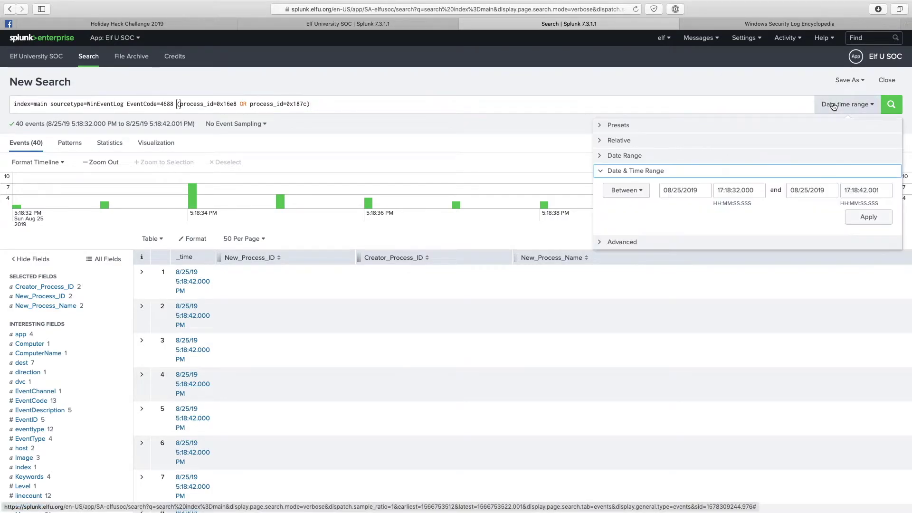
left_click(619, 126)
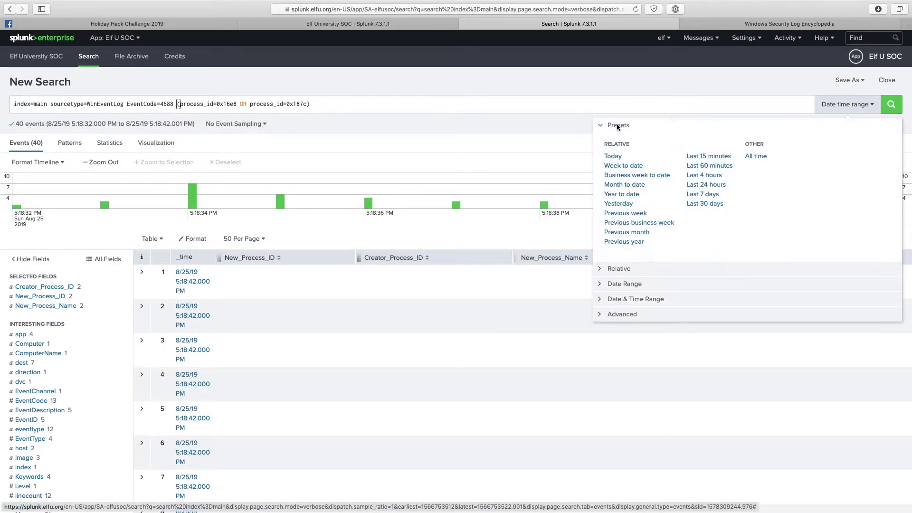
left_click(756, 157)
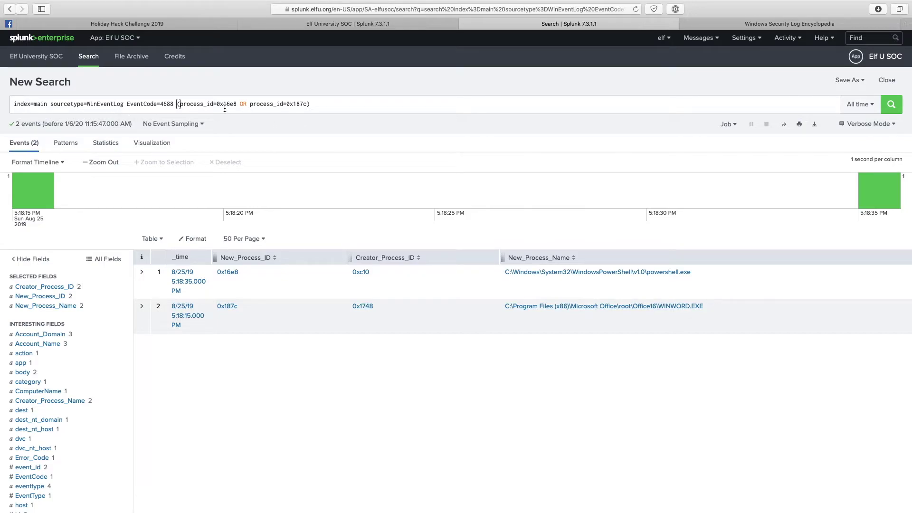
Review the query's process ID, event code and sourcetype filters, and inspect the powershell.exe event's process command line before collapsing it.
left_click_drag(211, 106, 237, 105)
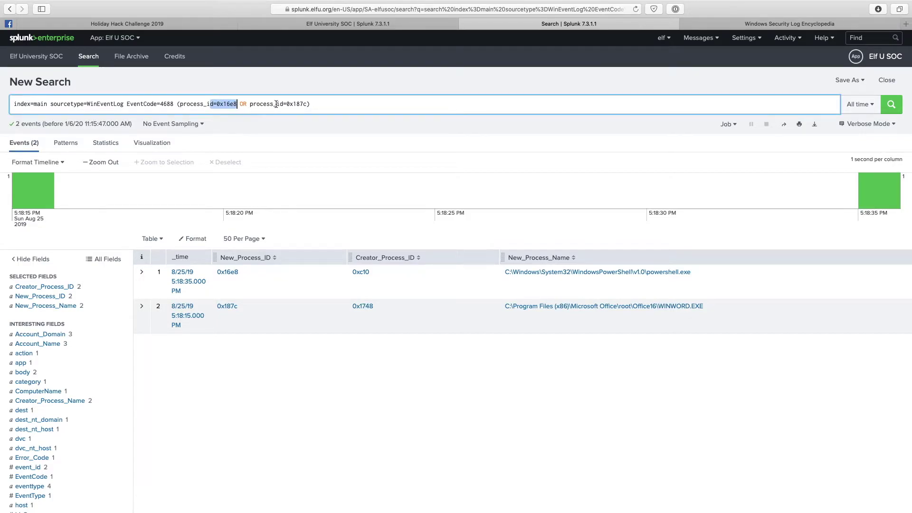
left_click_drag(274, 104, 127, 106)
left_click(311, 104)
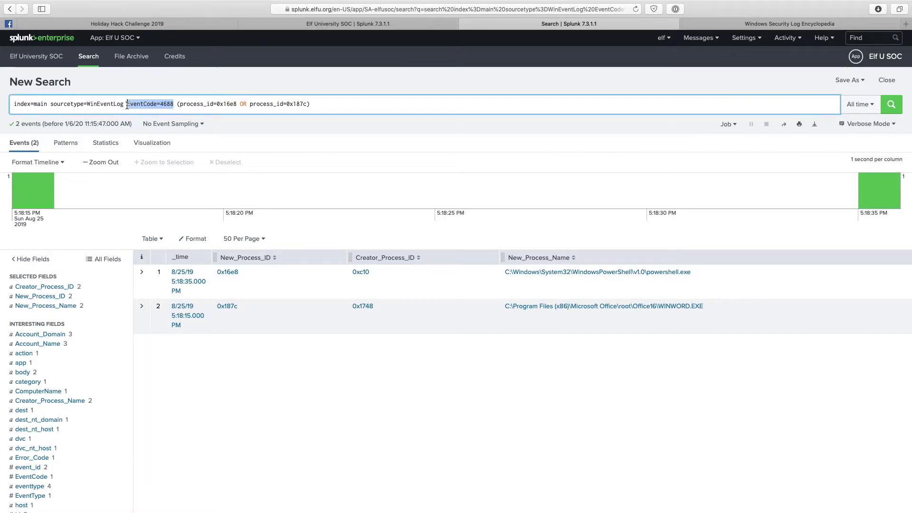
left_click_drag(51, 104, 129, 103)
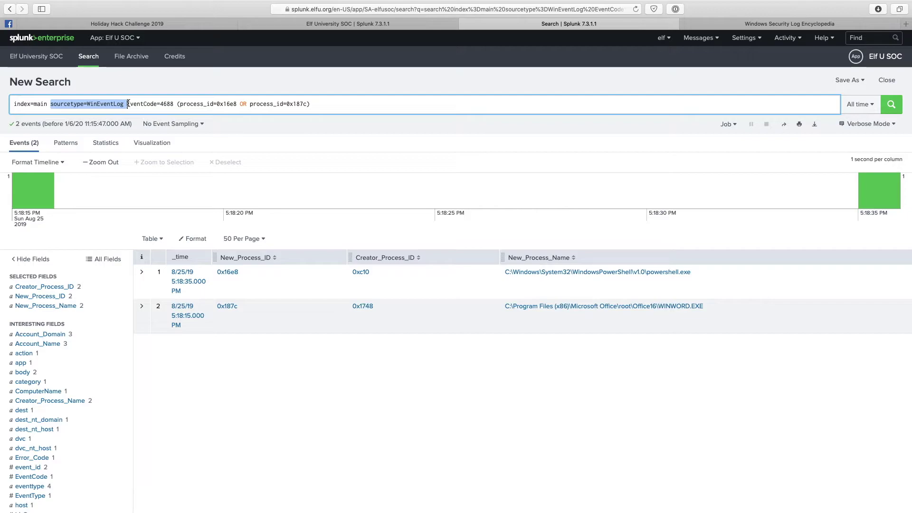
left_click(330, 98)
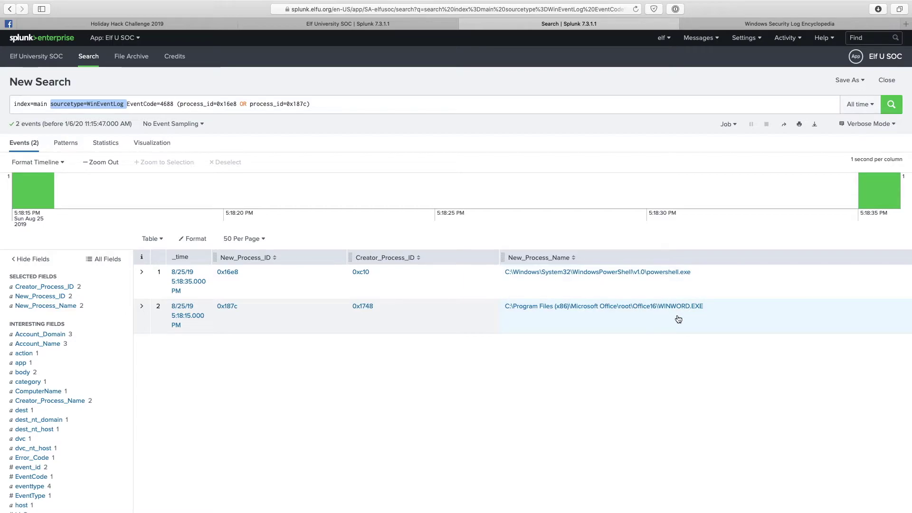
left_click(142, 272)
scroll(225, 285, "down", 10)
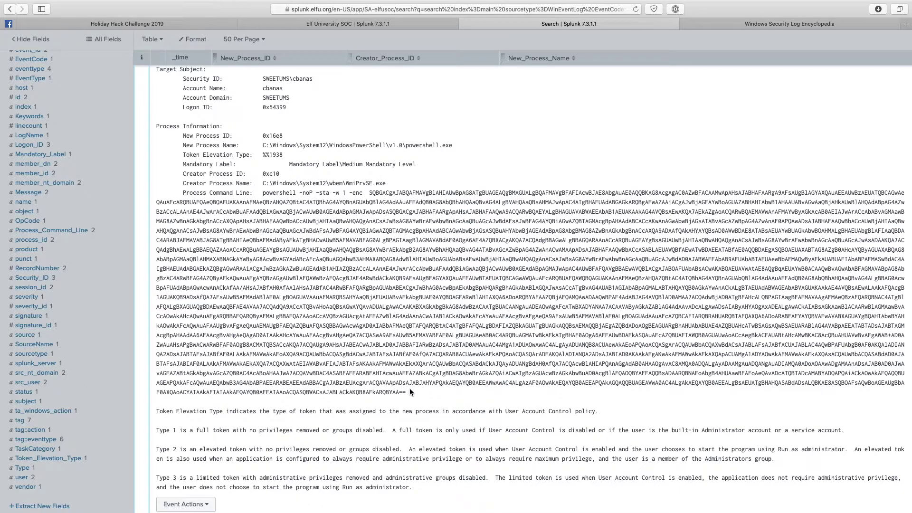
scroll(399, 308, "up", 5)
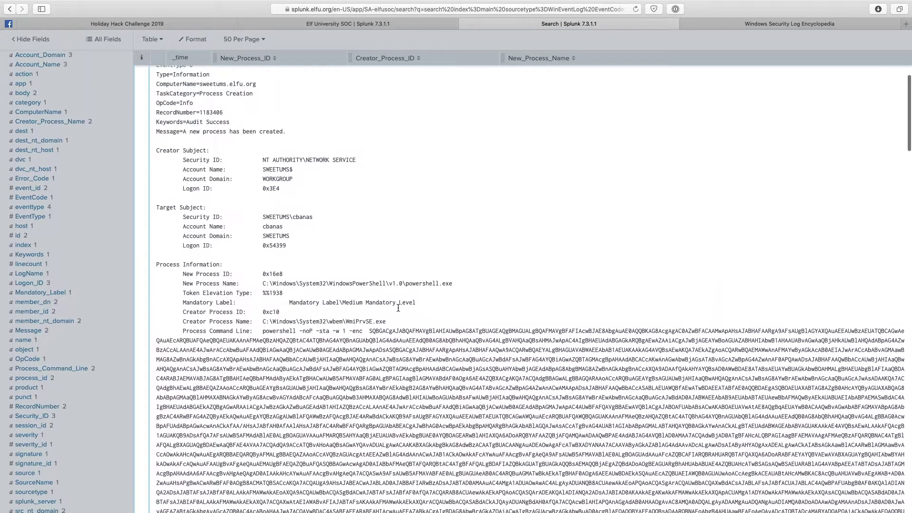
scroll(398, 308, "up", 8)
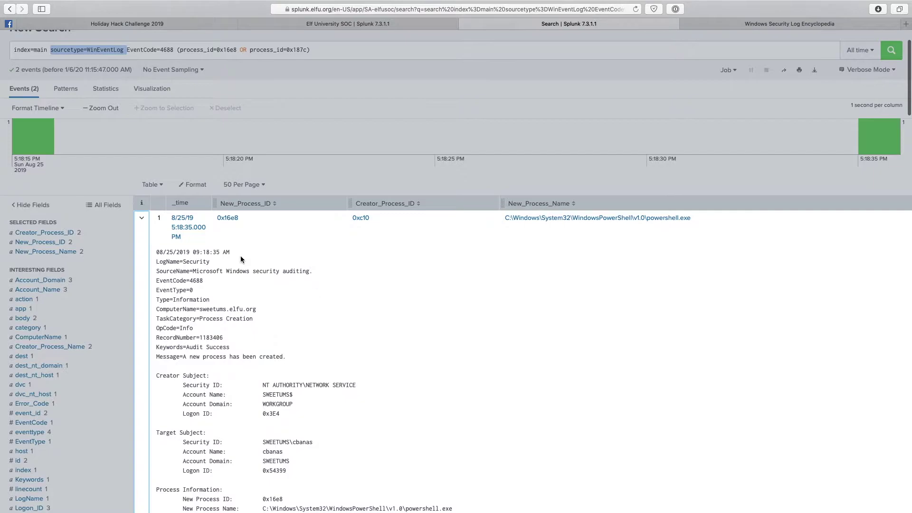
left_click(142, 218)
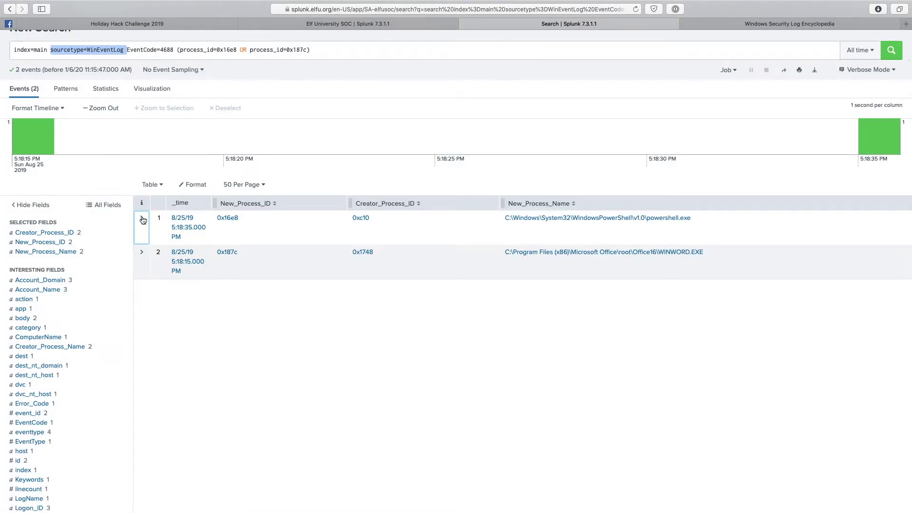
Expand the WINWORD.EXE event and copy the file name 19th Century Holiday Cheer Assignment.docm from its process command line.
left_click(142, 252)
scroll(216, 302, "down", 10)
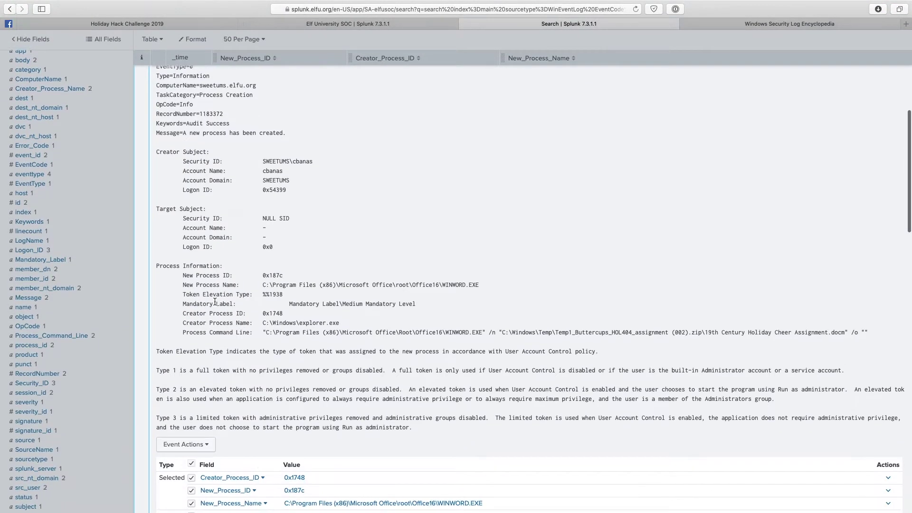
scroll(215, 302, "up", 8)
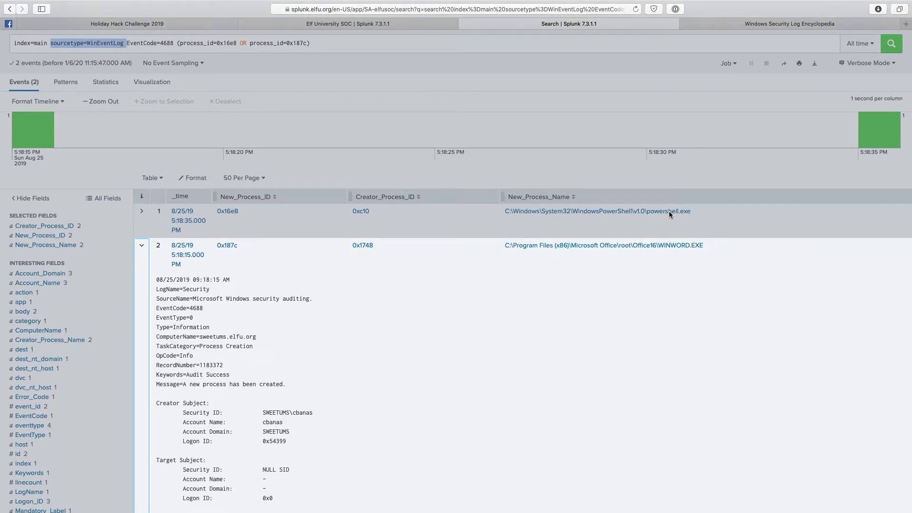
scroll(376, 355, "down", 12)
scroll(376, 355, "up", 1)
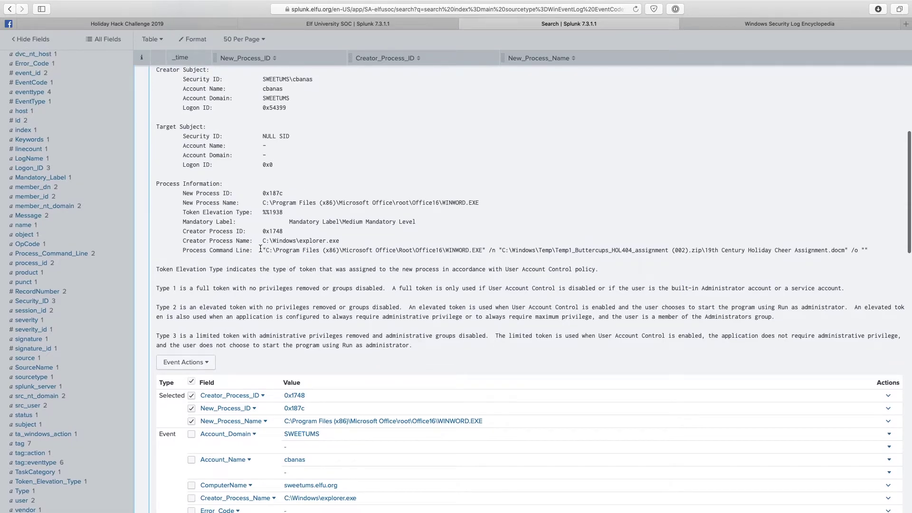
left_click_drag(264, 251, 854, 252)
left_click(505, 254)
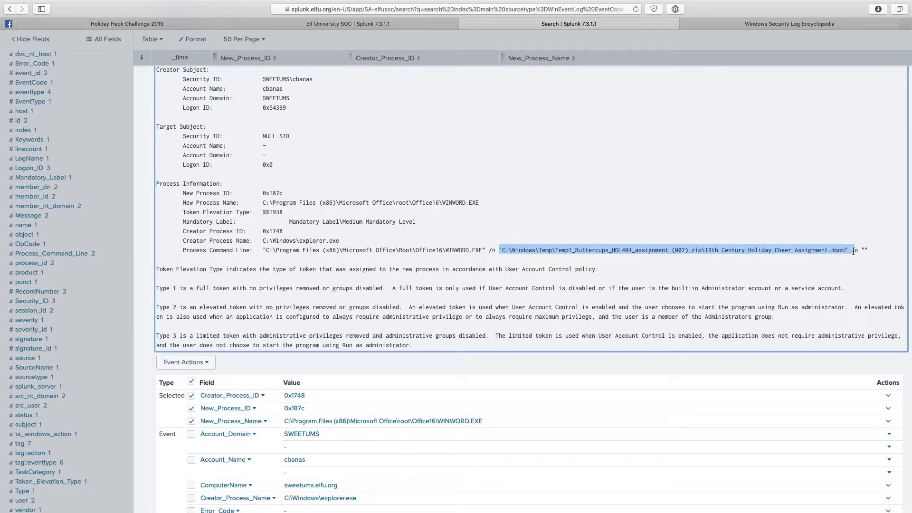
left_click(716, 274)
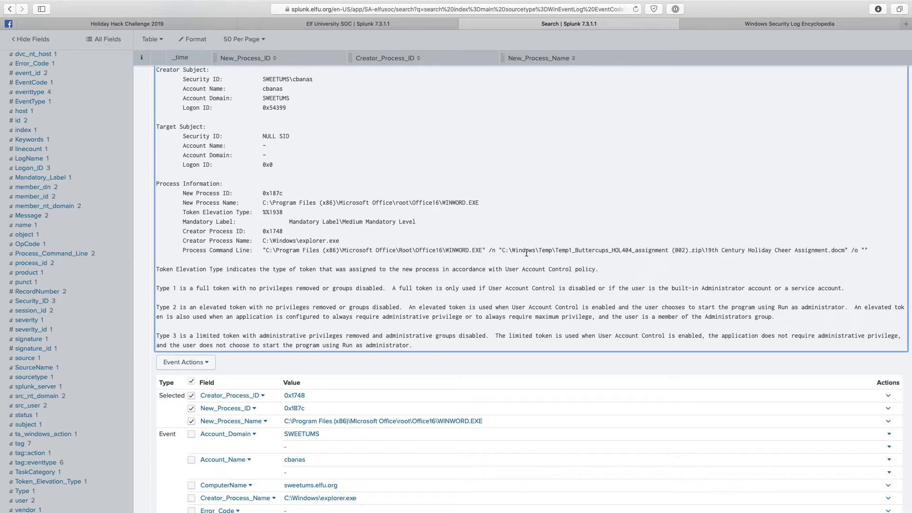
left_click_drag(705, 250, 846, 249)
key("ctrl+c")
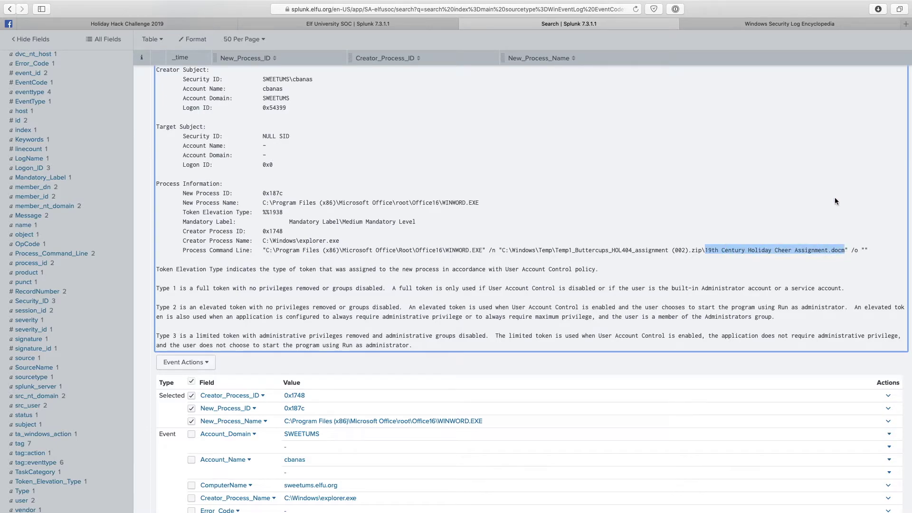
Submit 19th Century Holiday Cheer Assignment.docm as the answer to training question 4 and dismiss the results message.
left_click(378, 25)
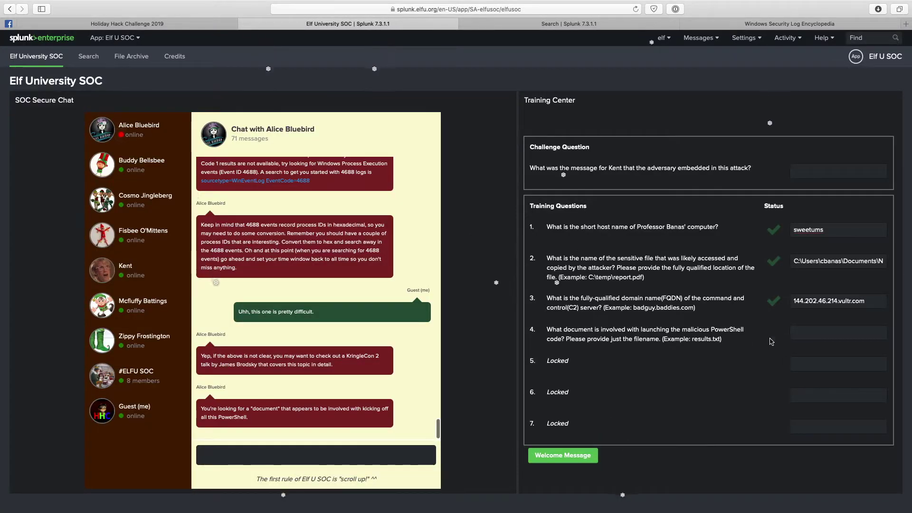
left_click(824, 333)
key("ctrl+v")
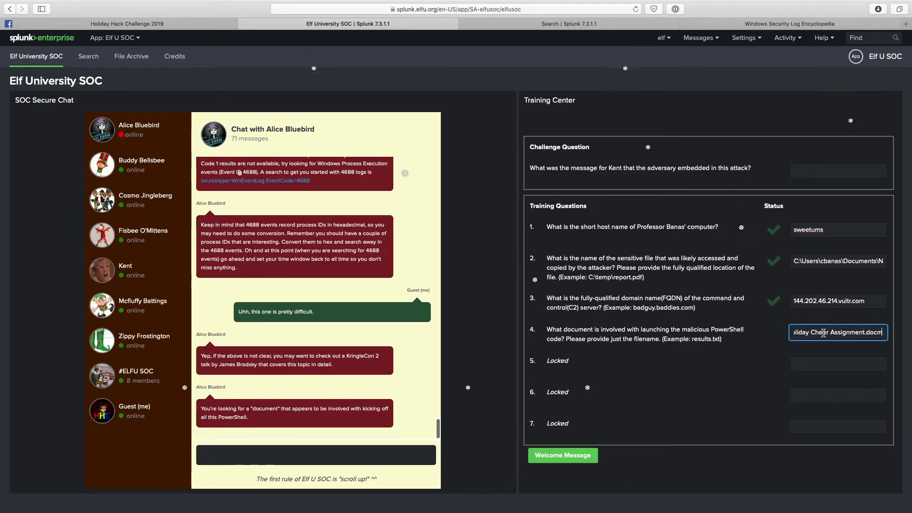
key("Return")
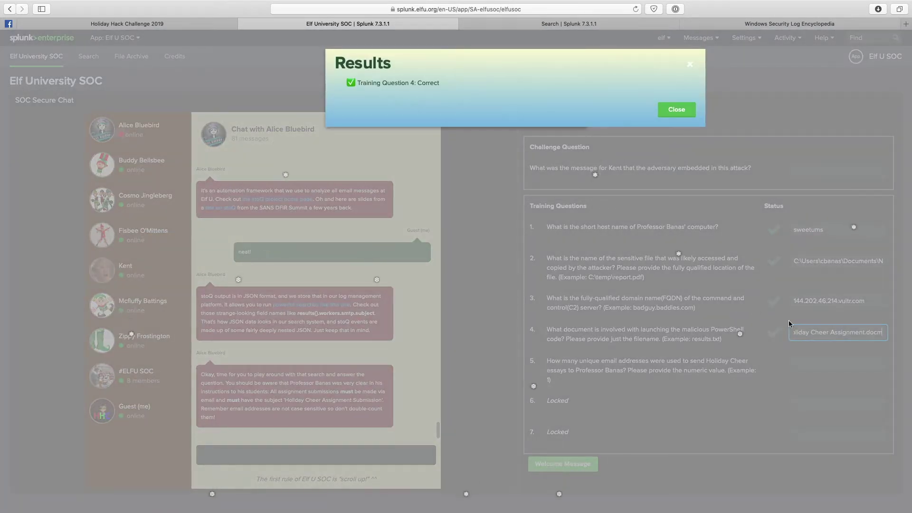
left_click(690, 109)
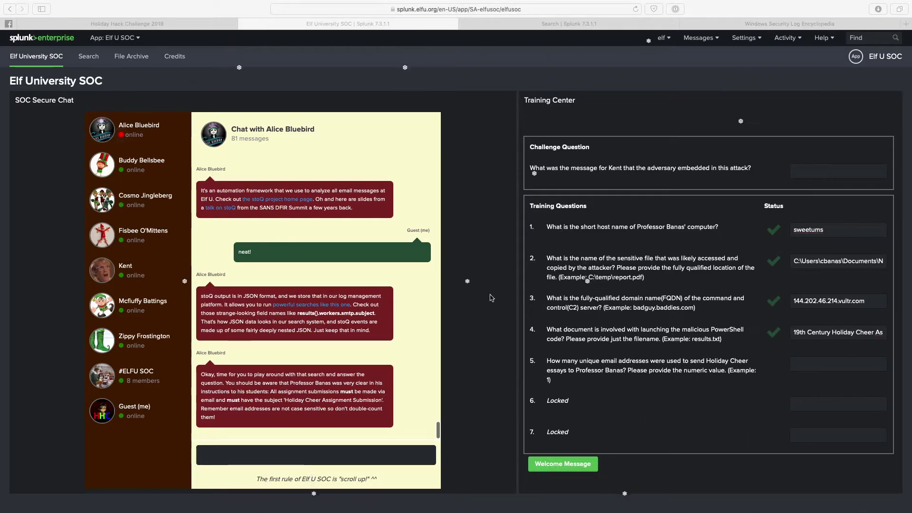
Replace the search query with index=main sourcetype=stoq "results{}.workers.smtp.subject"="Holiday Cheer Assignment Submission" | stats count by results{}.workers.smtp.subject.
left_click(520, 27)
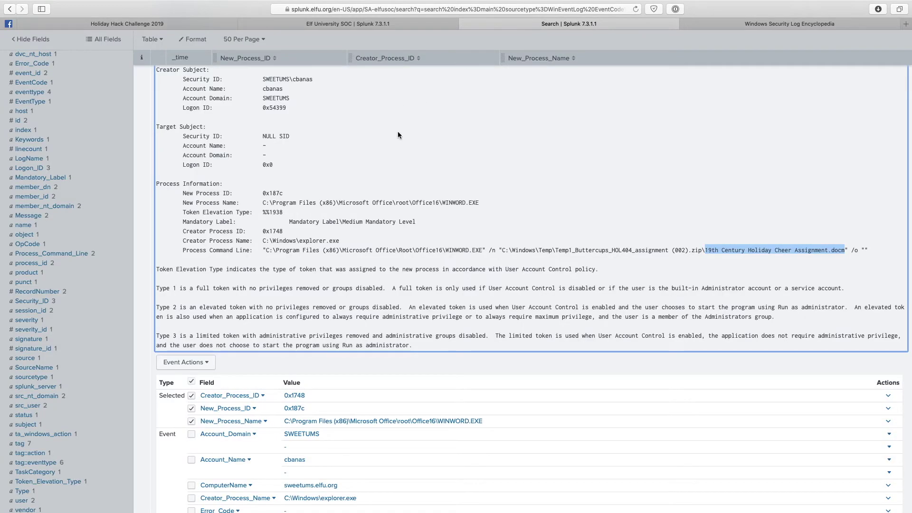
scroll(398, 135, "up", 15)
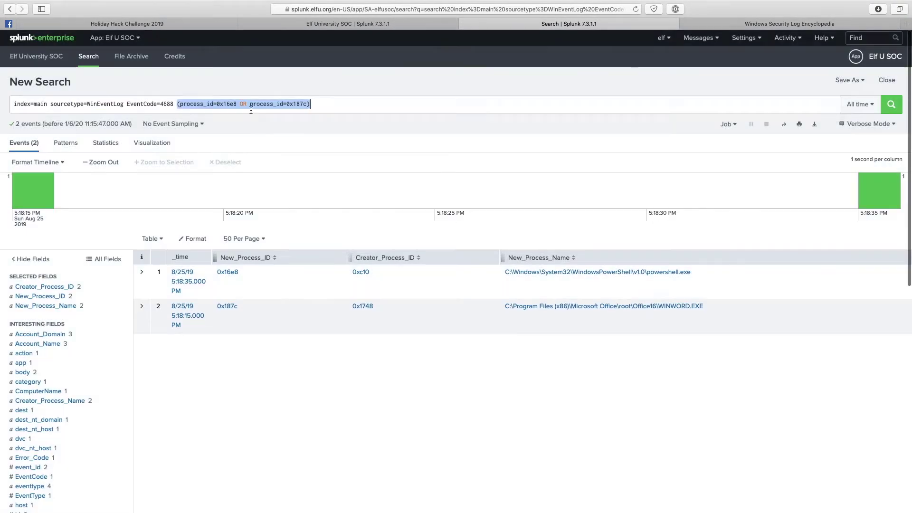
triple_click(251, 104)
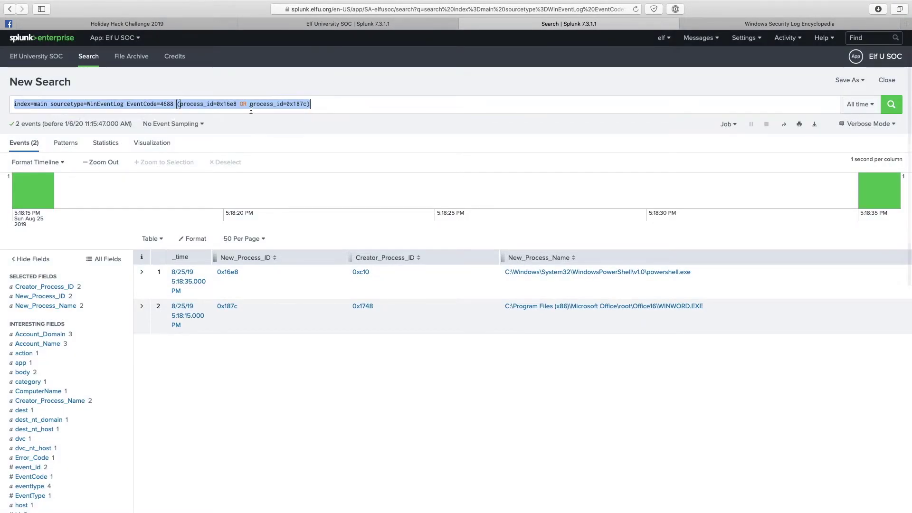
type("index=main sourcetype=stoq \"results{}.workers.smtp.subject\"=\"Holiday Cheer Assignment Submission\" | stats count by results{}.workers.smtp.subject")
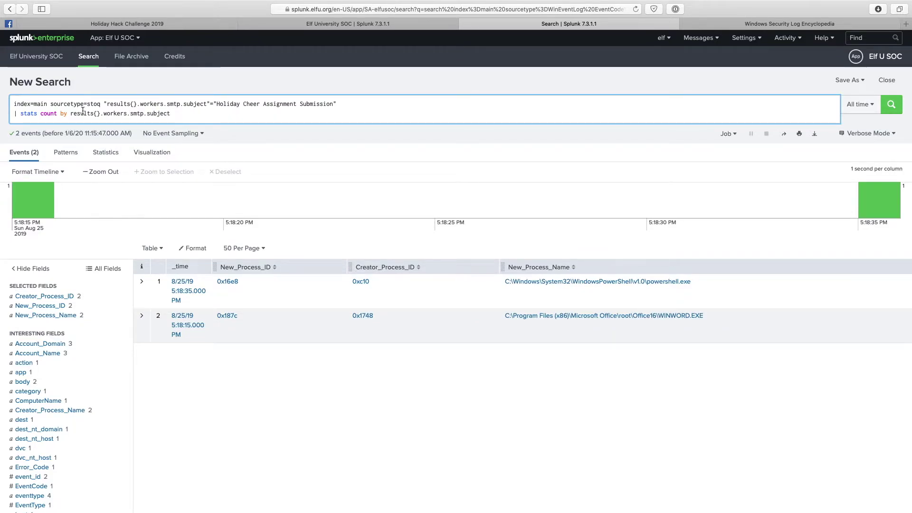
left_click_drag(52, 104, 103, 103)
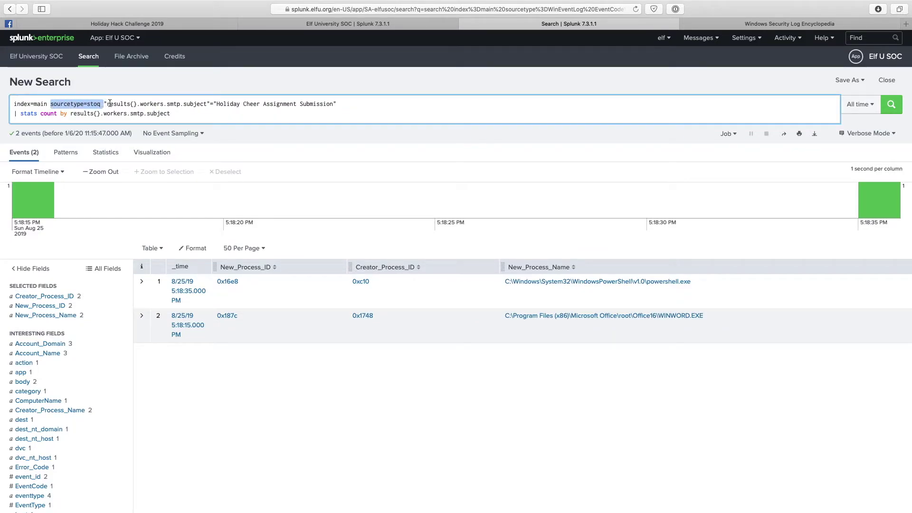
left_click(117, 103)
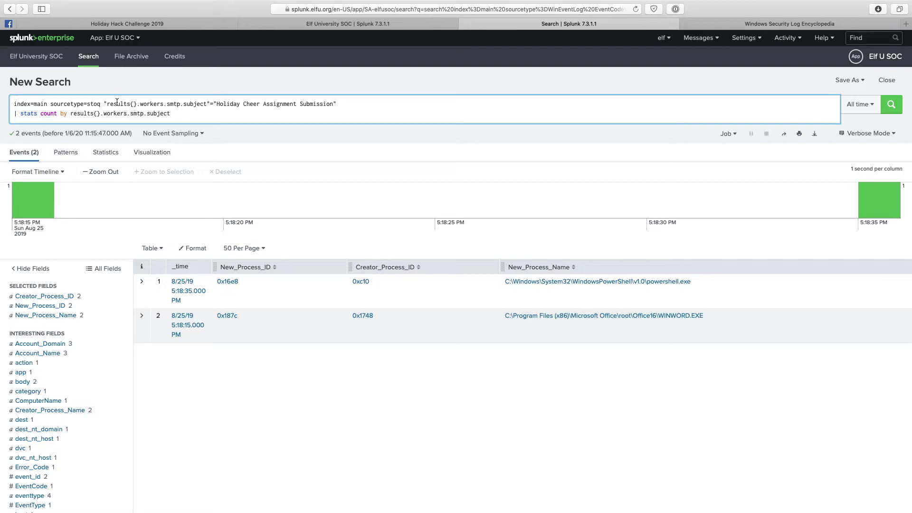
Open the SOC File Archive in a separate tab and browse to stoQ Artifacts/home/ubuntu/archive/8.
key("ctrl+shift+Tab")
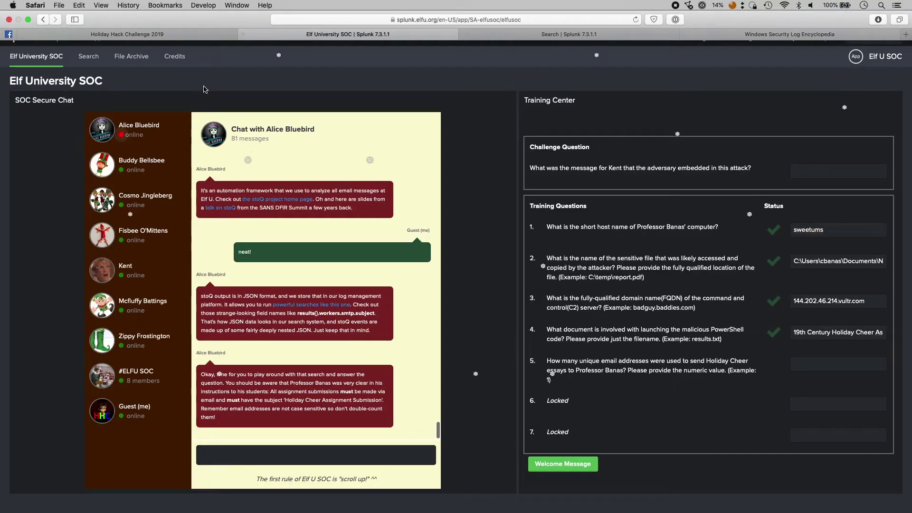
right_click(138, 62)
left_click(156, 65)
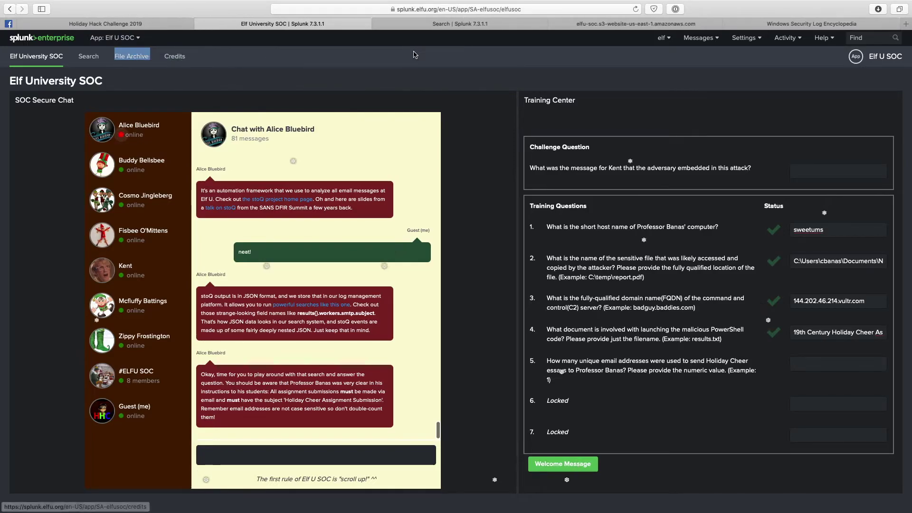
left_click(625, 28)
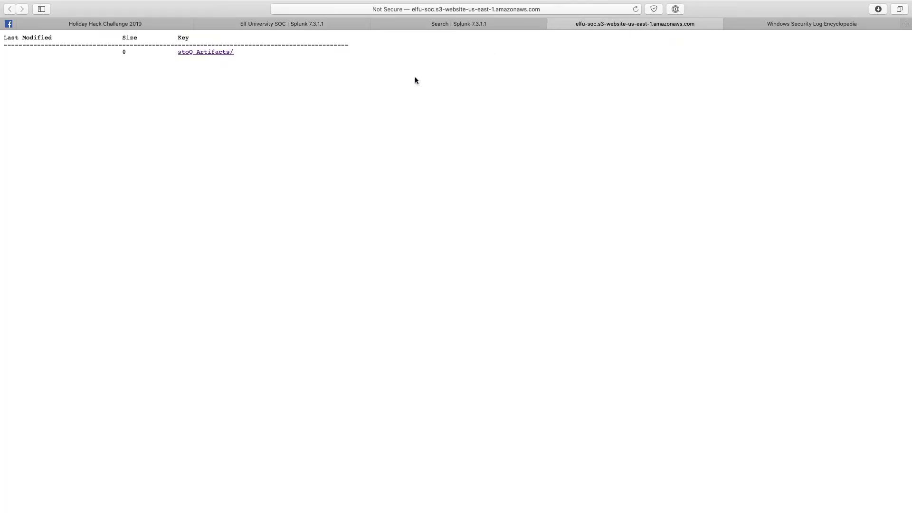
left_click(210, 52)
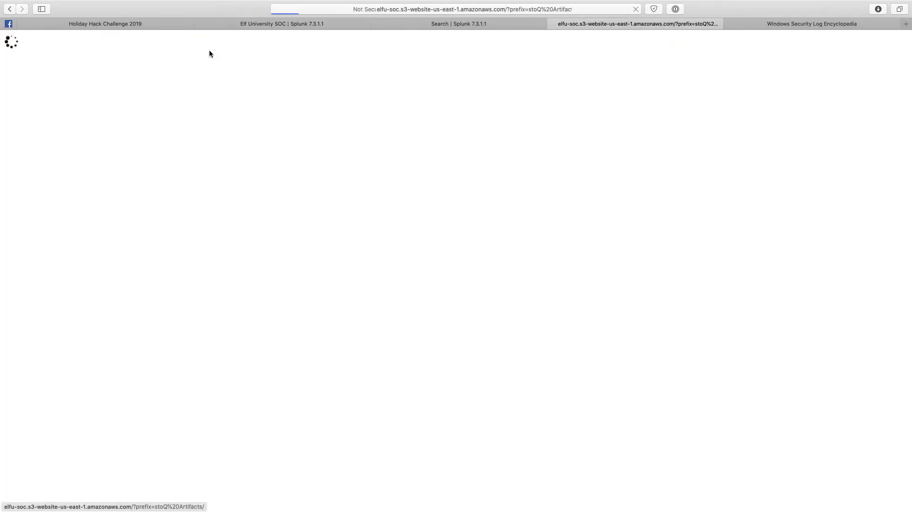
left_click(194, 59)
left_click(189, 60)
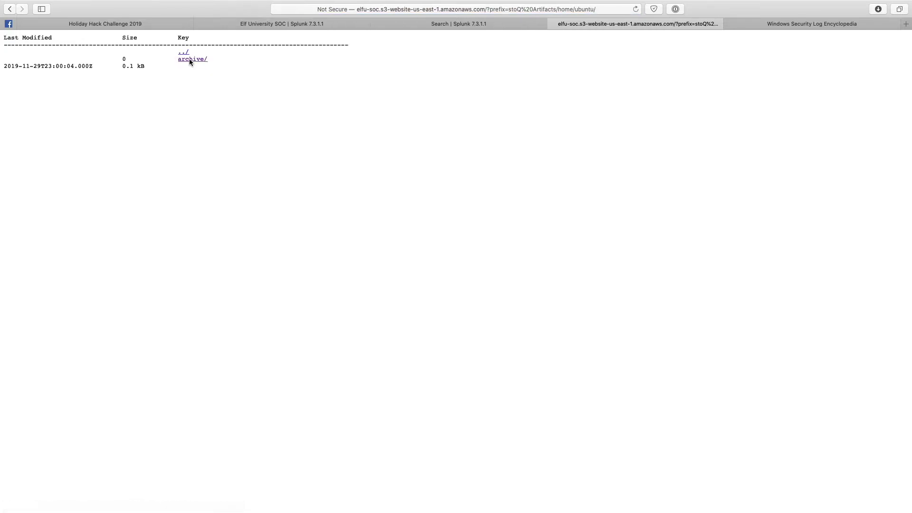
left_click(189, 58)
left_click(182, 116)
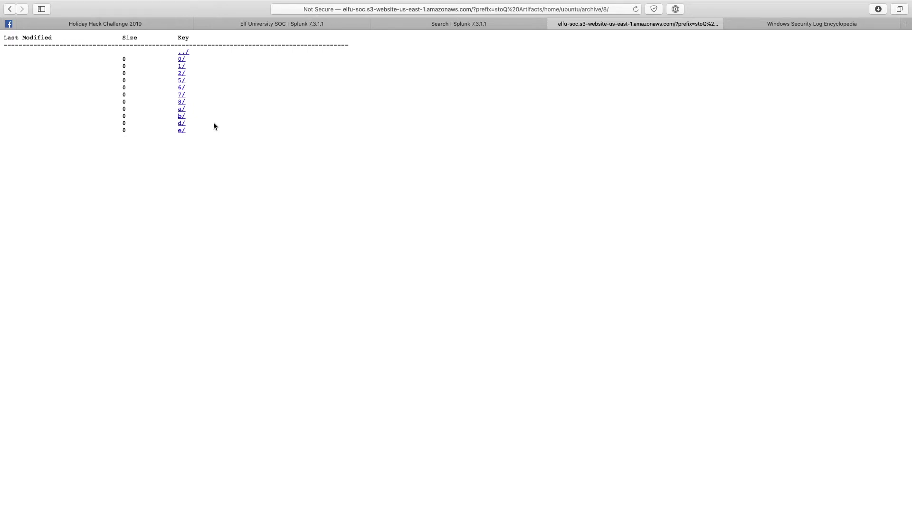
Return to the Splunk search, review the stoQ query's subject filter and stats clause, and run it over all time.
left_click(426, 27)
left_click_drag(185, 116, 13, 107)
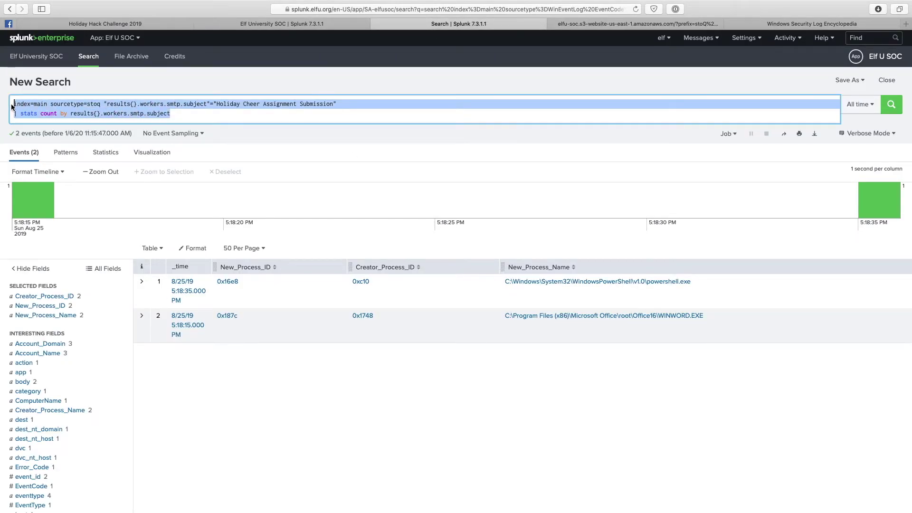
left_click(184, 115)
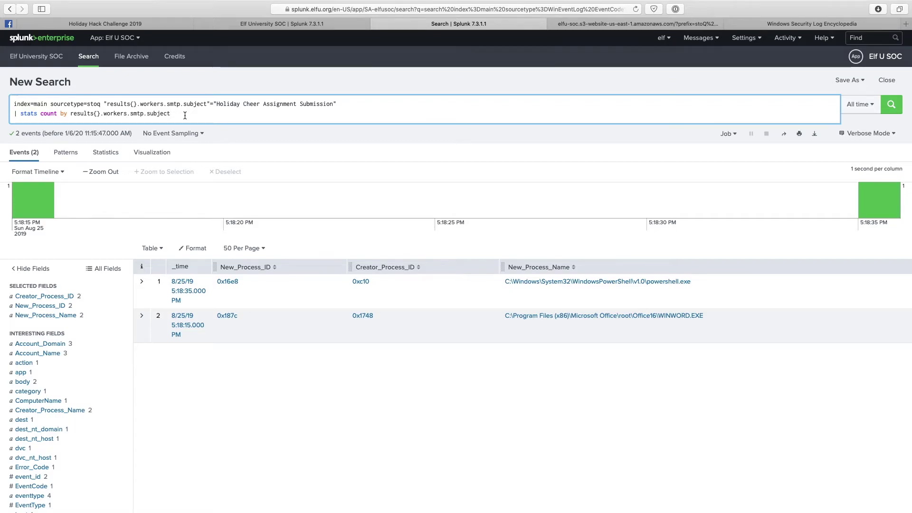
left_click_drag(50, 103, 334, 104)
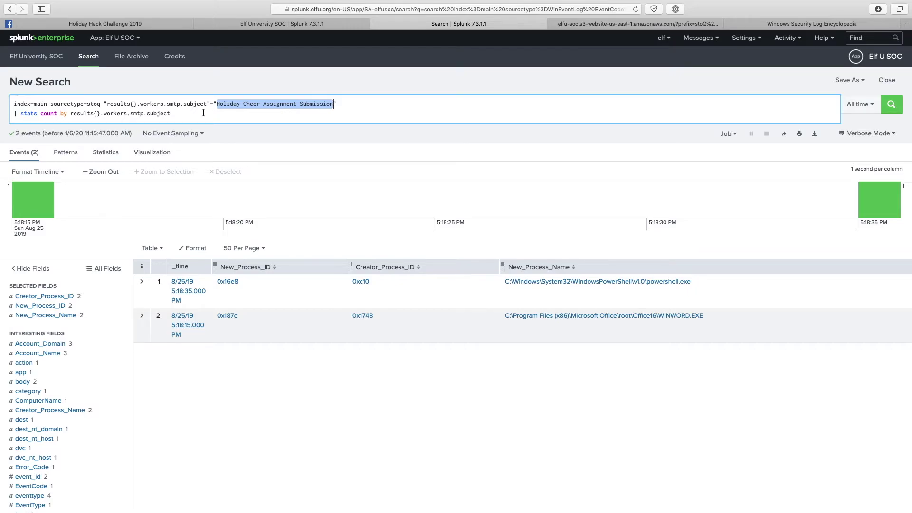
left_click_drag(187, 115, 20, 117)
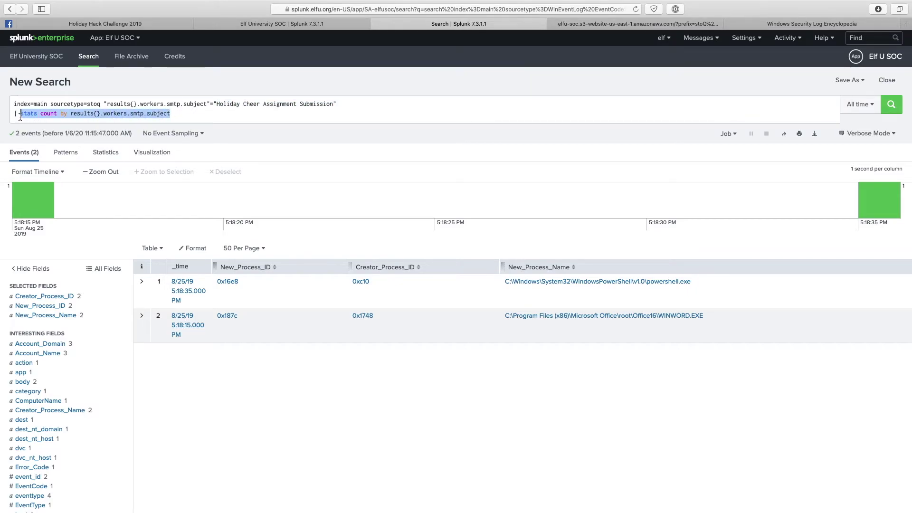
left_click(71, 113)
left_click_drag(70, 113, 175, 111)
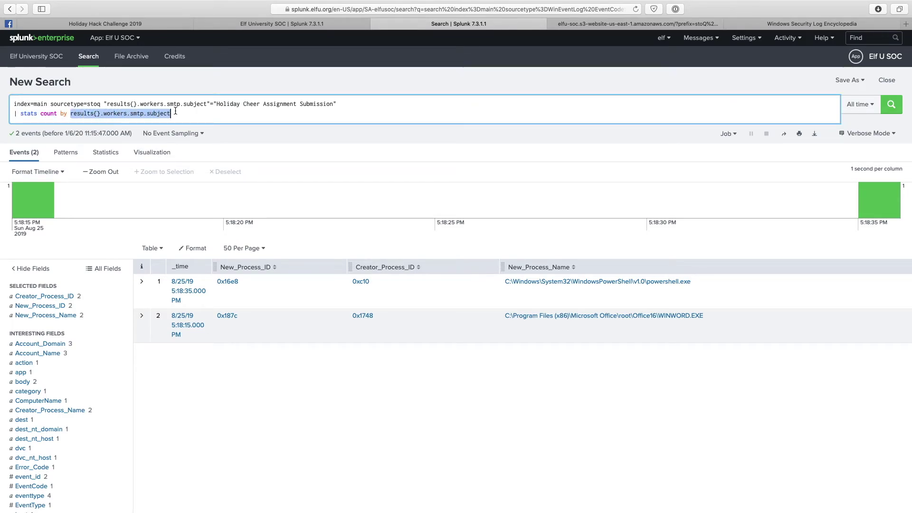
left_click(891, 104)
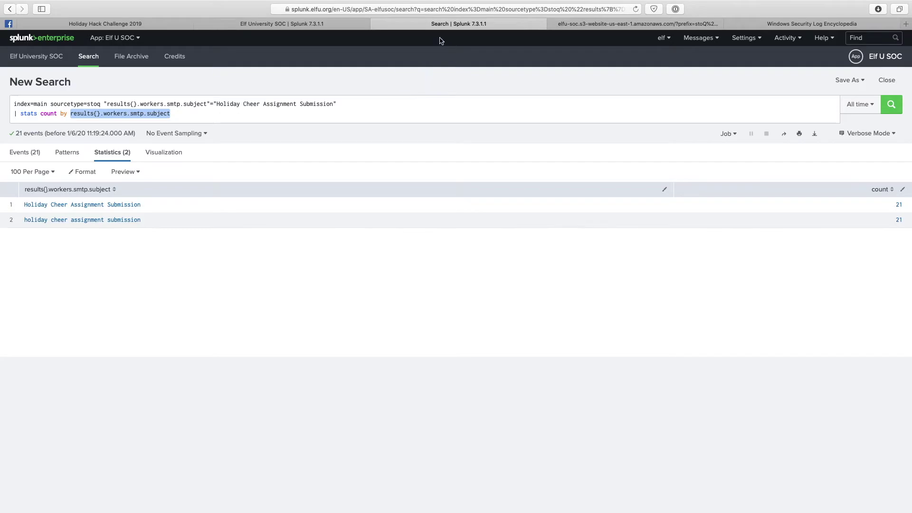
Submit 21 as the answer to training question 5 and dismiss the results message.
left_click(282, 23)
left_click(835, 371)
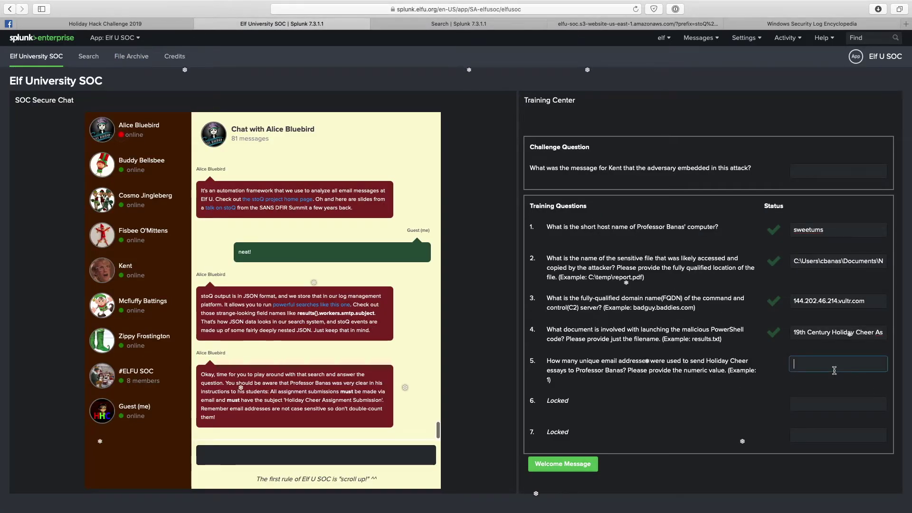
type("21")
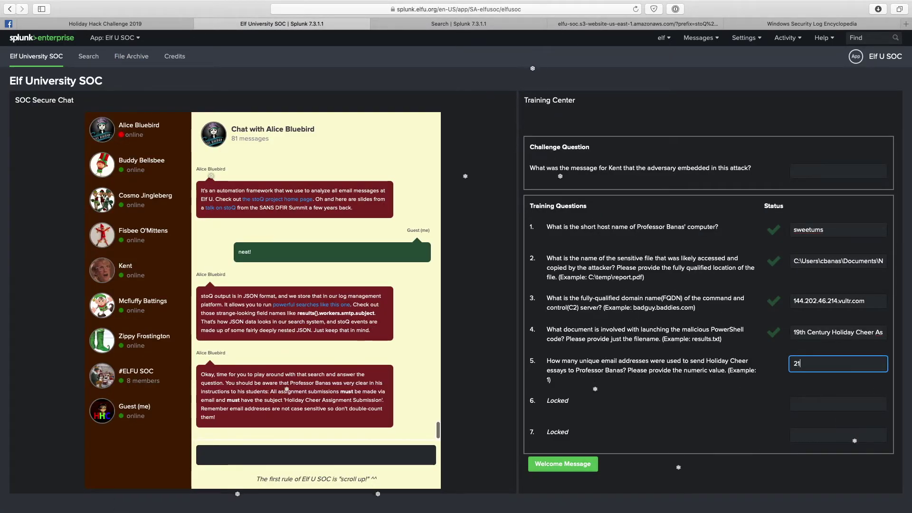
key("Return")
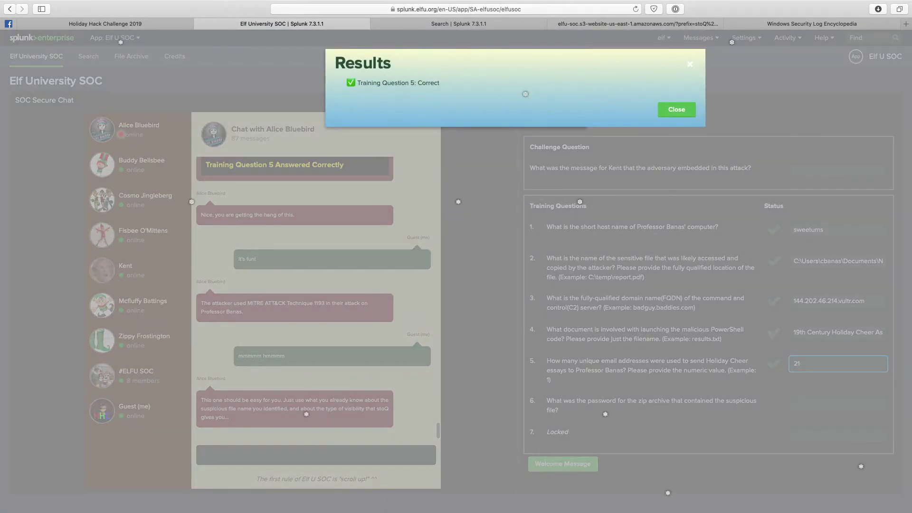
left_click(676, 110)
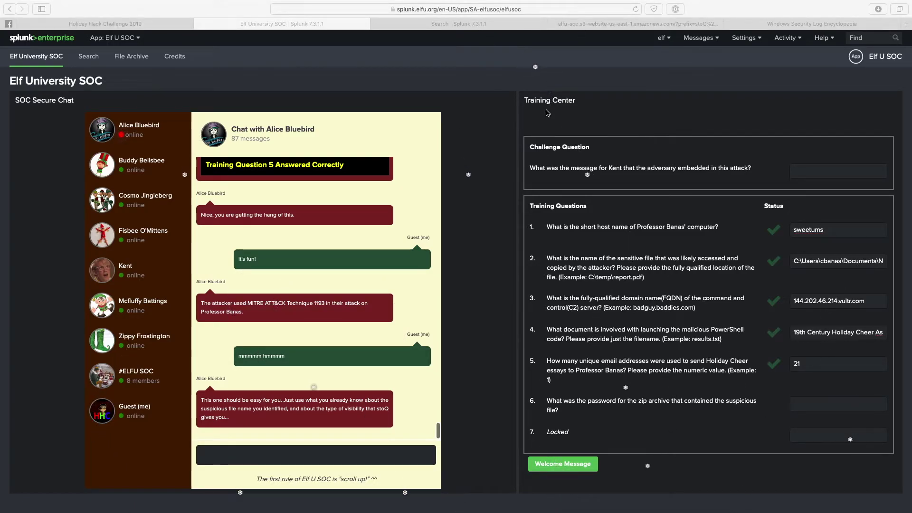
Replace the search query with index=main sourcetype=stoq "results{}.workers.smtp.body"=*password* | table results{}.workers.smtp.from results{}.workers.smtp.body.
left_click(514, 28)
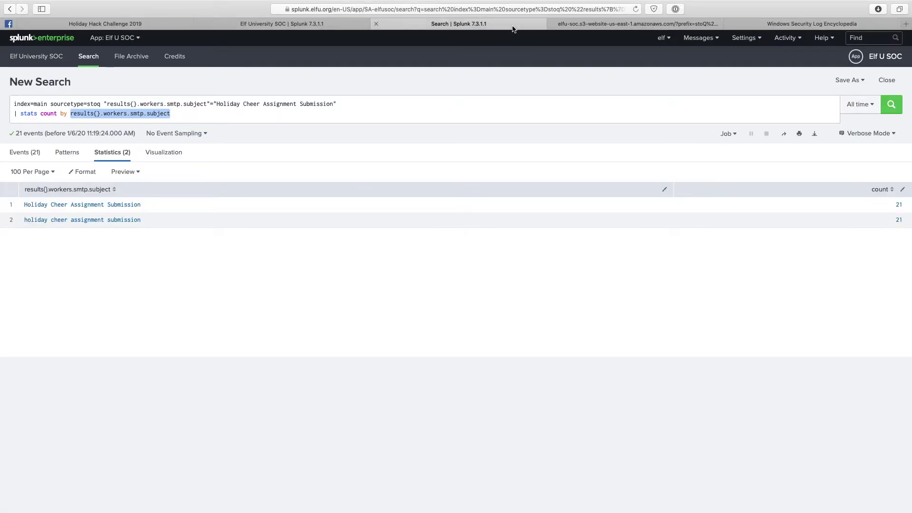
left_click(226, 110)
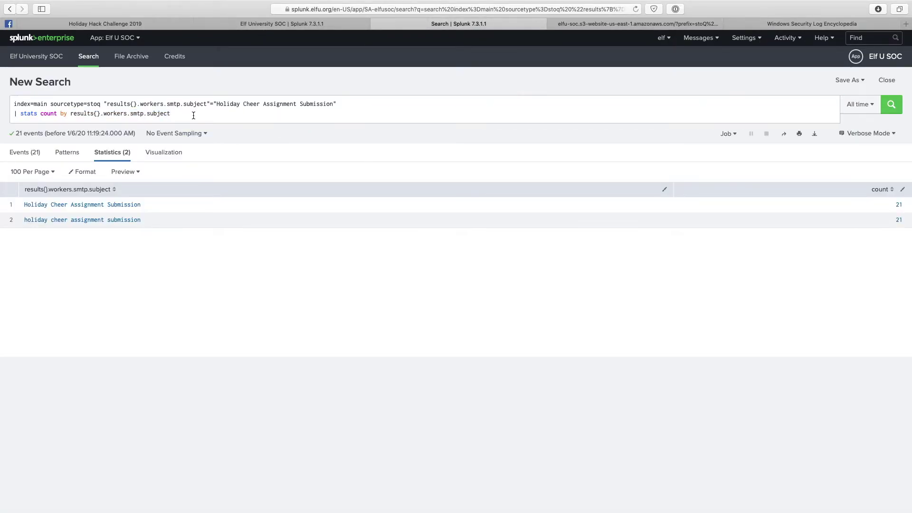
key("super+a")
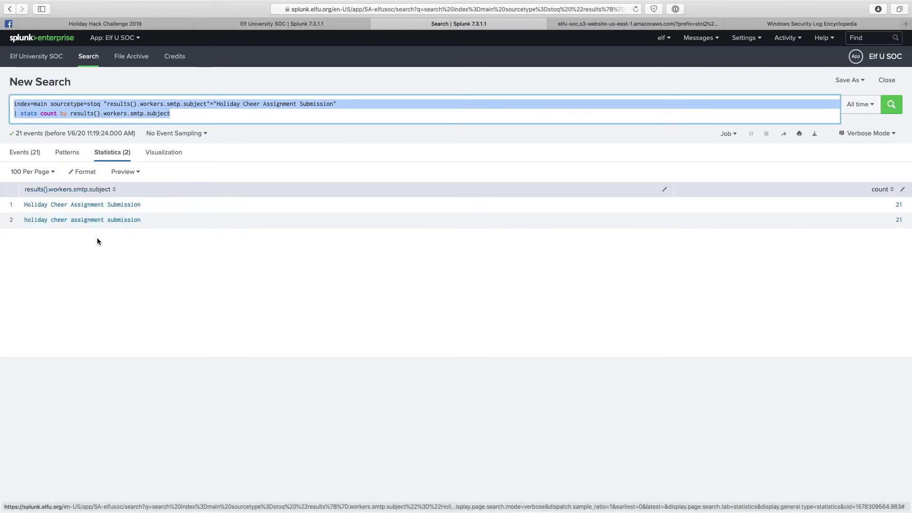
key("super+v")
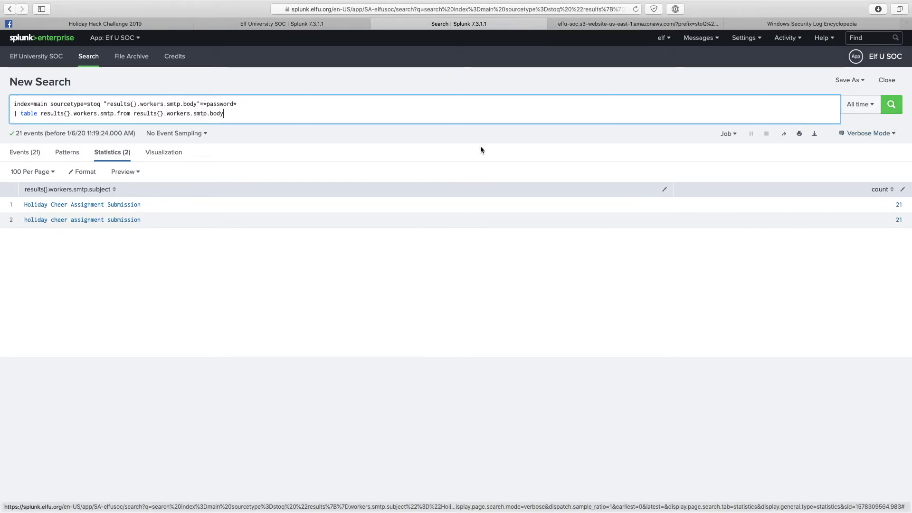
Review the query's smtp.body filter and its from and body table fields, and run the search over all time.
left_click_drag(107, 103, 171, 103)
left_click(212, 103)
left_click(198, 103)
left_click(120, 114)
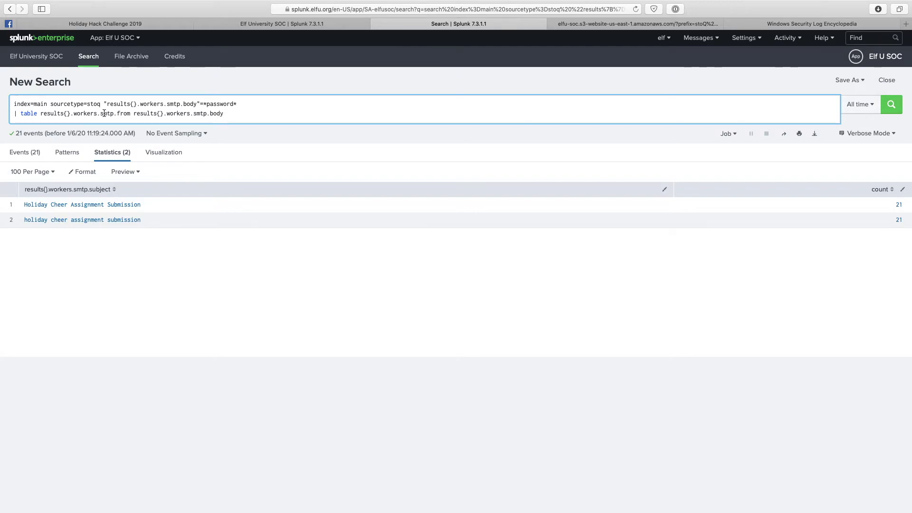
left_click_drag(104, 113, 130, 113)
left_click(155, 114)
left_click_drag(193, 113, 224, 113)
left_click(225, 113)
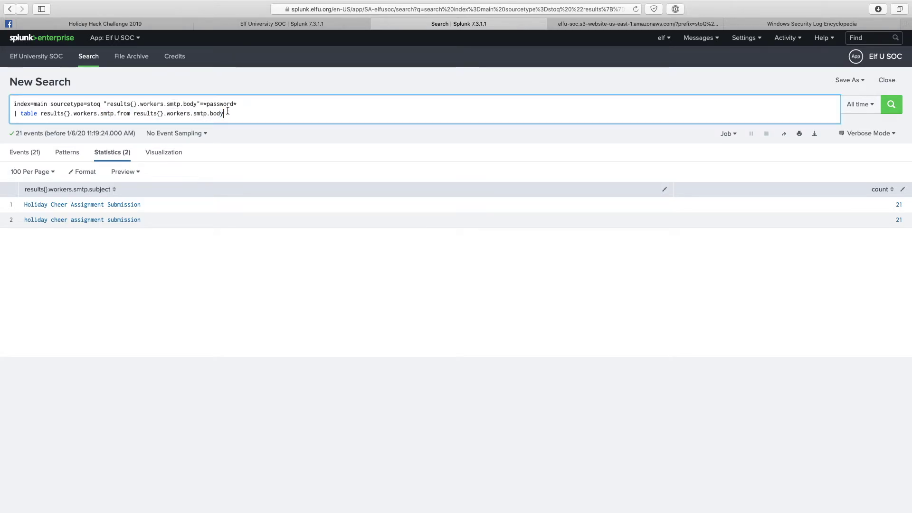
left_click(892, 106)
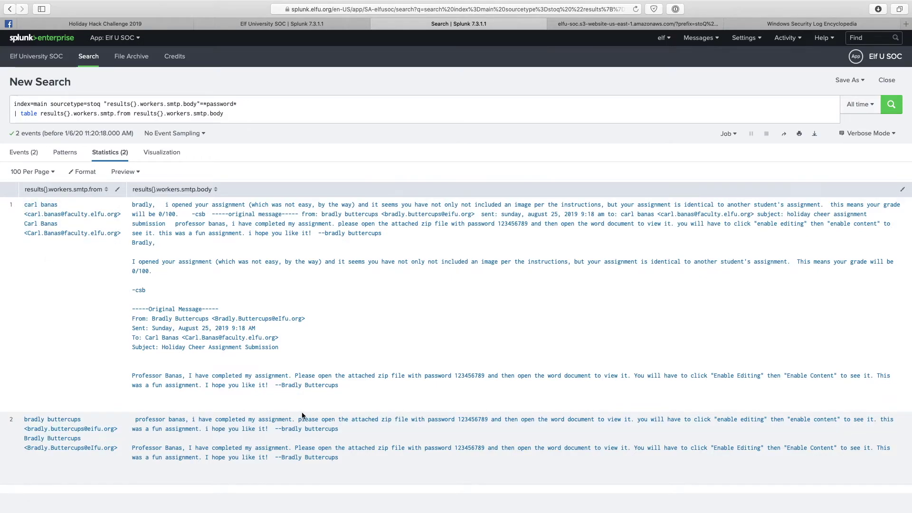
Copy the zip file password from the email body in the second search result.
left_click_drag(362, 418, 495, 416)
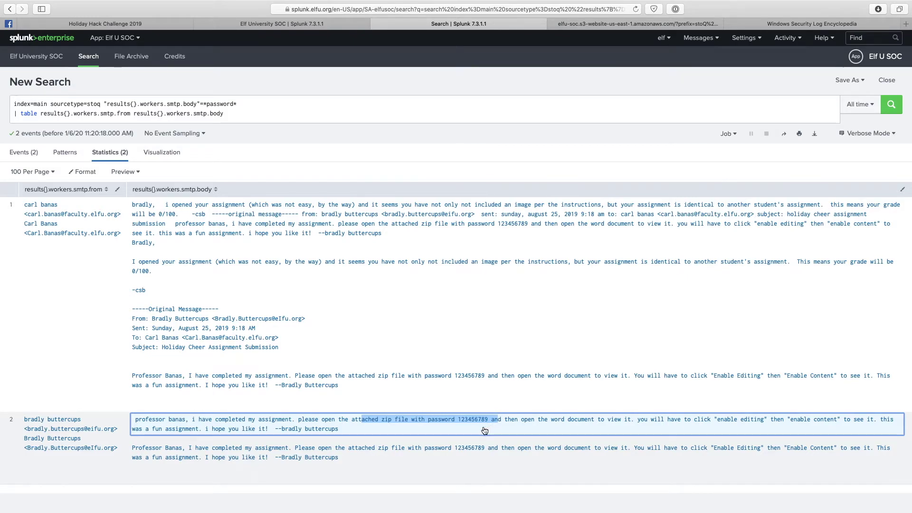
left_click(455, 418)
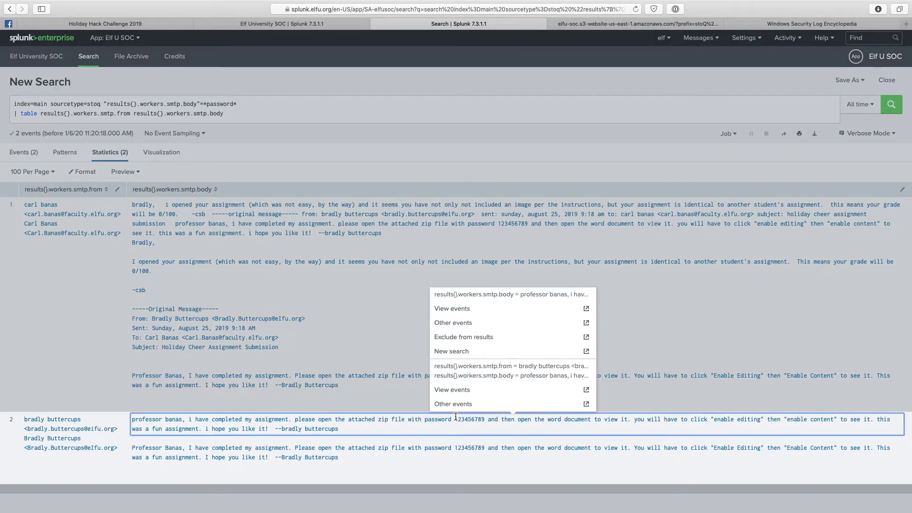
left_click_drag(483, 416, 485, 416)
key("cmd+c")
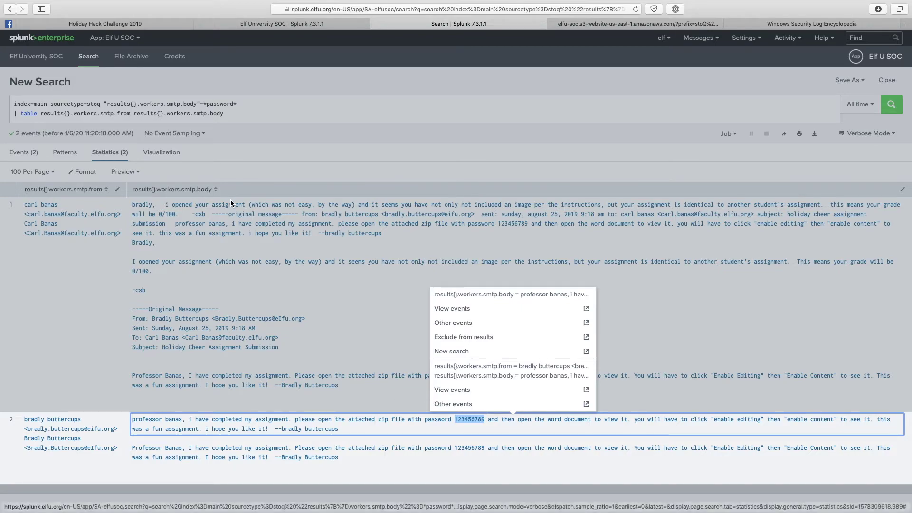
Submit the copied zip archive password as the answer to training question 6 and dismiss the results message.
left_click(239, 35)
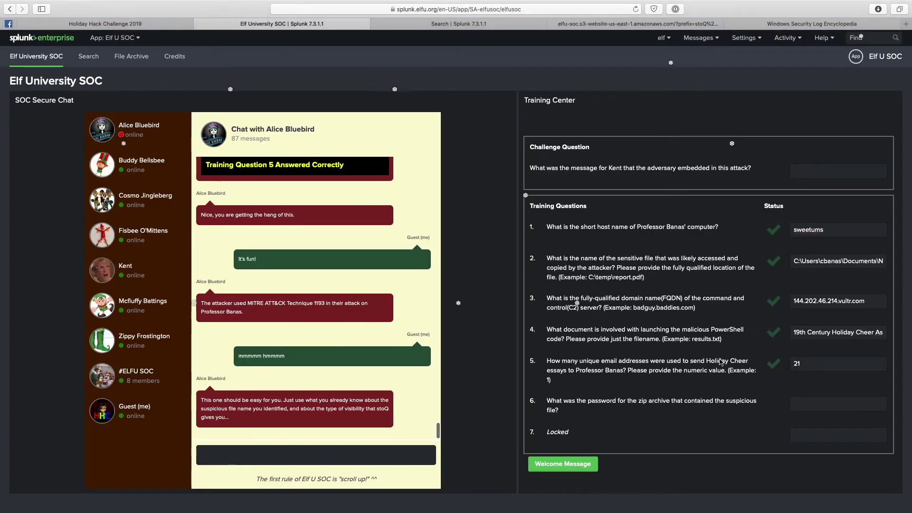
left_click(794, 405)
key("cmd+v")
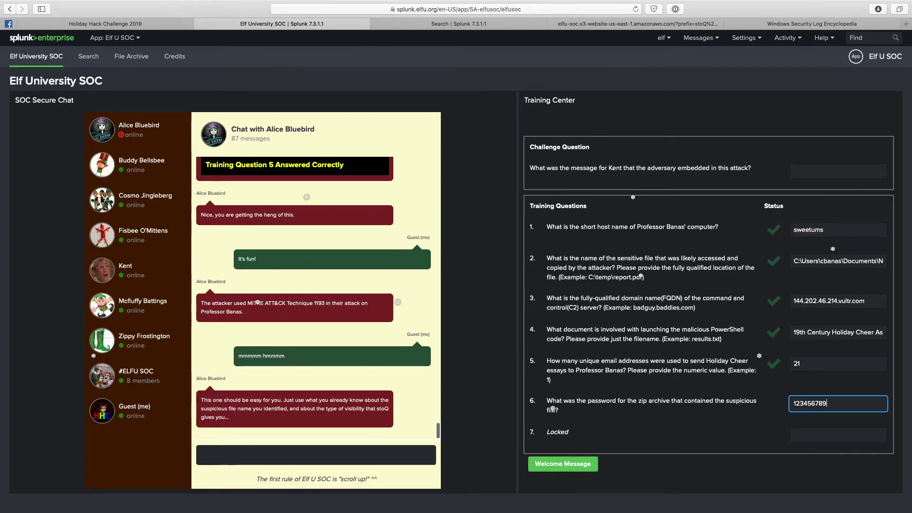
key("Return")
left_click(677, 109)
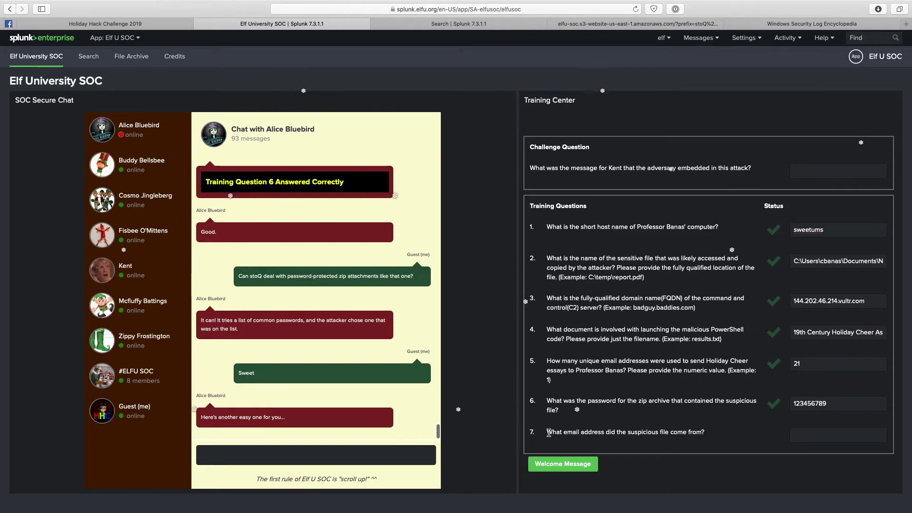
Copy the suspicious email's sender address from the from column of the second search result for training question 7.
left_click(790, 434)
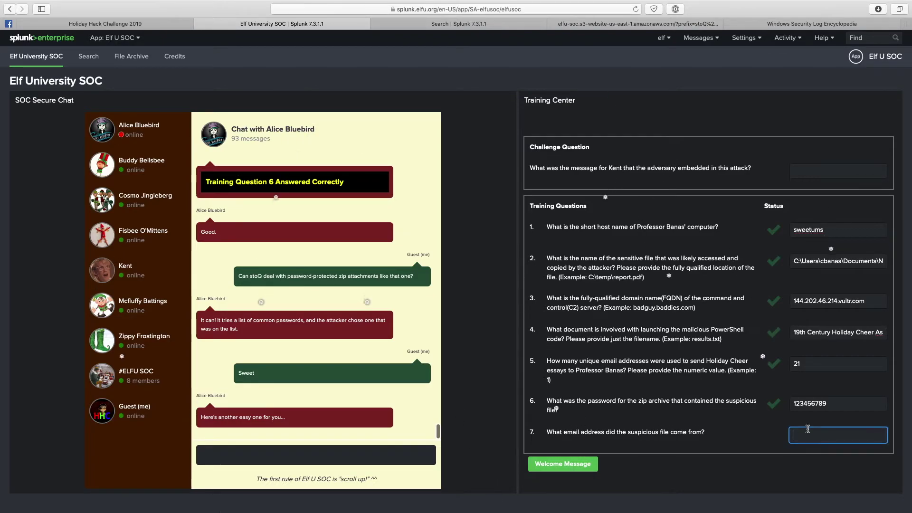
left_click(456, 27)
left_click(139, 209)
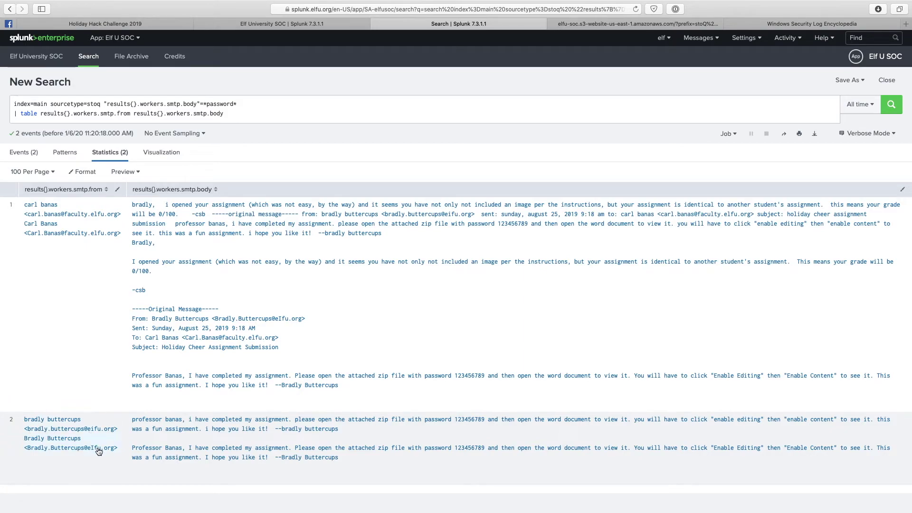
left_click_drag(121, 447, 82, 448)
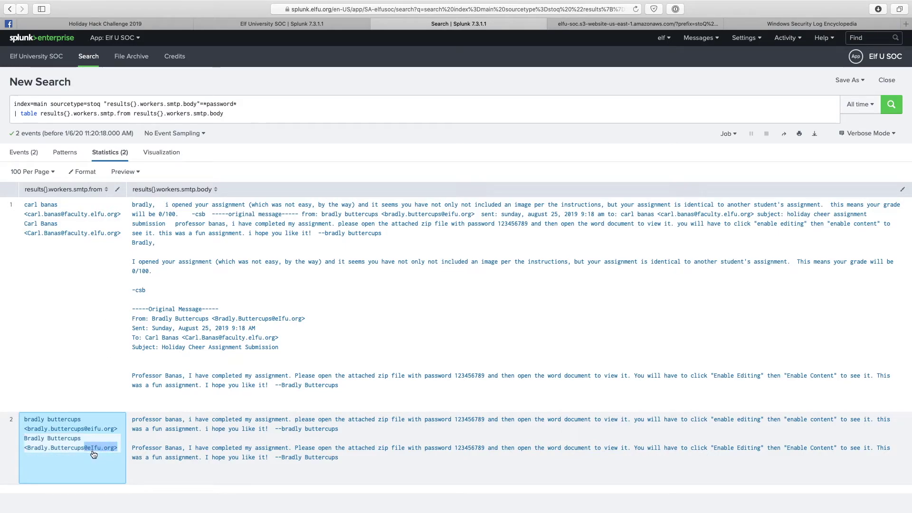
left_click(94, 453)
left_click_drag(115, 449, 28, 447)
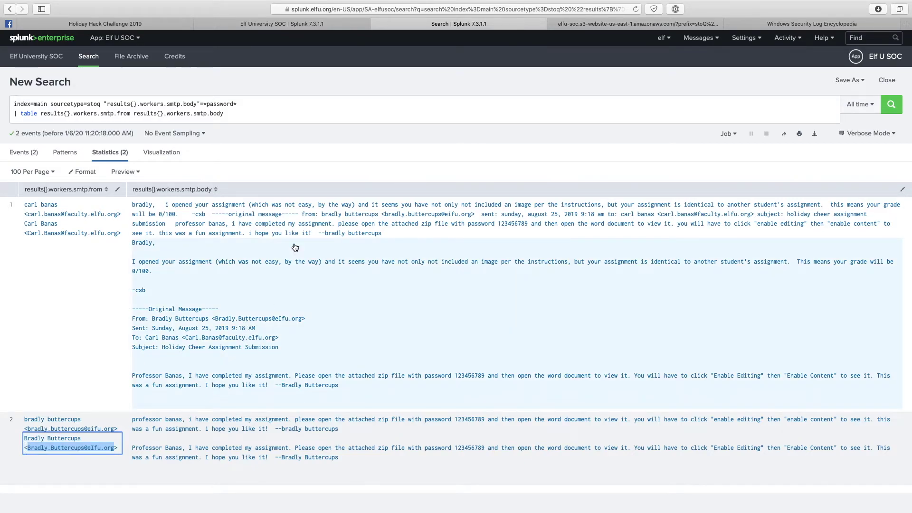
Submit the copied sender address as the answer to training question 7 and dismiss the results message.
left_click(333, 24)
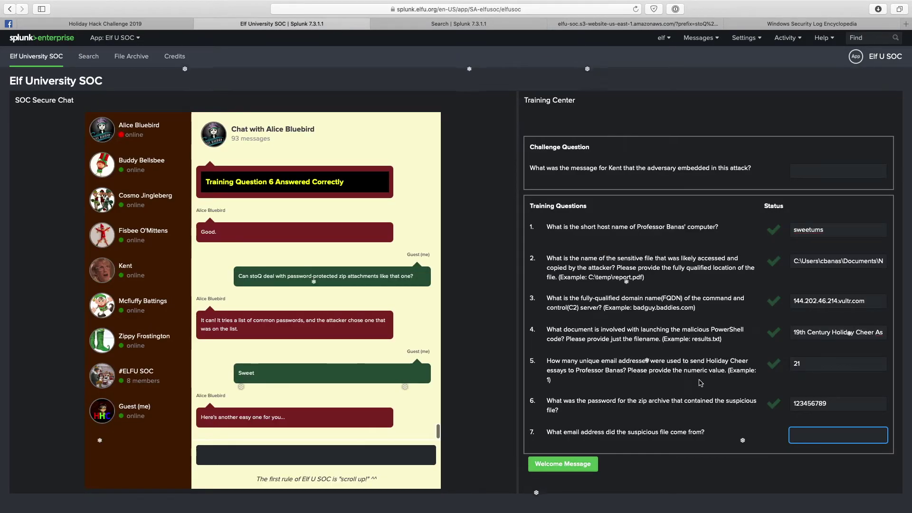
key("super+v")
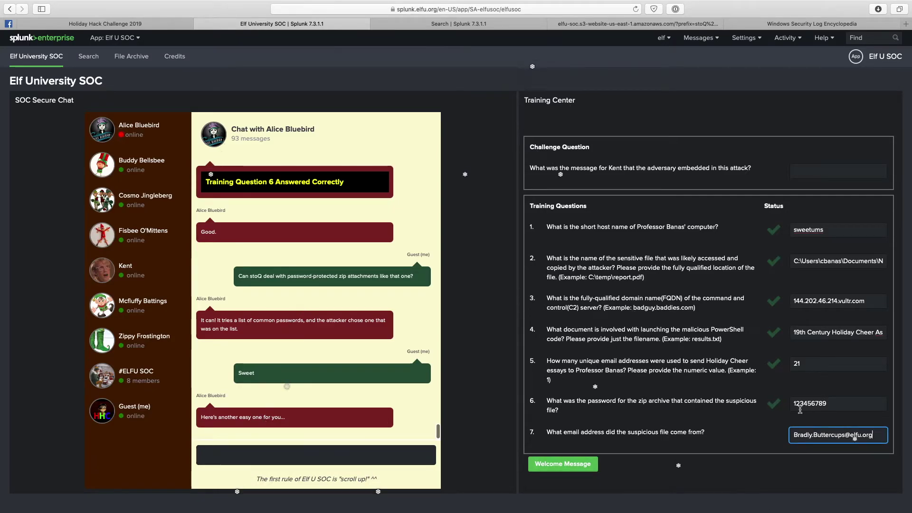
key("Return")
left_click(677, 109)
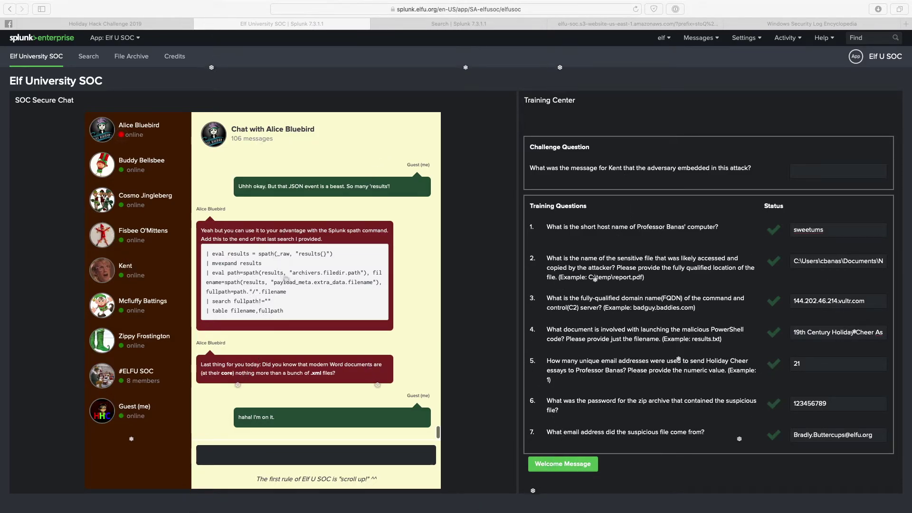
Replace the search query with index=main sourcetype=stoq filtered on "results{}.workers.smtp.from" equal to the suspicious sender's name and address, and run it.
left_click(460, 24)
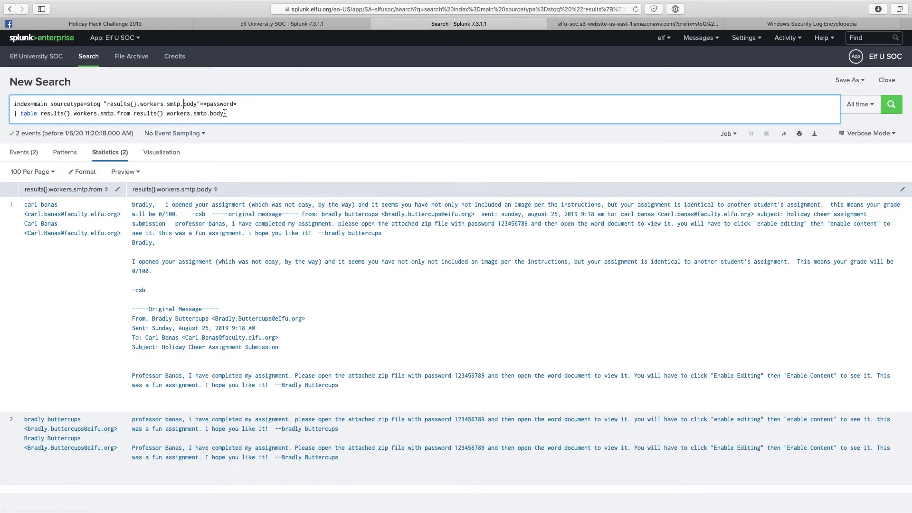
left_click_drag(224, 113, 40, 114)
key("ctrl+a")
key("ctrl+v")
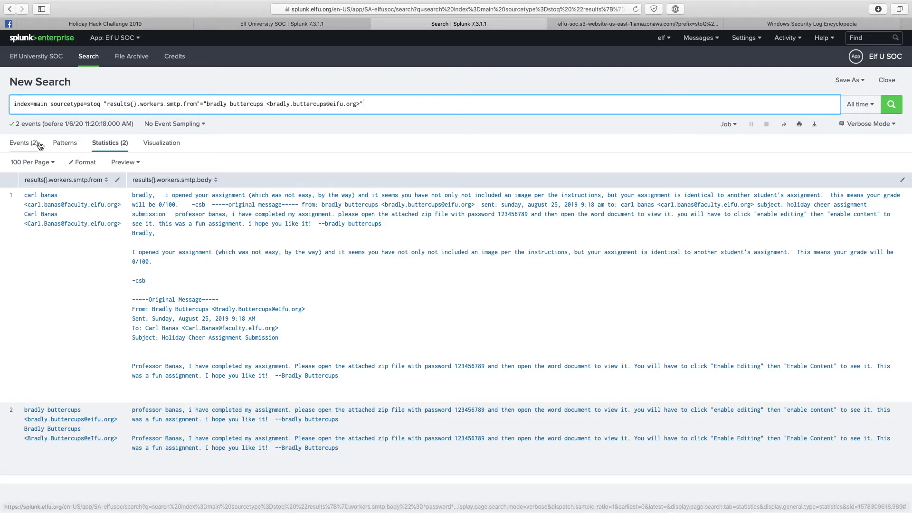
double_click(94, 104)
left_click_drag(82, 107, 49, 108)
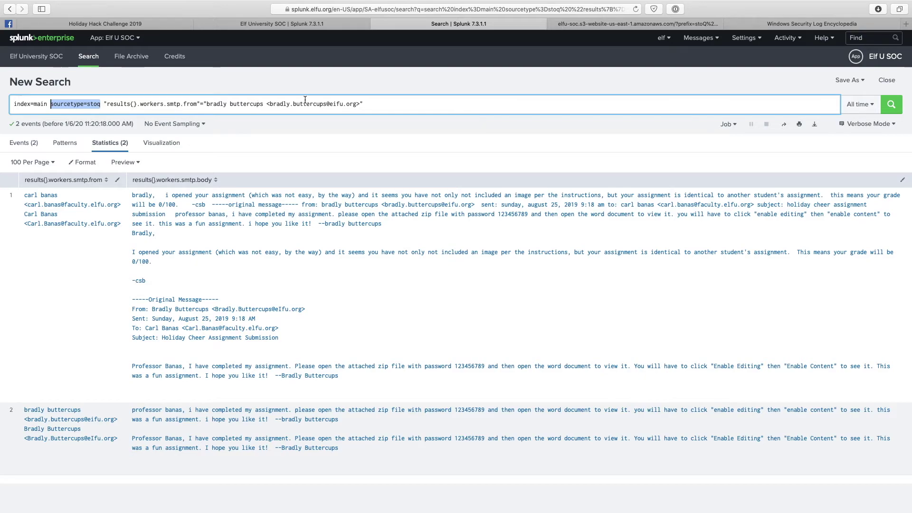
left_click(891, 104)
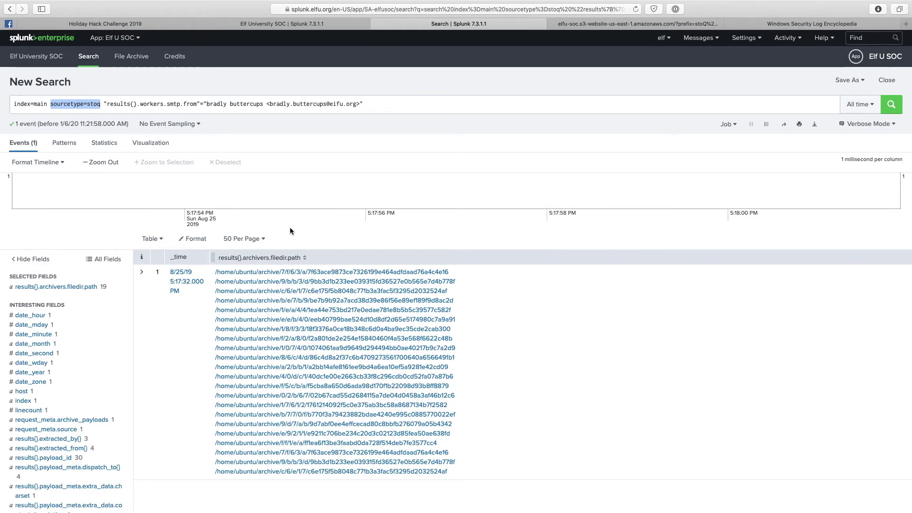
Change the events display from Table to List so the stoQ event is shown as structured JSON.
scroll(238, 323, "down", 2)
scroll(238, 323, "up", 2)
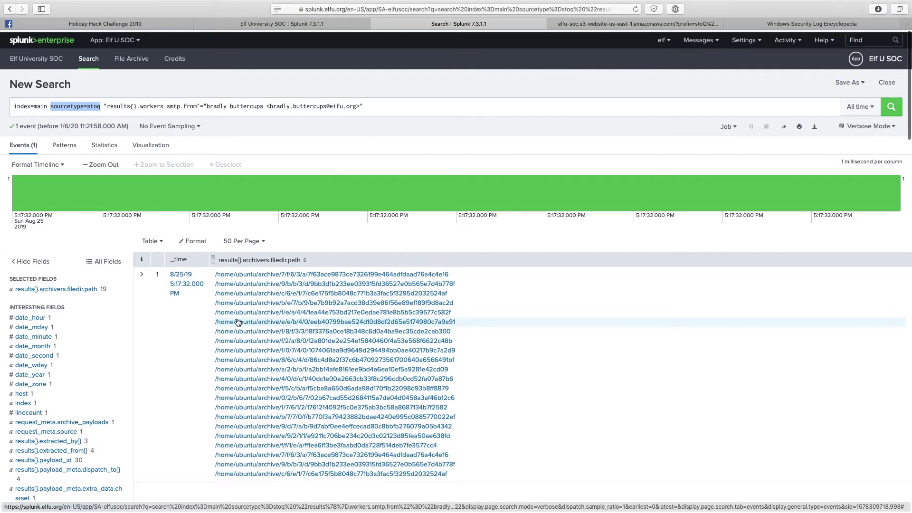
left_click(195, 238)
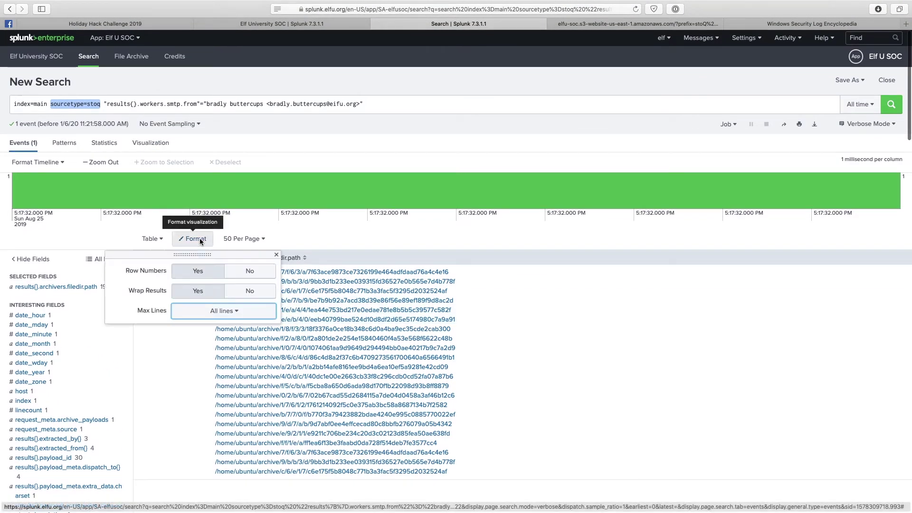
left_click(152, 239)
left_click(151, 257)
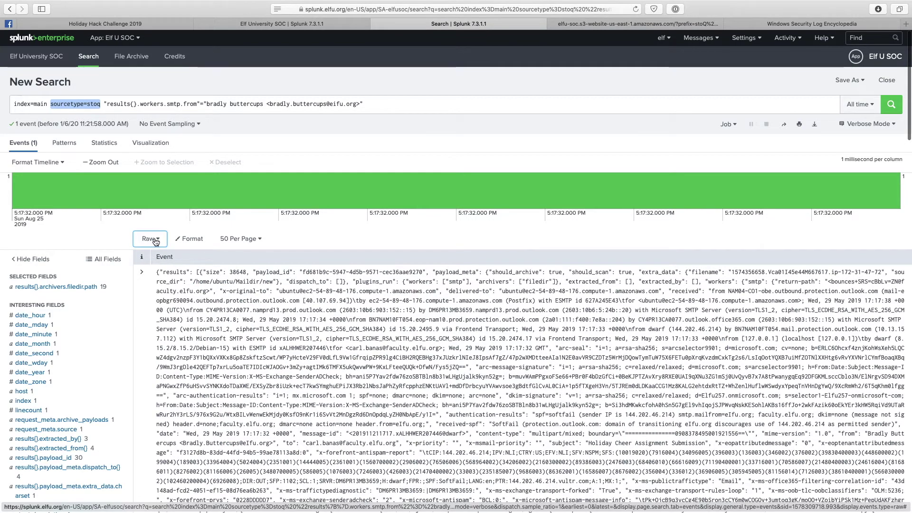
left_click(149, 238)
left_click(152, 271)
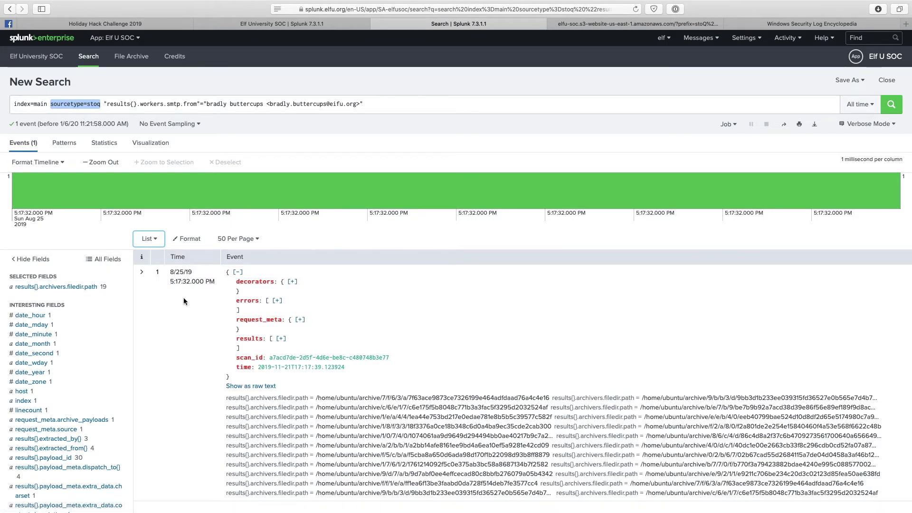
Expand the event's results array and its first three entries to examine the fields each entry contains.
left_click(281, 338)
scroll(209, 339, "down", 3)
scroll(209, 339, "up", 3)
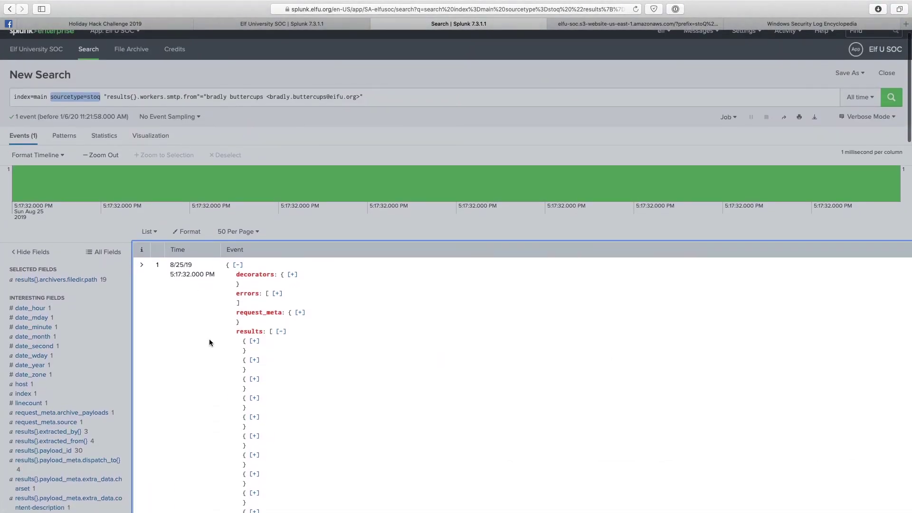
left_click(254, 341)
left_click(255, 341)
scroll(238, 333, "down", 3)
scroll(247, 249, "up", 1)
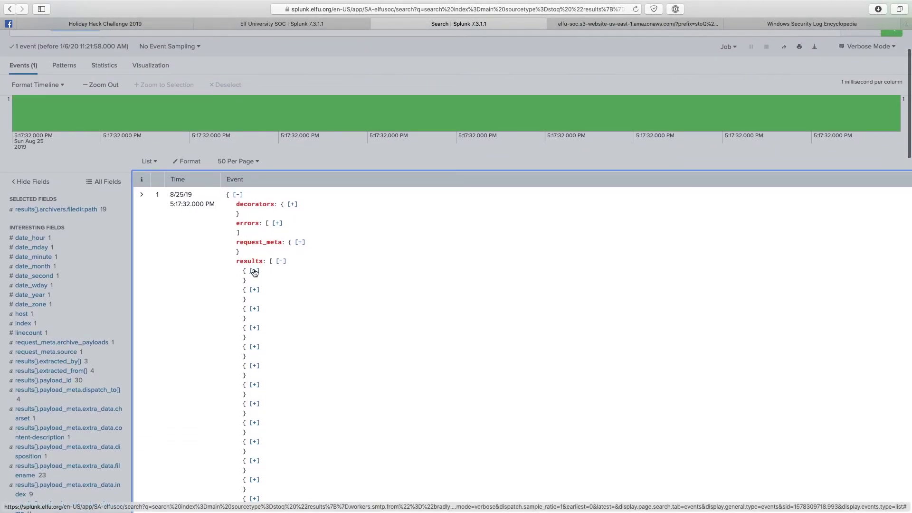
left_click(255, 270)
left_click(254, 423)
scroll(255, 425, "down", 3)
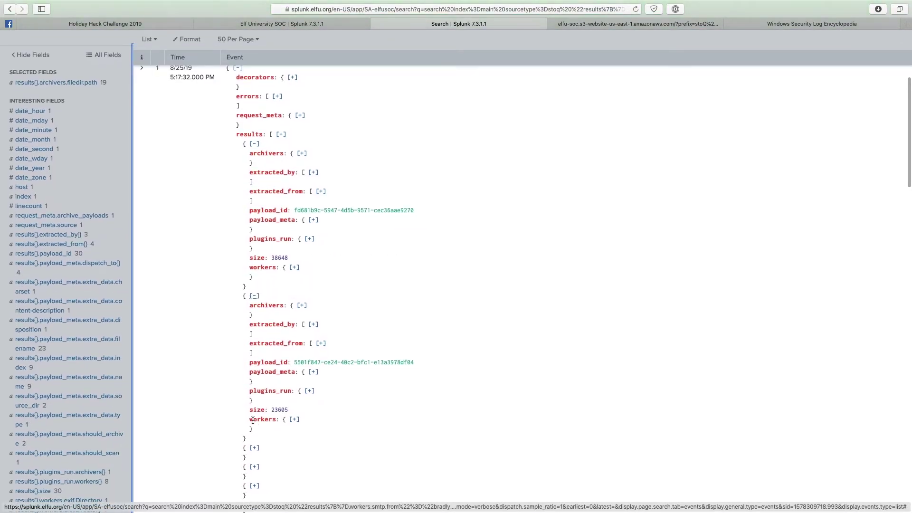
left_click(255, 449)
scroll(254, 442, "down", 5)
scroll(252, 433, "up", 10)
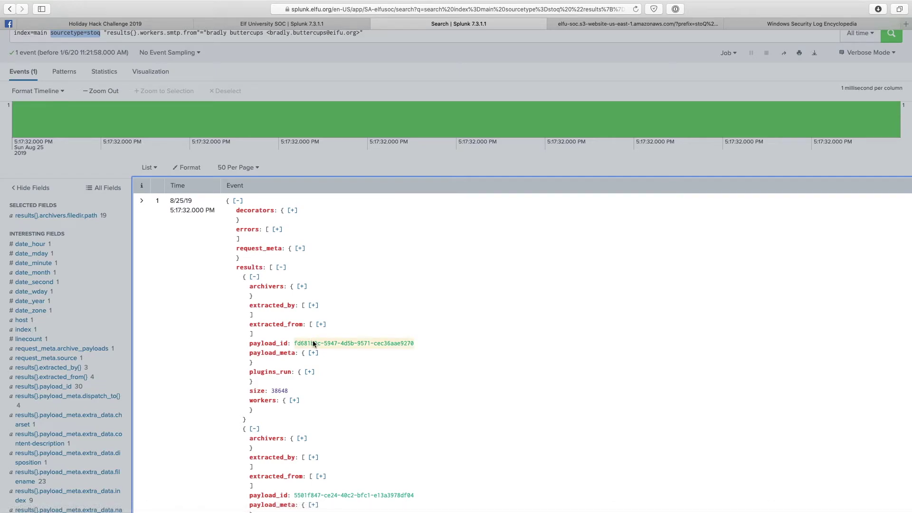
Expand archivers with its filedir and payload_meta with its extra_data in the first results entry.
left_click(302, 286)
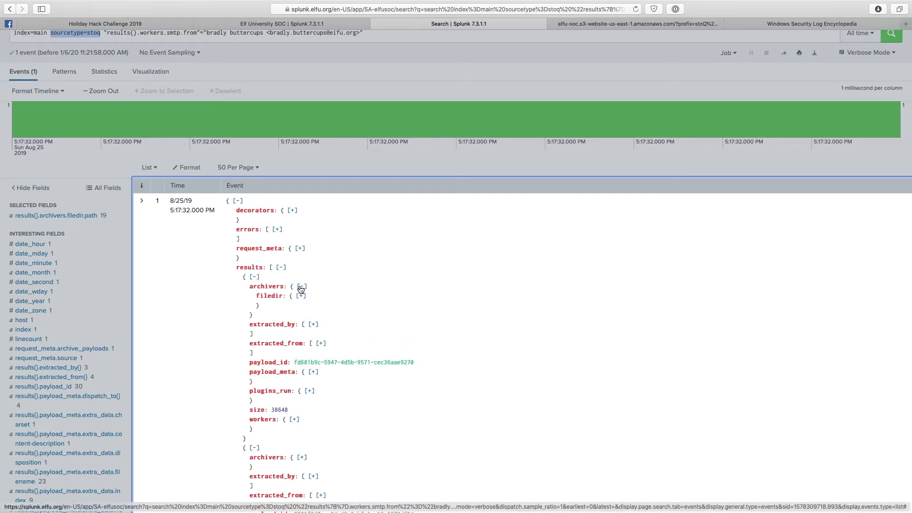
left_click(301, 295)
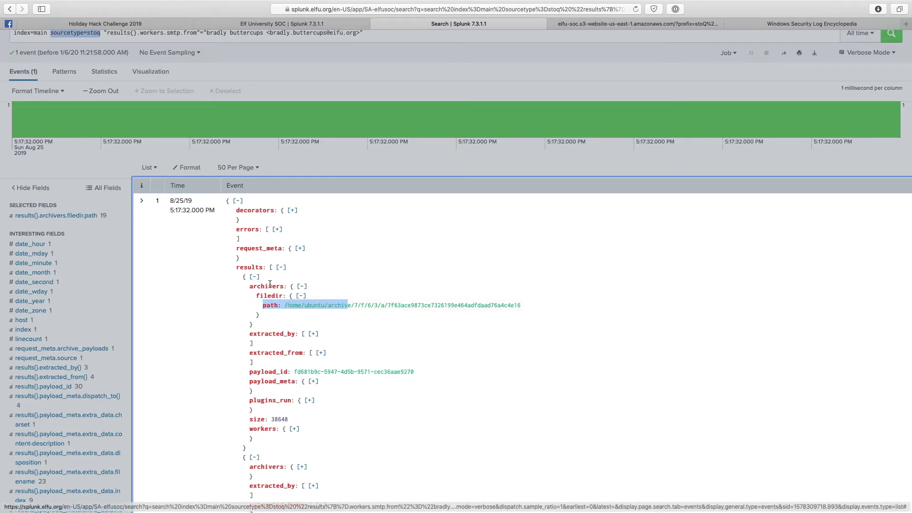
left_click_drag(248, 286, 328, 313)
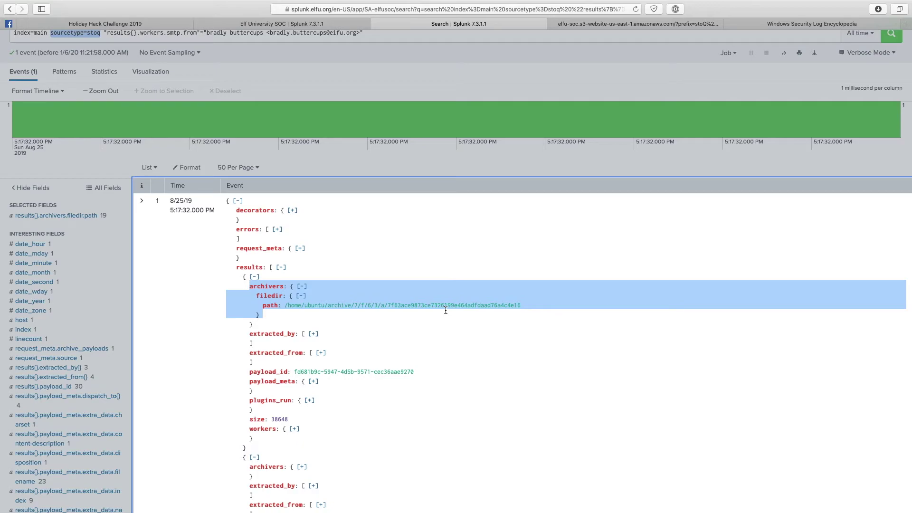
left_click(312, 381)
left_click(312, 410)
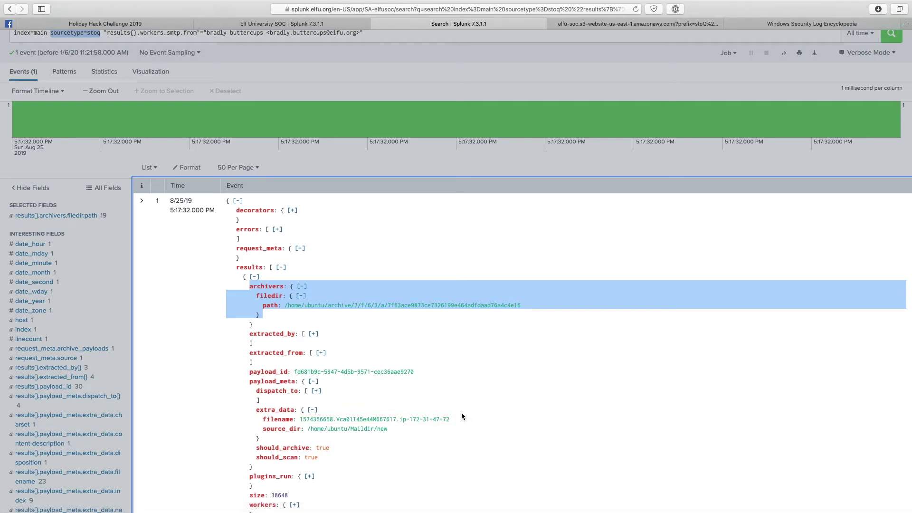
Compare the filename under payload_meta extra_data with the archive path under archivers filedir in the first results entry.
left_click_drag(462, 418, 258, 421)
left_click_drag(252, 382, 476, 421)
left_click(470, 422)
left_click_drag(250, 288, 286, 338)
left_click_drag(247, 395, 425, 435)
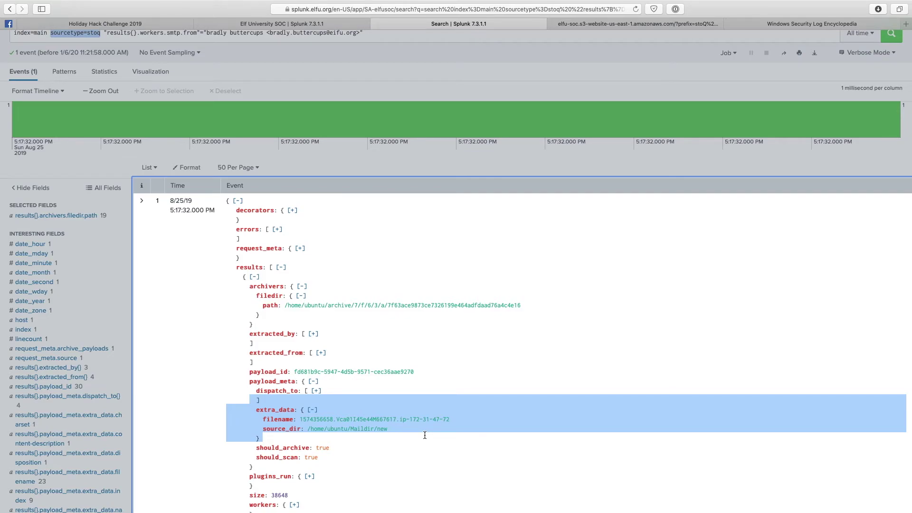
left_click(425, 432)
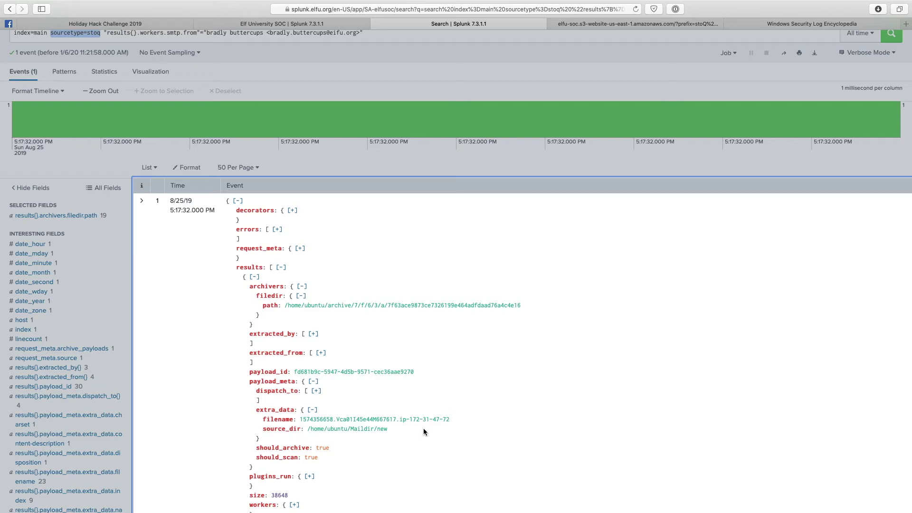
Extend the sender query to spath and mvexpand results{}, extract archivers.filedir.path as path and payload_meta.extra_data.filename as filename, filter path!="", and table filename, path.
key("super+Tab")
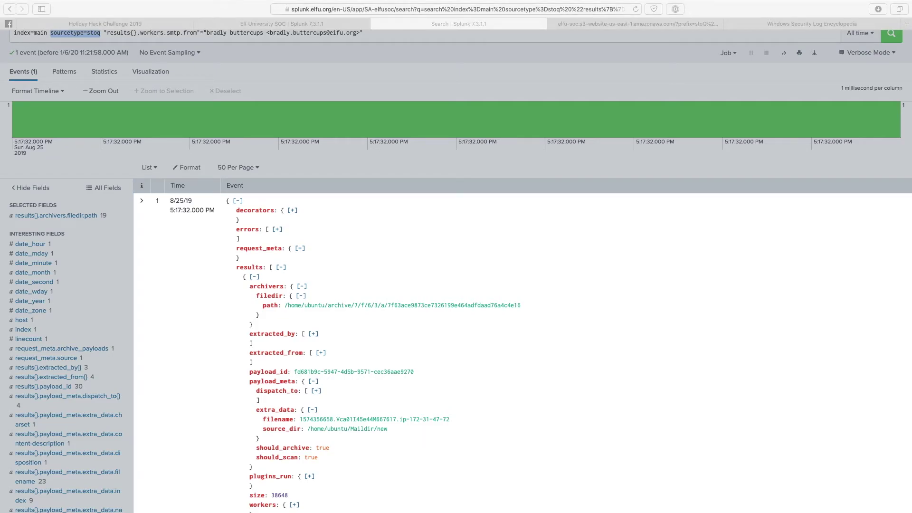
scroll(271, 167, "up", 3)
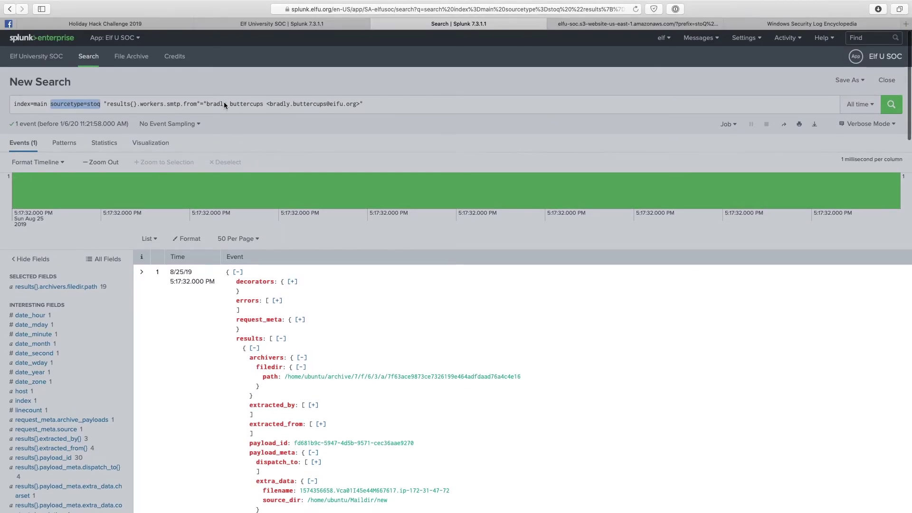
triple_click(225, 103)
key("super+v")
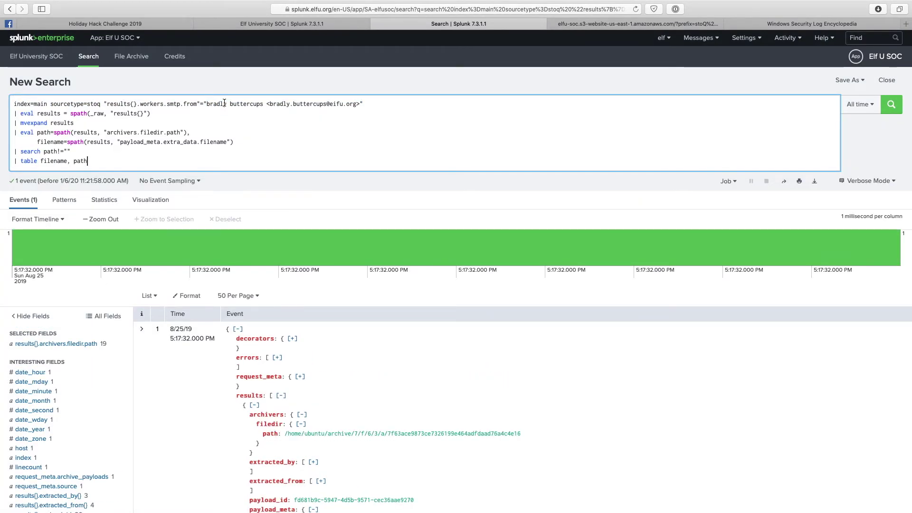
Review the query's sender filter, the spath line against the event's results array, and the mvexpand results line.
left_click_drag(103, 104, 374, 104)
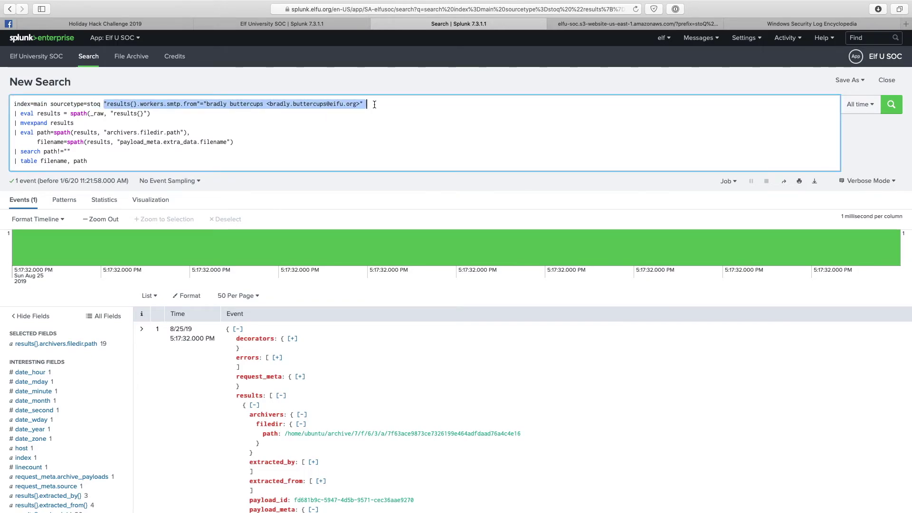
left_click_drag(151, 114, 28, 114)
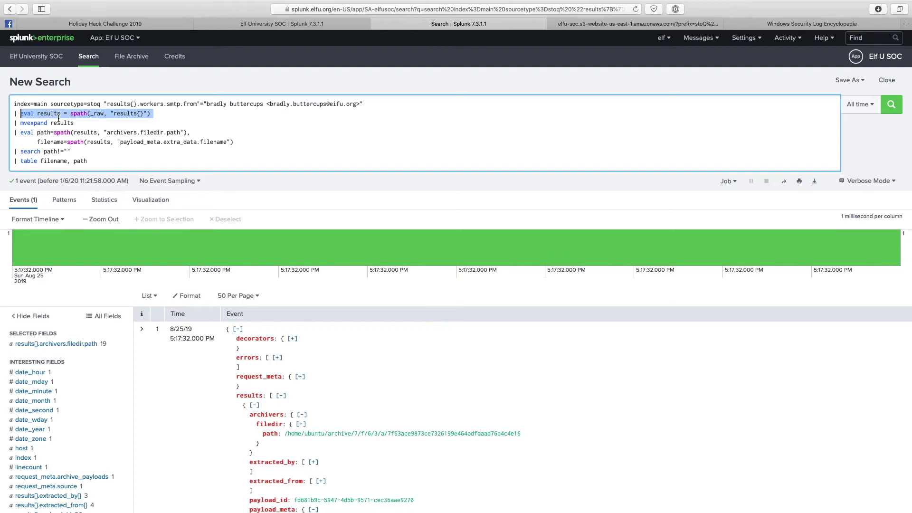
left_click_drag(233, 395, 266, 395)
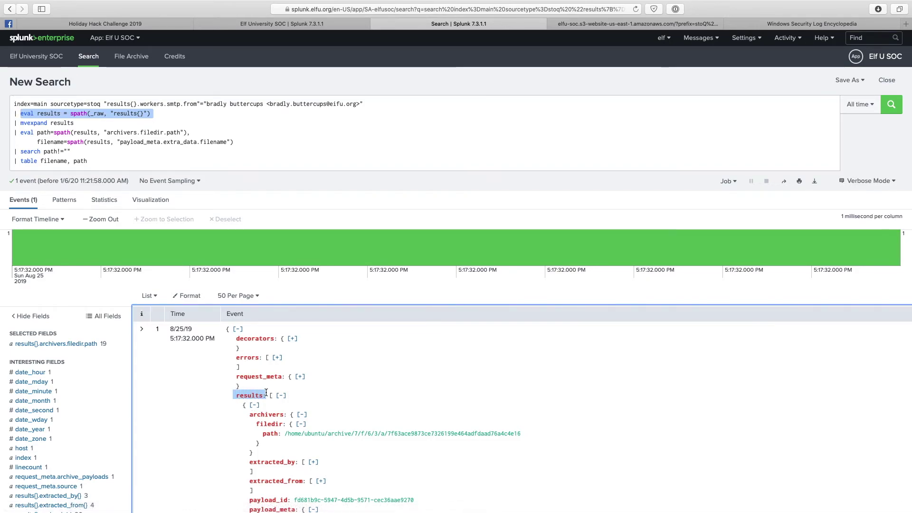
left_click(83, 125)
left_click_drag(83, 125, 20, 124)
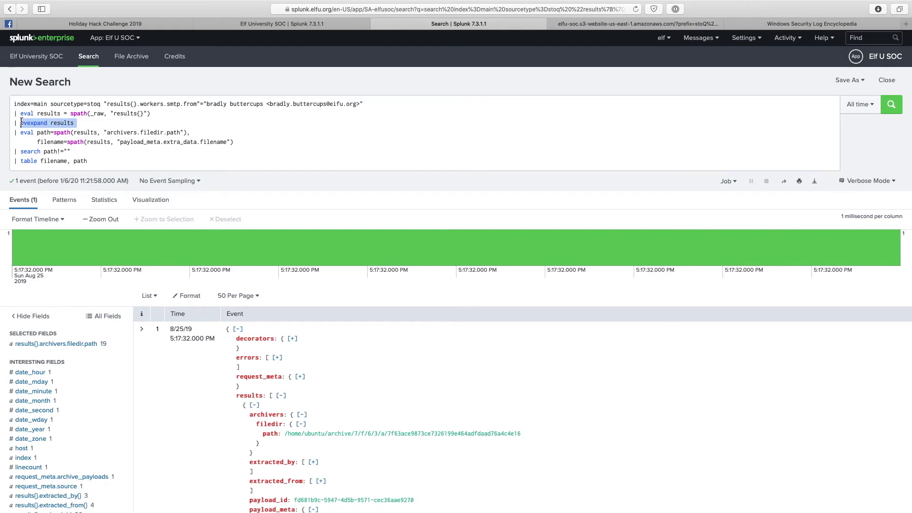
Collapse the first results entry and look over the separate entries that mvexpand splits apart.
left_click(255, 406)
left_click(254, 424)
left_click(255, 443)
scroll(259, 409, "down", 3)
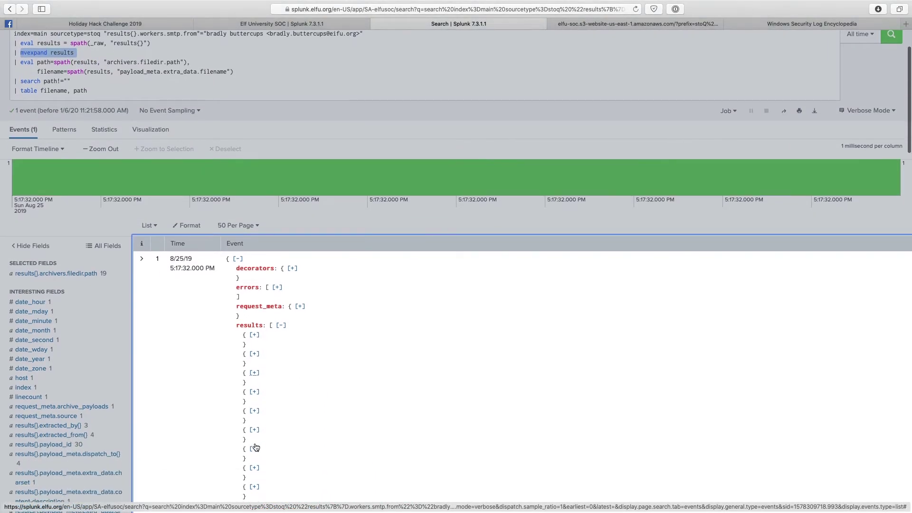
left_click(256, 354)
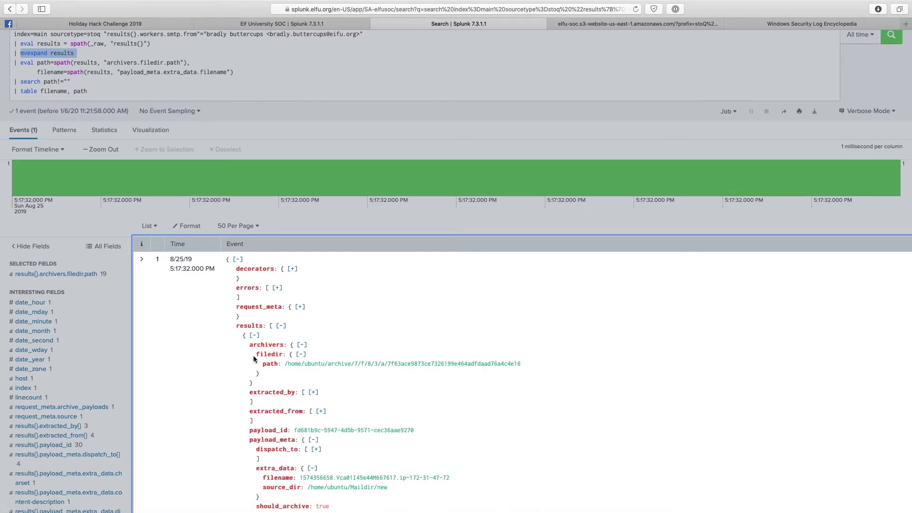
left_click(254, 336)
scroll(136, 180, "up", 3)
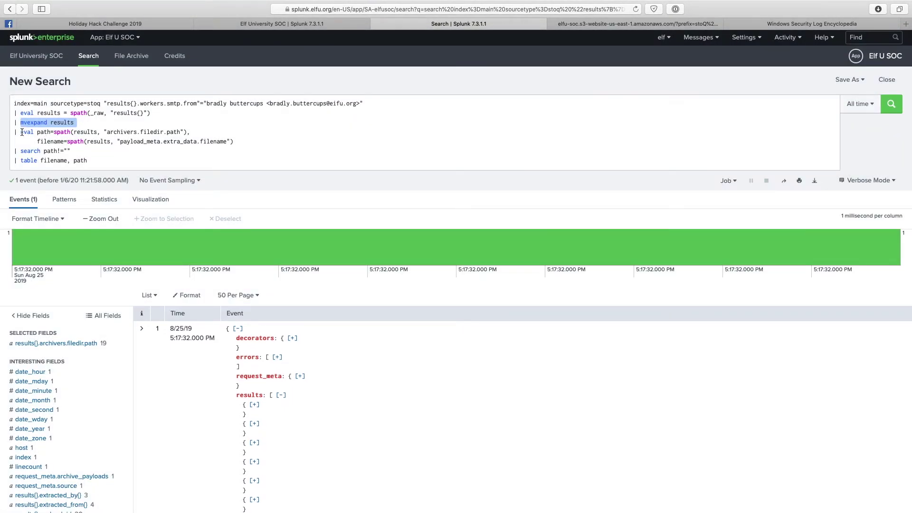
Review the eval lines that extract path from archivers.filedir.path and filename from payload_meta.extra_data.filename.
left_click_drag(22, 132, 234, 139)
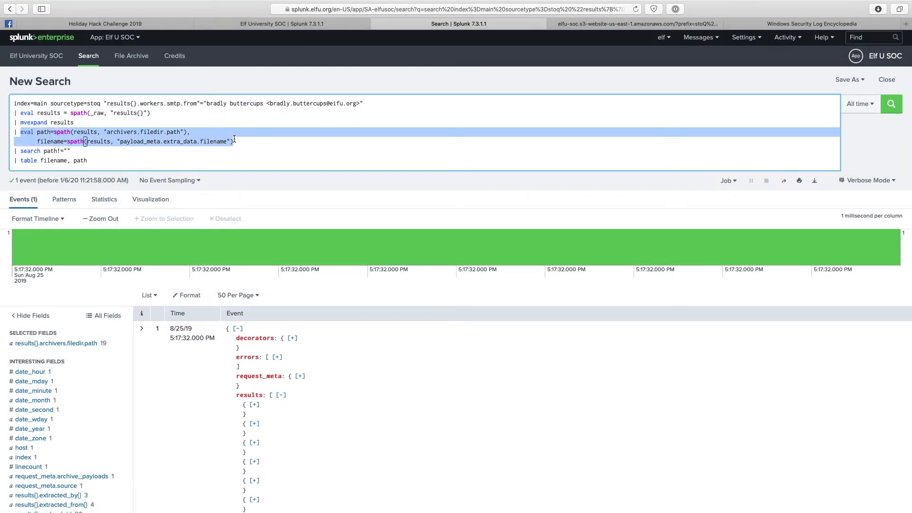
left_click(114, 132)
left_click_drag(40, 142, 183, 132)
left_click_drag(122, 142, 231, 142)
left_click(243, 144)
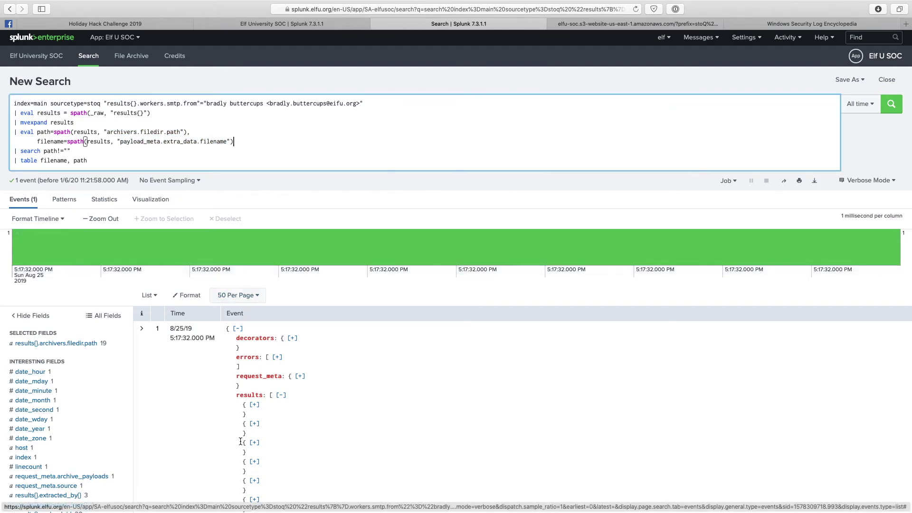
Expand the first results entry and trace the archivers filedir path and payload_meta extra_data filename used in the query's spath expressions.
left_click(254, 404)
scroll(256, 408, "down", 3)
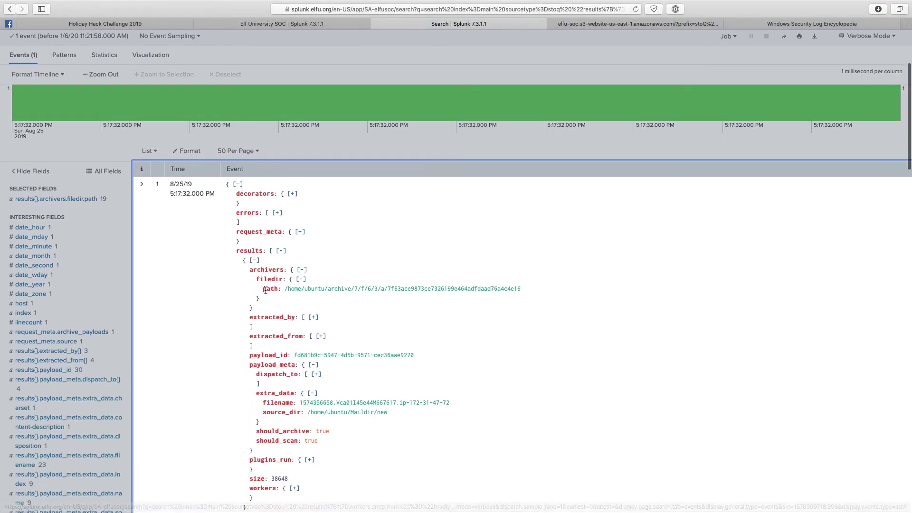
scroll(255, 407, "up", 3)
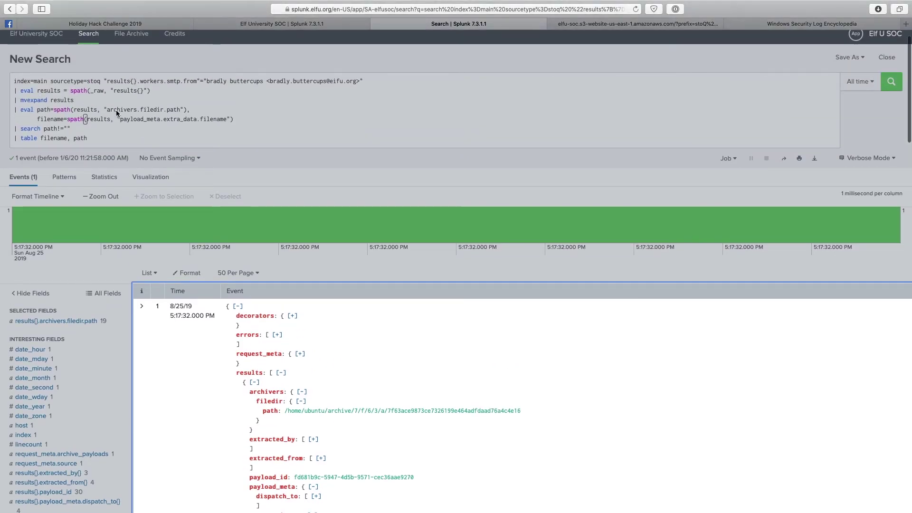
left_click_drag(249, 392, 277, 410)
scroll(277, 410, "down", 2)
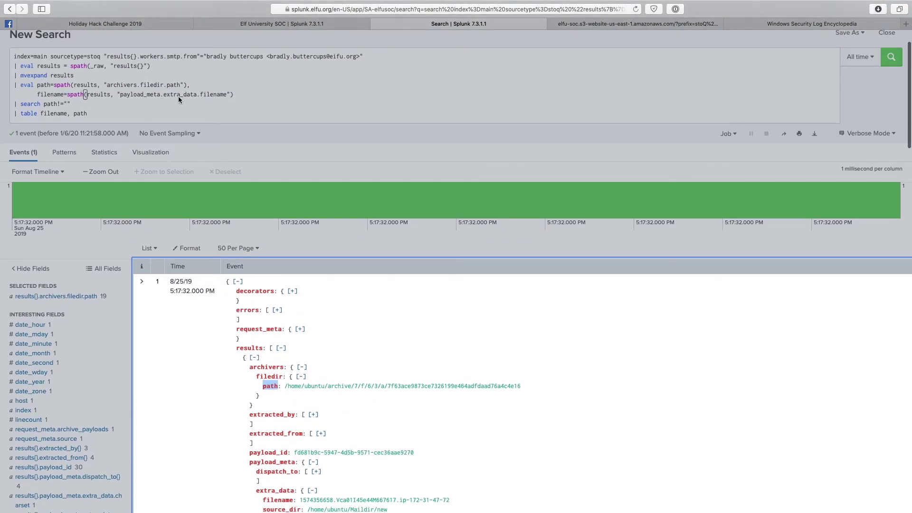
scroll(248, 418, "down", 5)
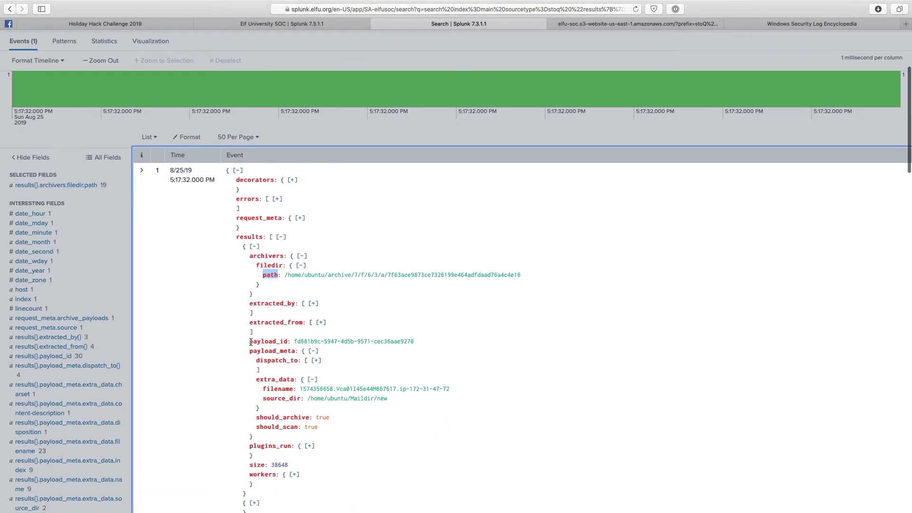
left_click_drag(250, 351, 301, 389)
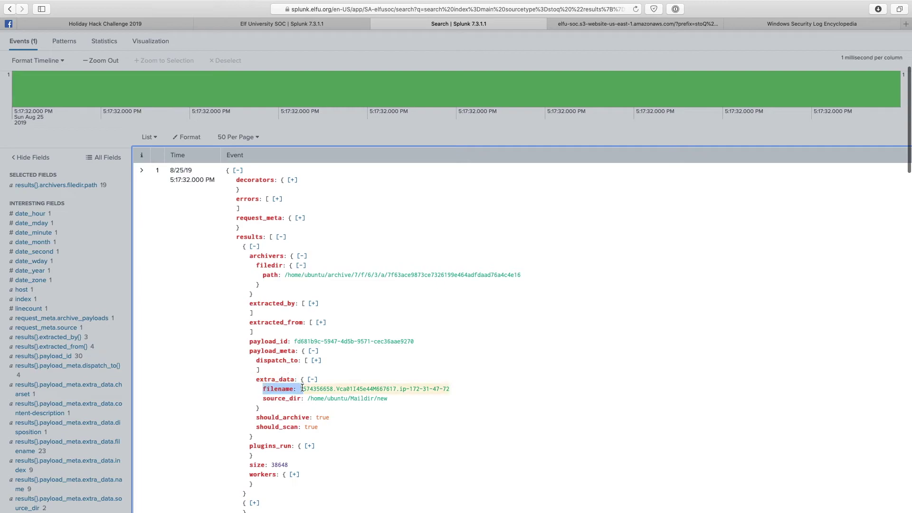
left_click(337, 364)
scroll(320, 296, "up", 6)
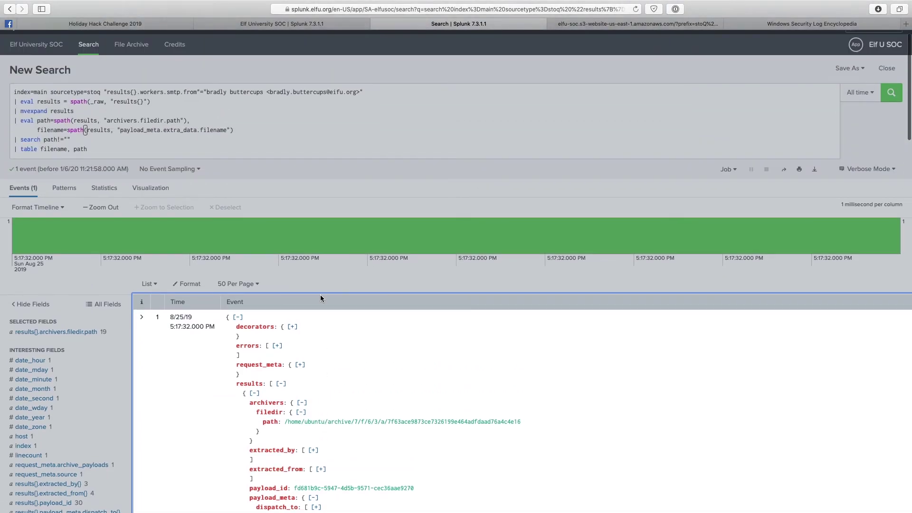
Check the path!="" filter line and run the extended search to table filename and path.
scroll(320, 295, "up", 1)
left_click(105, 155)
left_click(105, 154)
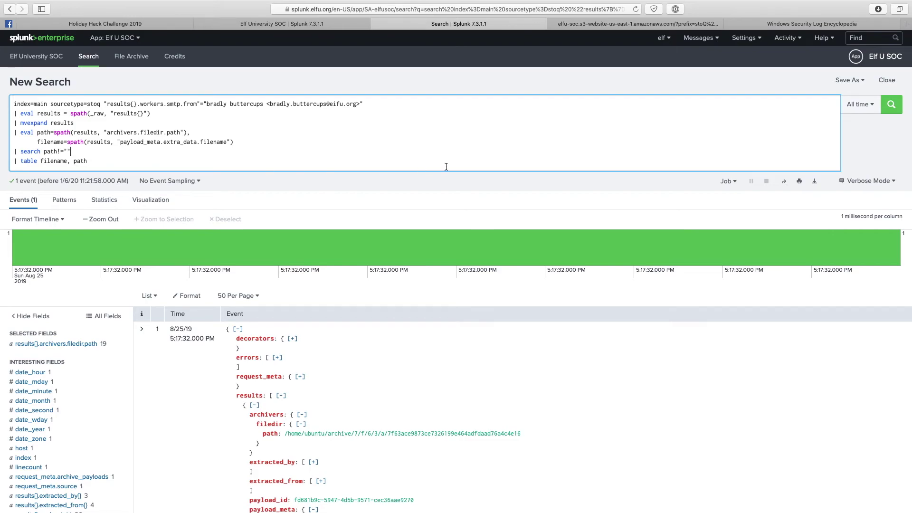
left_click(891, 111)
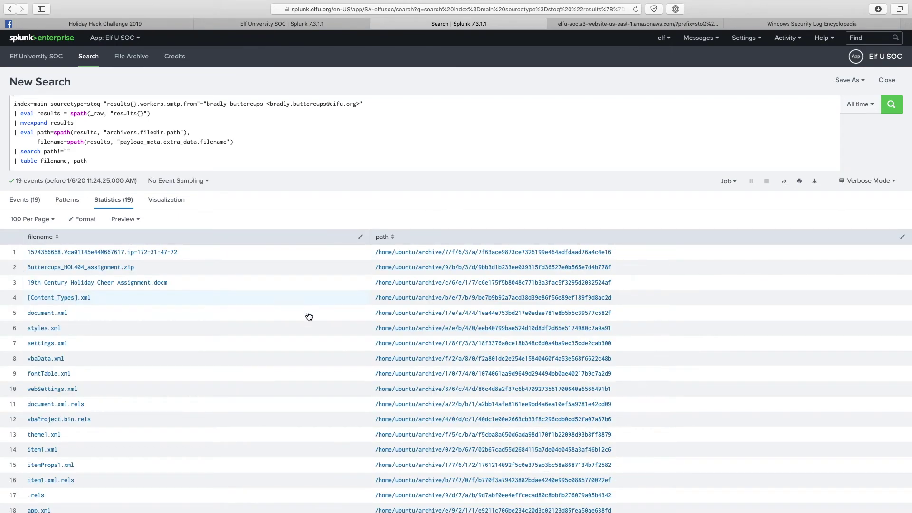
Look over the zip and docm rows in the results and copy the archive path of 19th Century Holiday Cheer Assignment.docm.
scroll(217, 329, "down", 2)
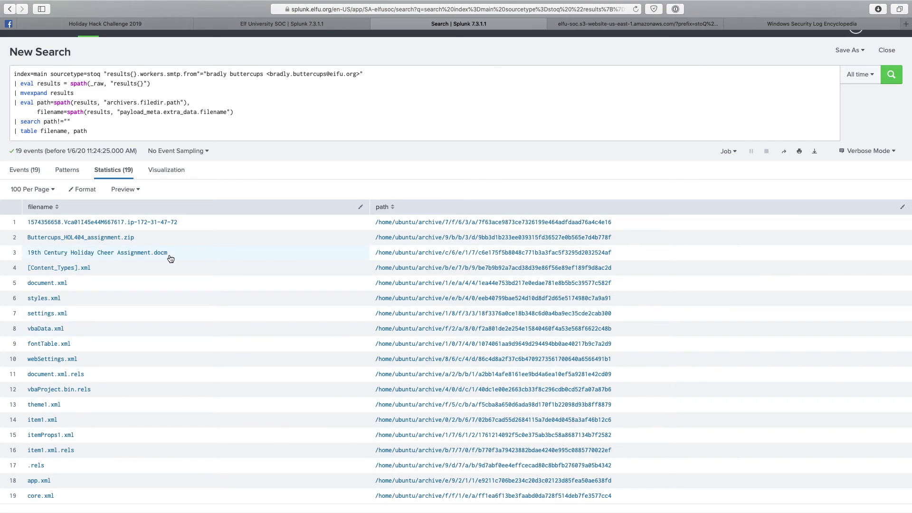
triple_click(143, 238)
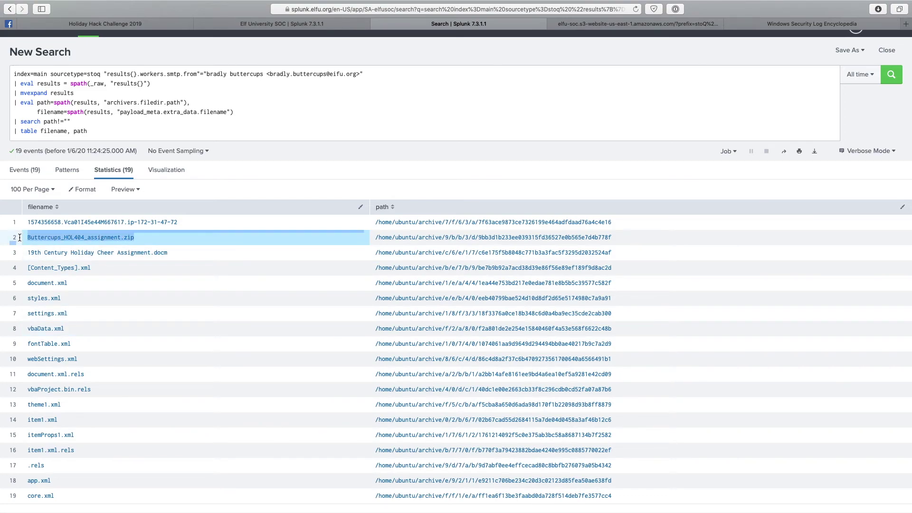
left_click_drag(177, 253, 27, 251)
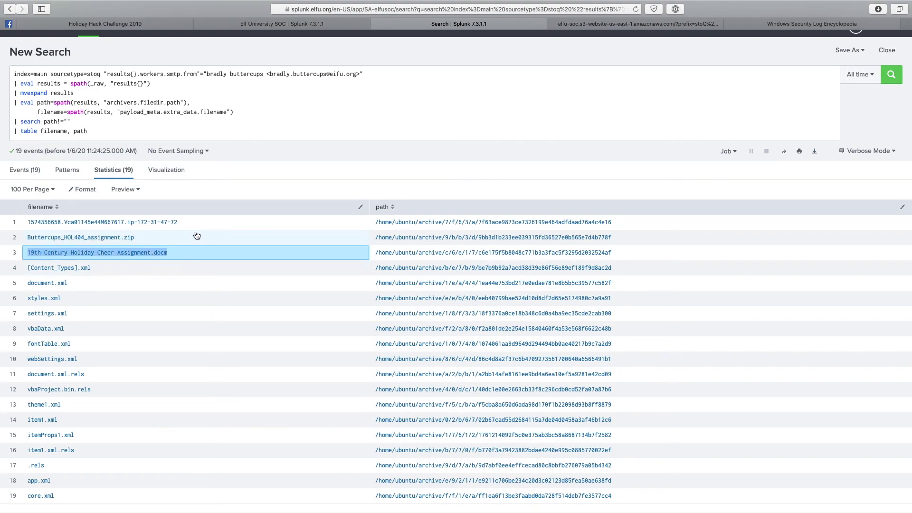
left_click_drag(625, 255, 370, 255)
key("super+c")
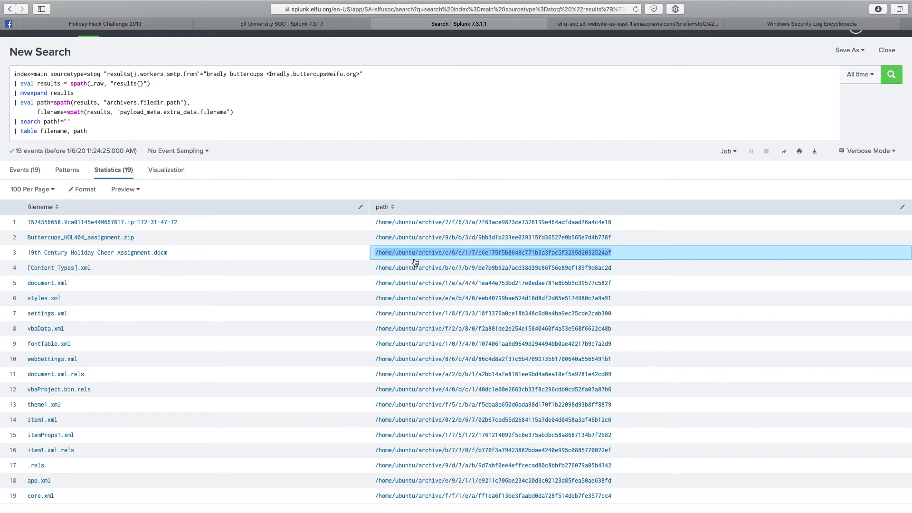
Open the copied docm path under stoQ Artifacts in the S3 file archive and go to its parent folder, archive/c/6/e/1/7/.
left_click(637, 34)
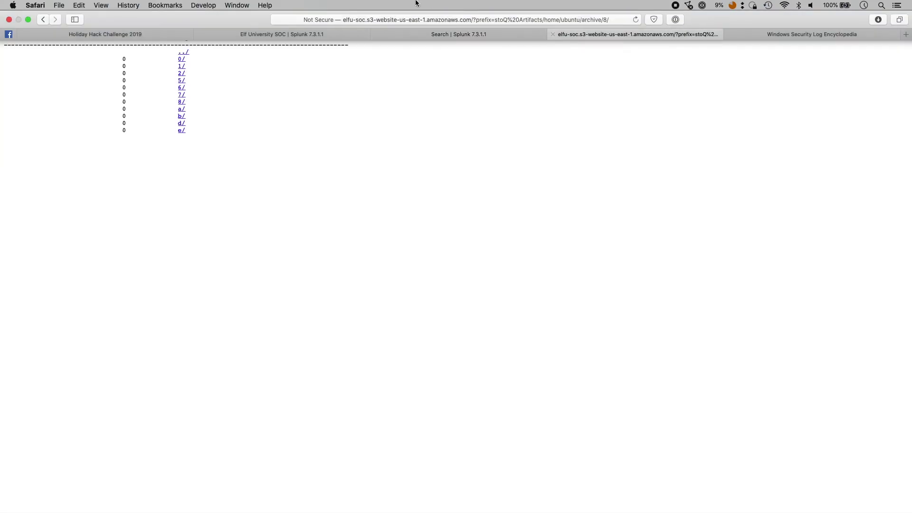
left_click(458, 20)
left_click_drag(481, 20, 579, 20)
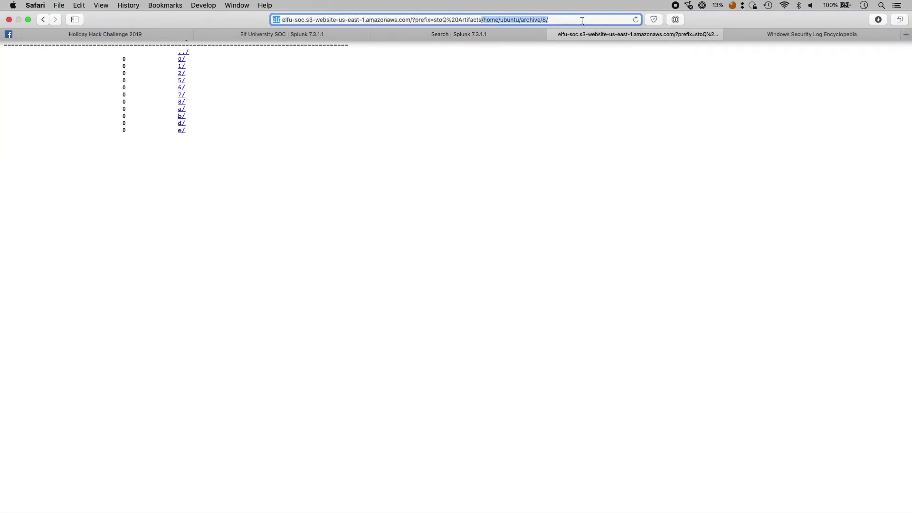
key("super+v")
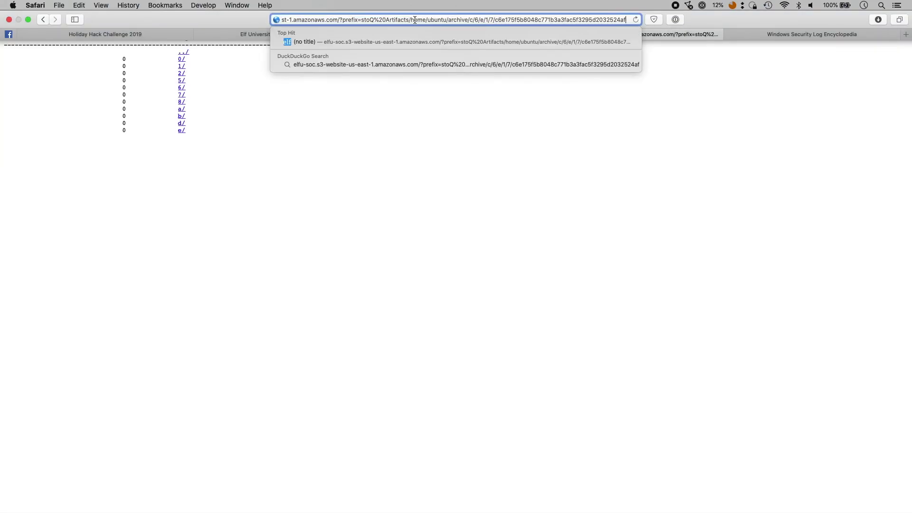
key("Return")
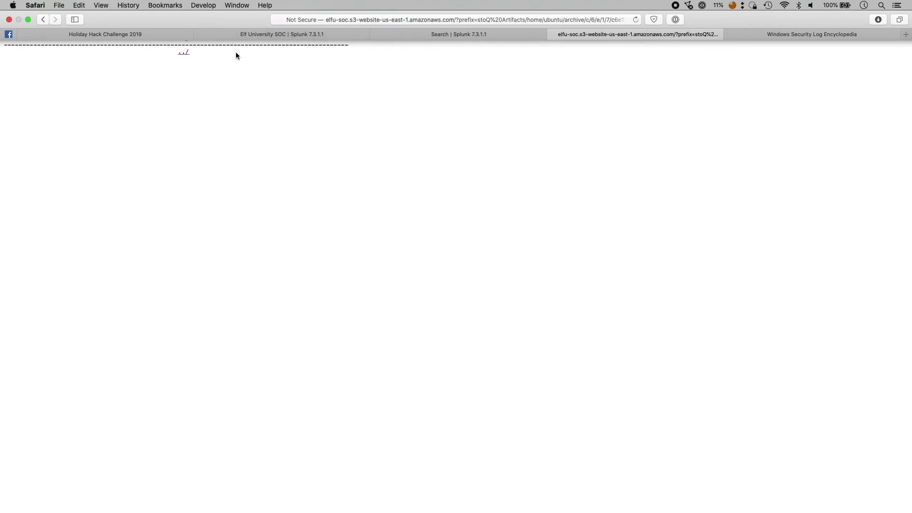
left_click(239, 59)
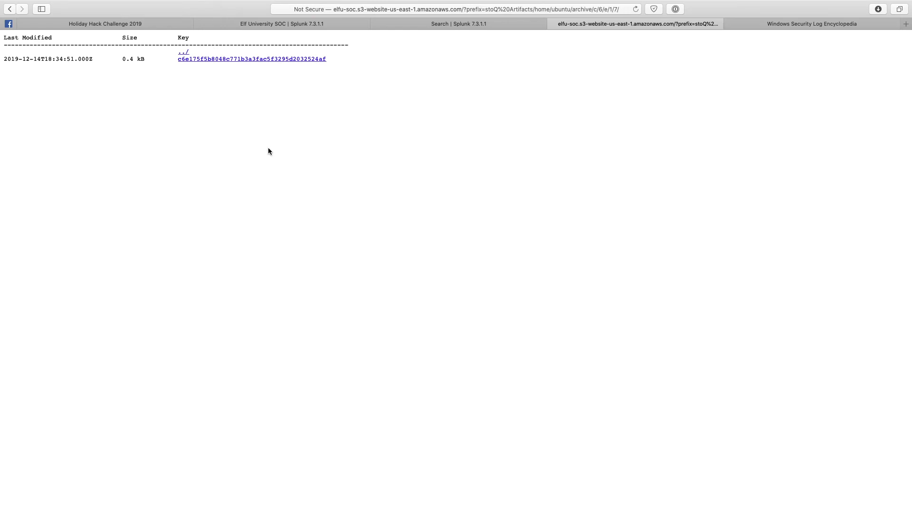
Switch to the terminal, list the C6-Splunk folder in long format and print the contents of c6e175f5b8048c771b3a3fac5f3295d2032524af.
key("ctrl+Right")
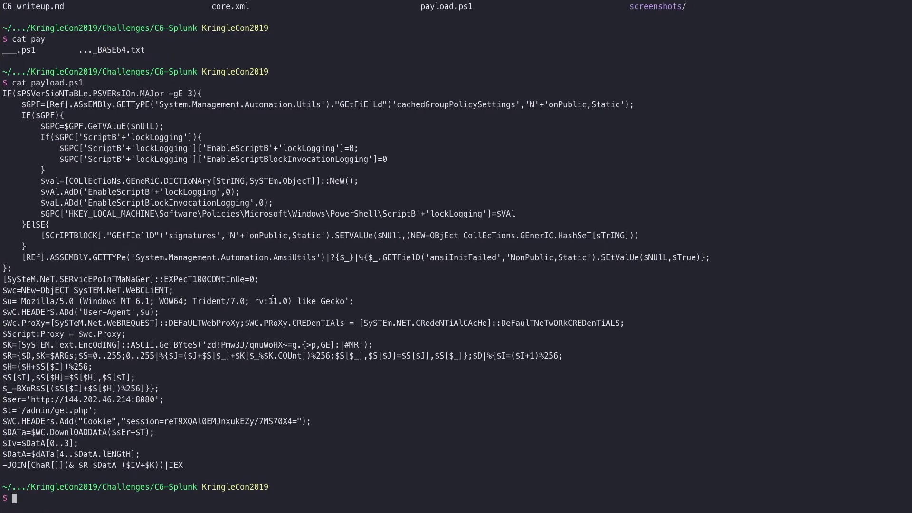
type("ls -l")
key("Return")
type("cat c6")
key("Tab")
key("Tab")
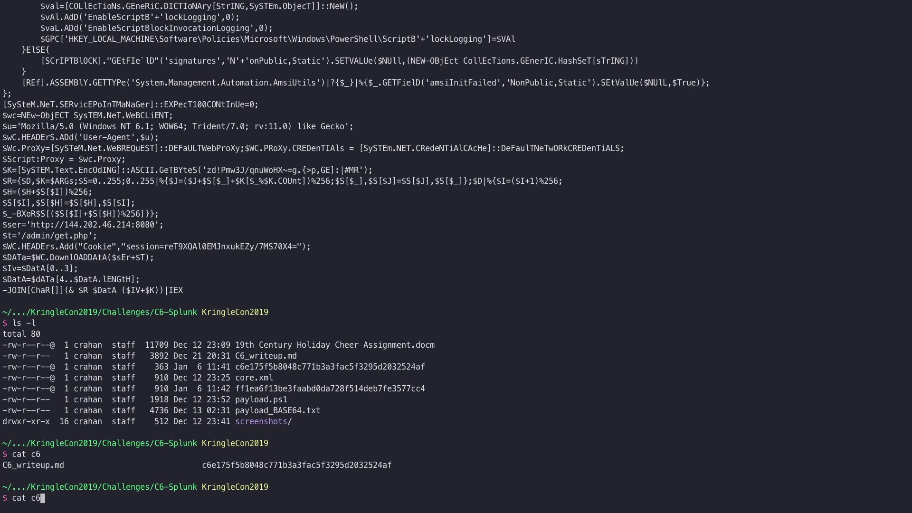
type("e")
key("Tab")
key("Return")
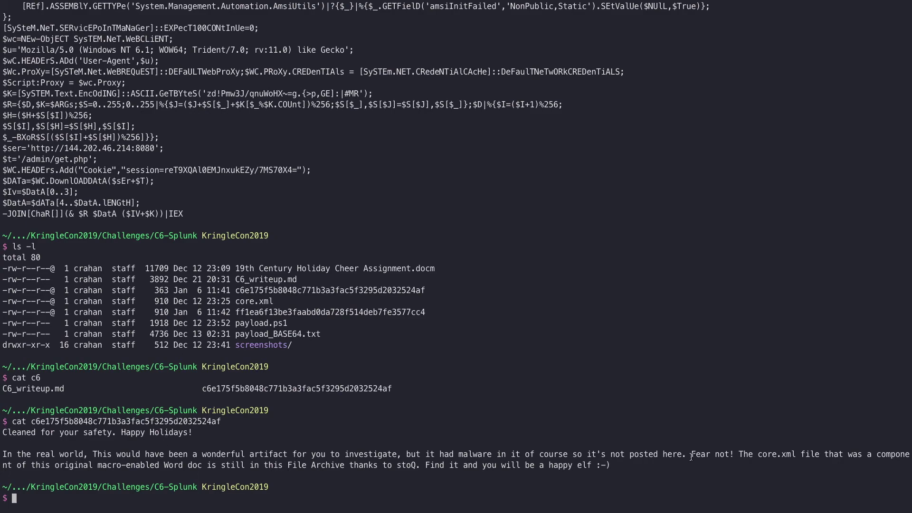
Read the printed note's hint about the core.xml file and the File Archive.
left_click_drag(734, 455, 818, 456)
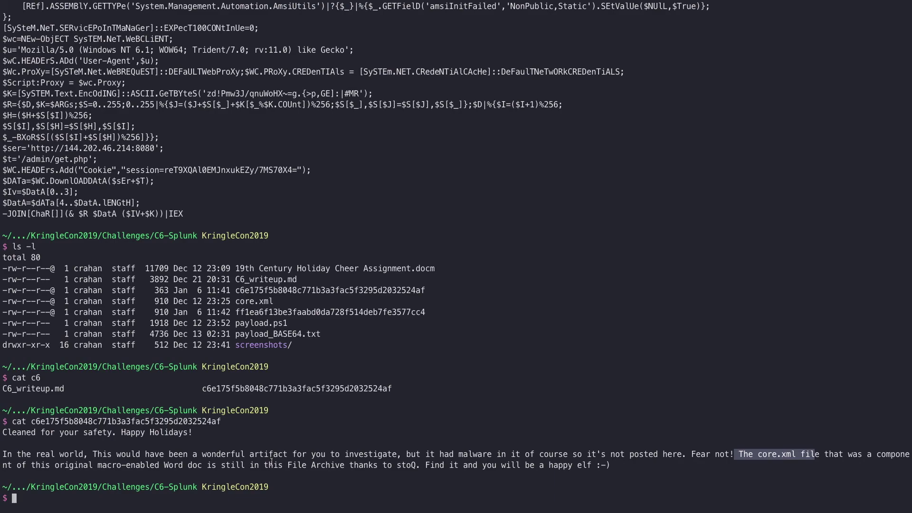
left_click_drag(293, 465, 482, 468)
left_click(482, 468)
Switch back to the Splunk search results and locate the core.xml row with its archive path.
key("ctrl+Left")
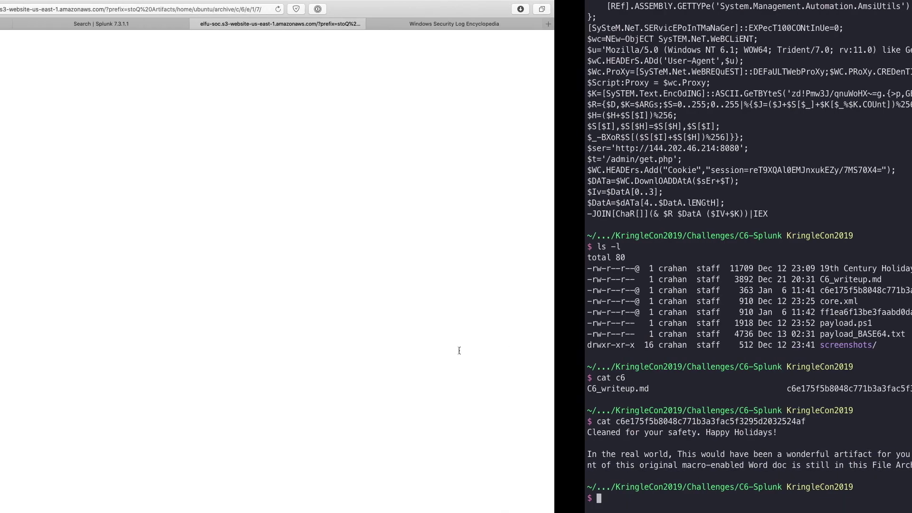
left_click(285, 24)
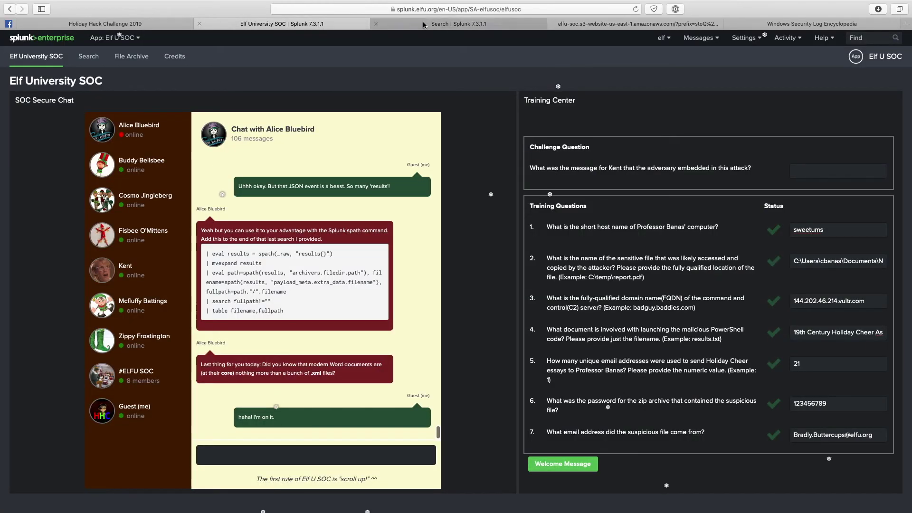
left_click(458, 24)
scroll(209, 376, "down", 2)
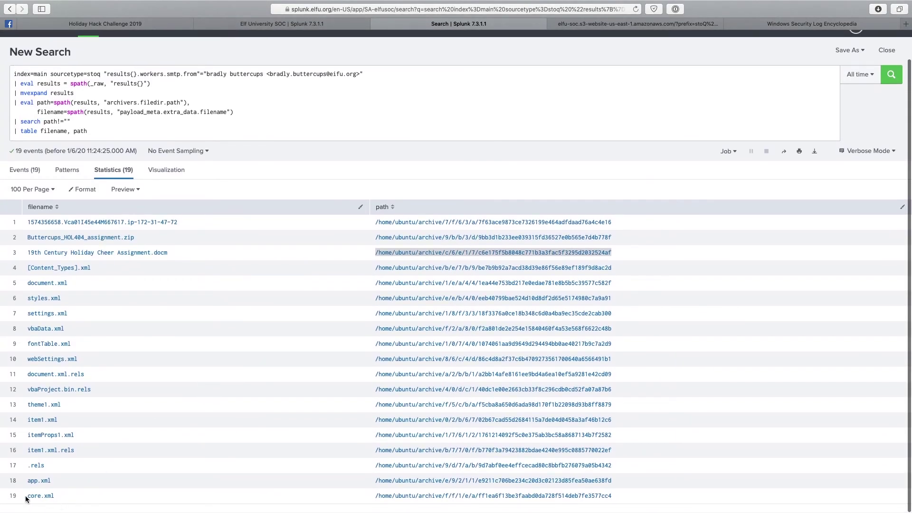
left_click(27, 497)
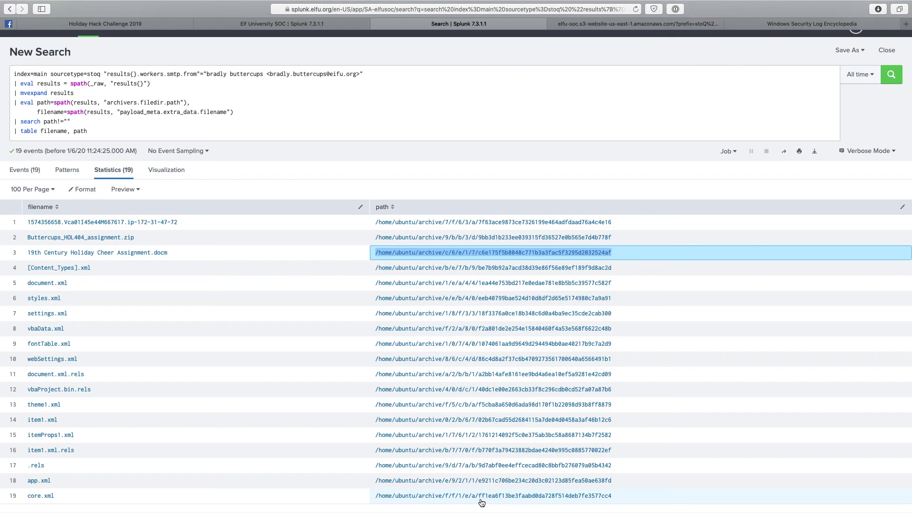
Switch to the terminal, list the folder again and print the archived core.xml, ff1ea6f13be3faabd0da728f514deb7fe3577cc4.
key("super+Tab")
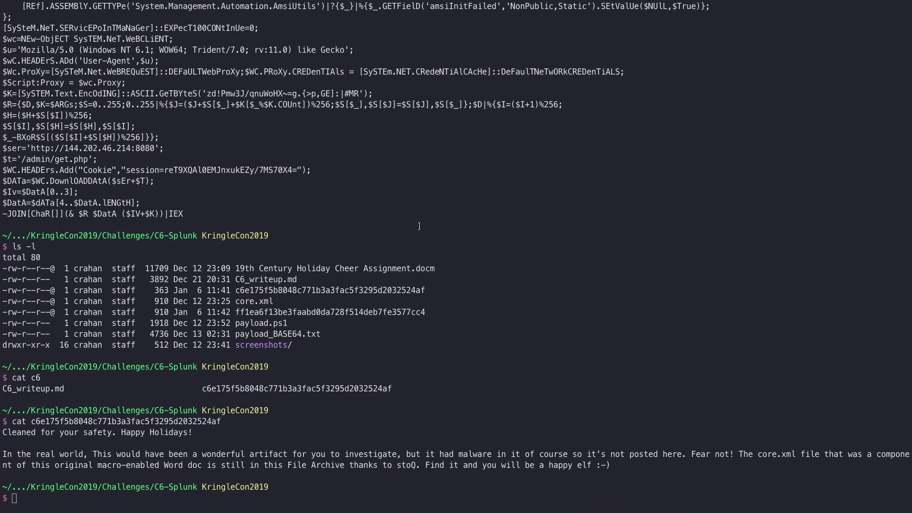
type("ls -l")
key("Return")
type("a")
key("BackSpace")
type("cat ff")
key("Tab")
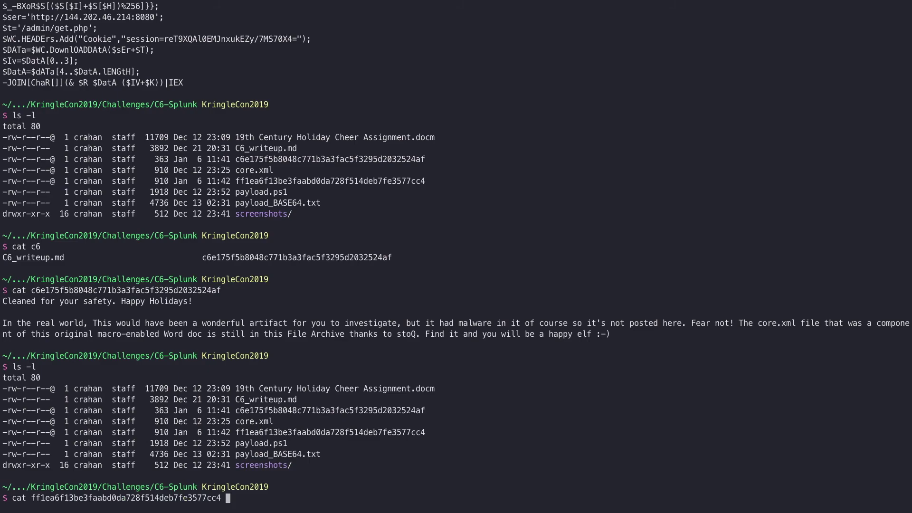
key("Return")
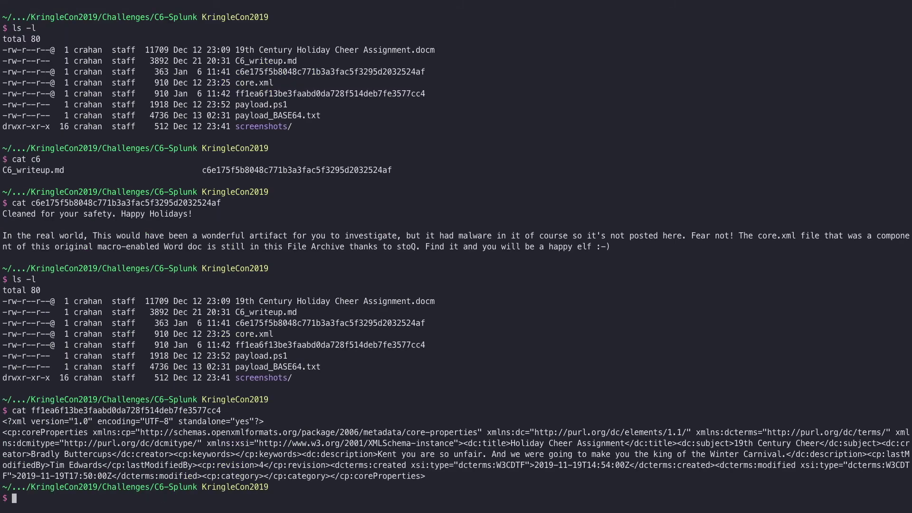
Find the dc:description element in the printed XML and copy its message text without the tags.
left_click_drag(302, 455, 867, 455)
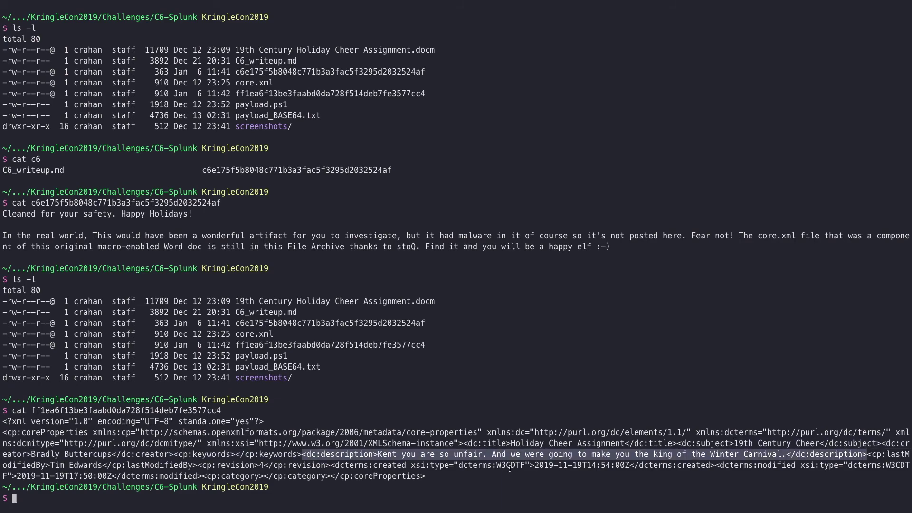
left_click(395, 452)
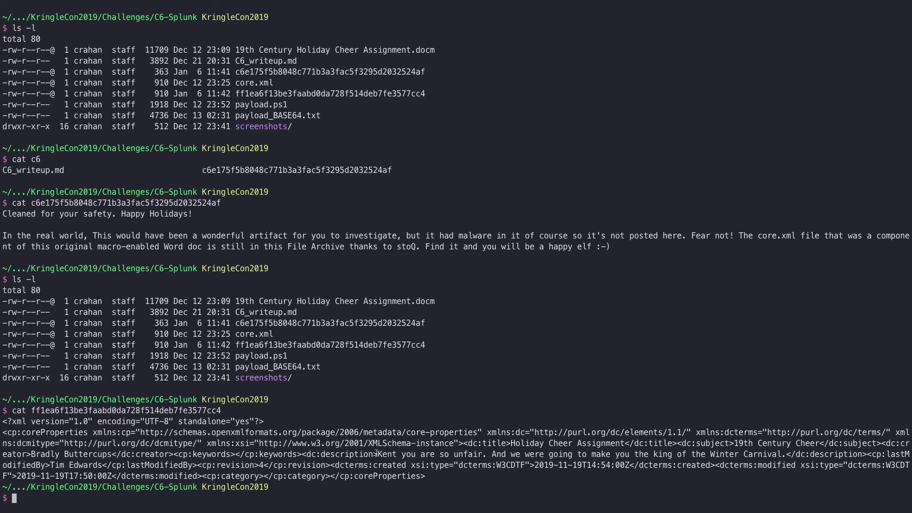
left_click_drag(379, 454, 786, 454)
key("super+c")
Answer the SOC challenge question with "Kent you are so unfair. And we were going to make you the king of the Winter Carnival.".
key("ctrl+Left")
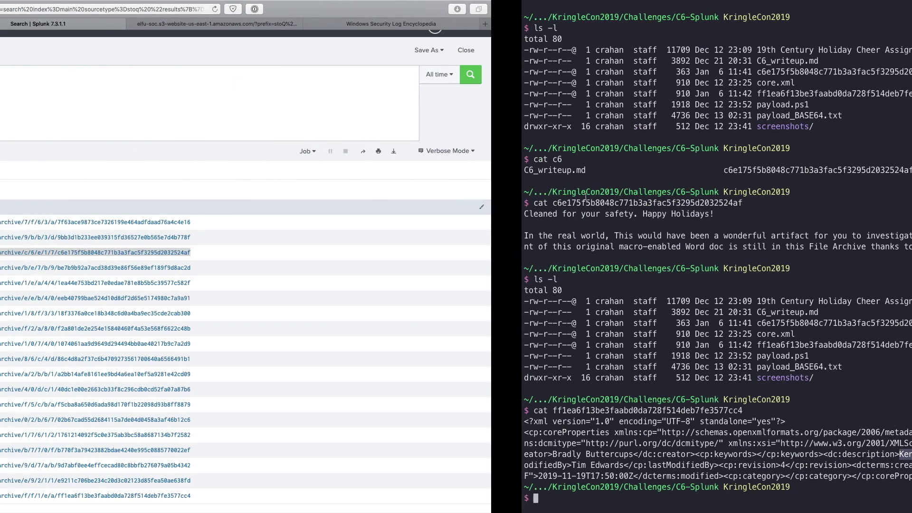
left_click(318, 26)
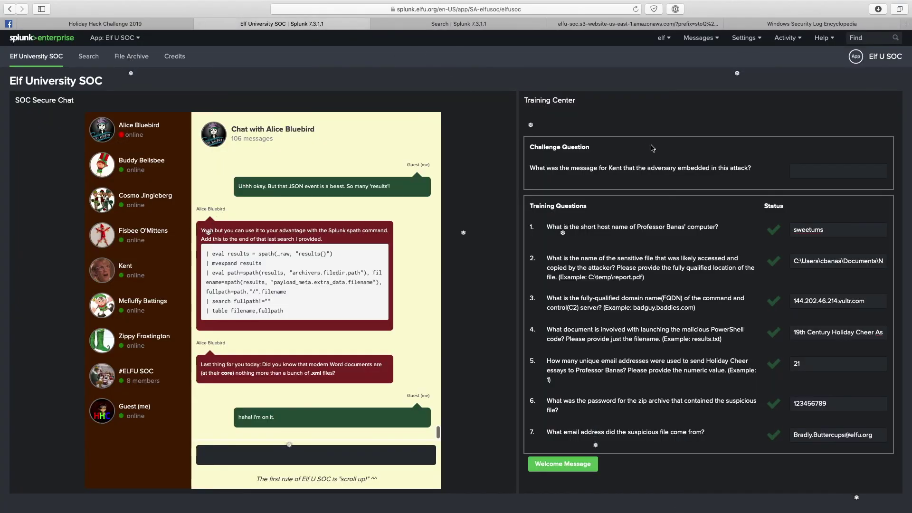
left_click(811, 171)
key("super+v")
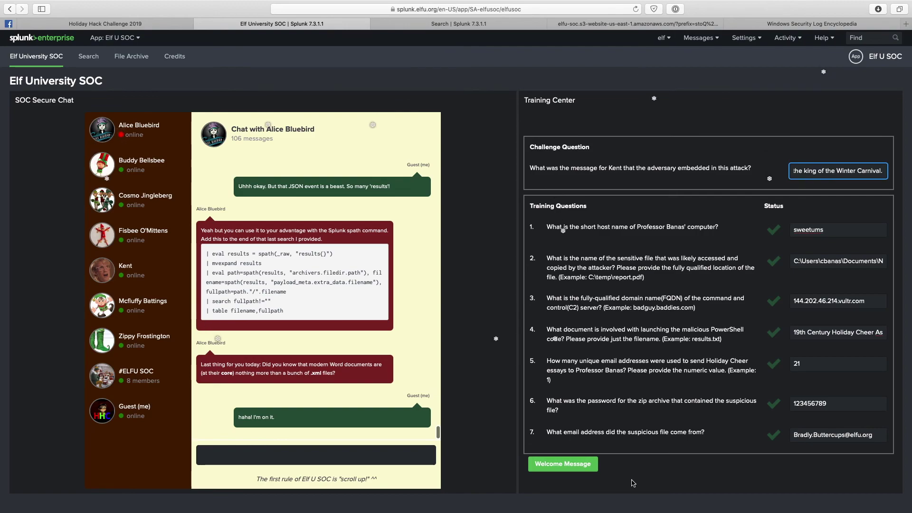
Submit the entered challenge answer about the message for Kent and dismiss the results dialog.
key("Return")
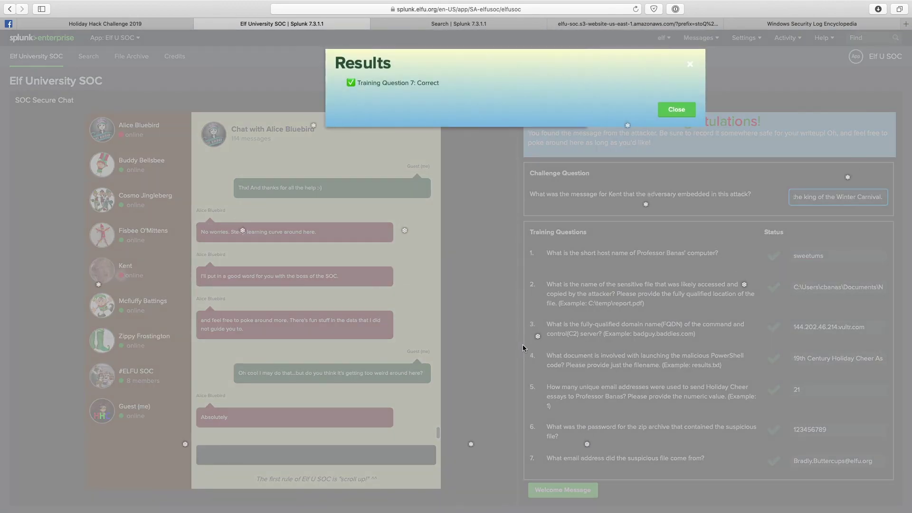
left_click(677, 109)
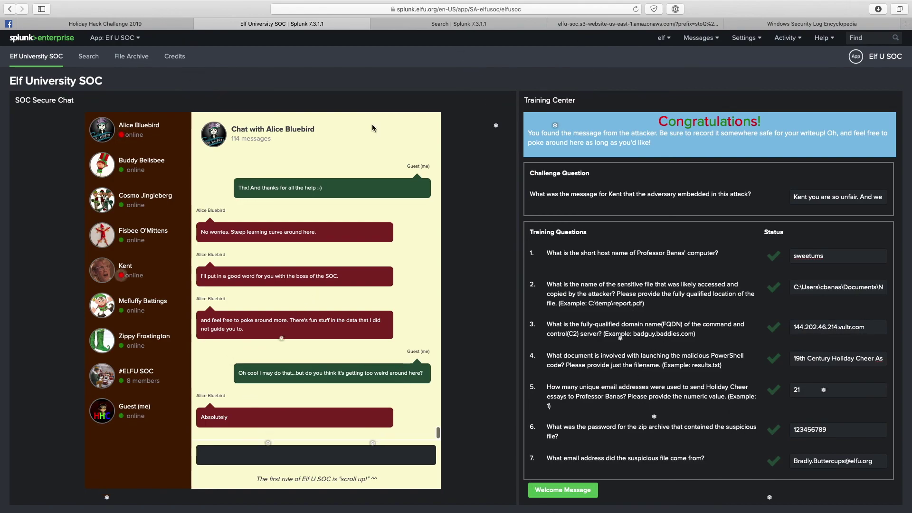
Switch to the Holiday Hack Challenge 2019 game and open objective 6) Splunk in the player badge's objectives.
left_click(136, 25)
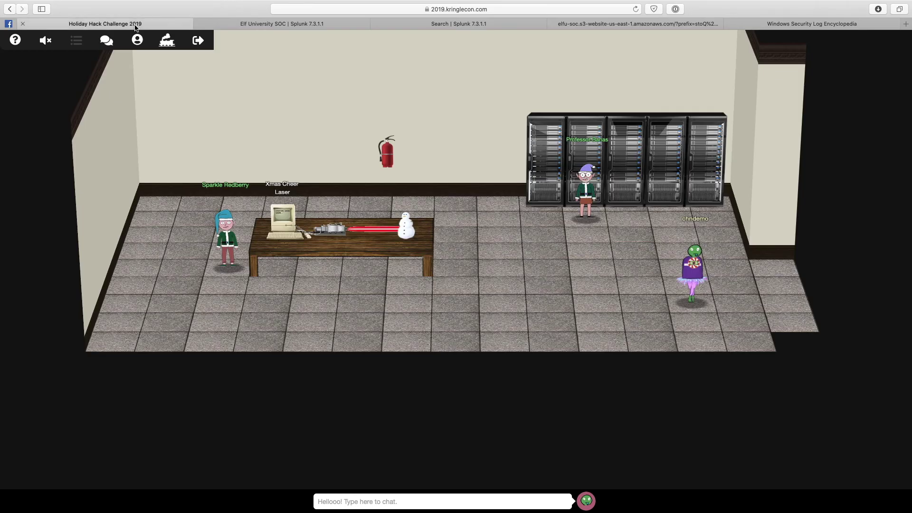
left_click(693, 266)
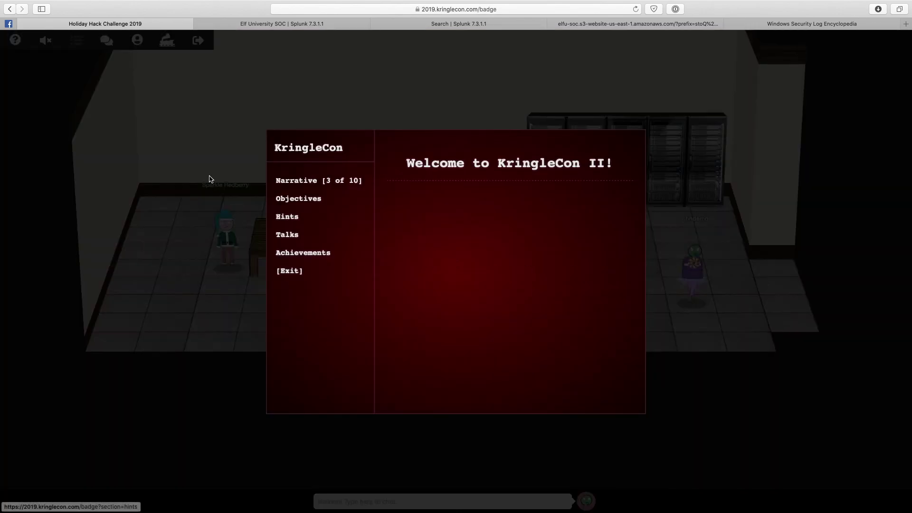
left_click(300, 199)
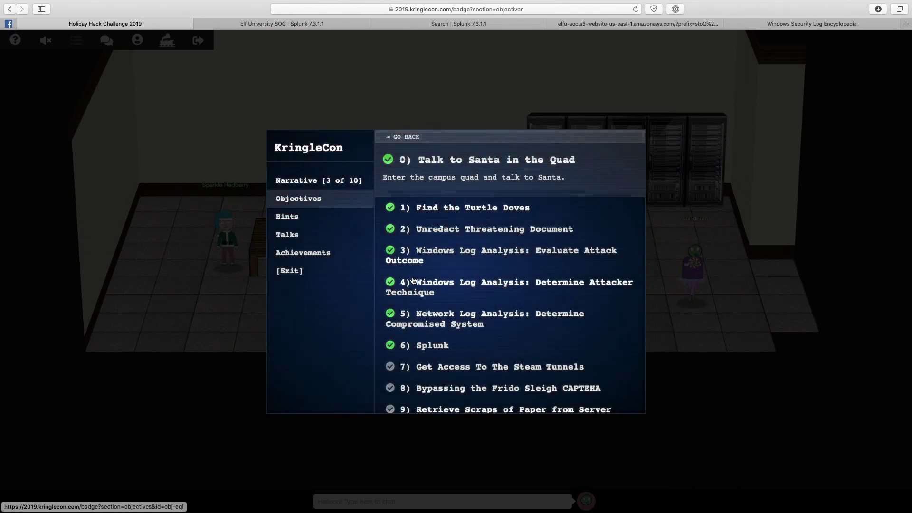
left_click(425, 347)
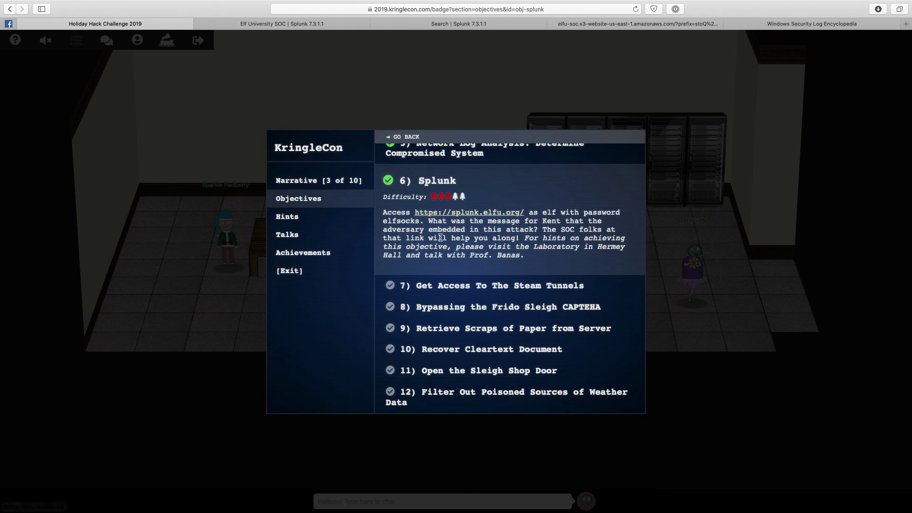